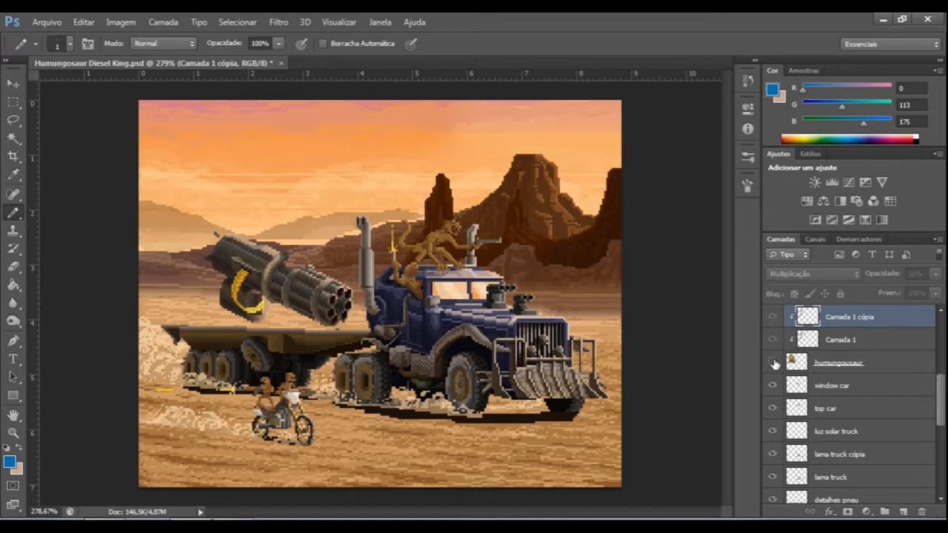
left_click(774, 363)
Make the hidden humungousaur layer visible.
scroll(930, 391, "up", 2)
scroll(850, 404, "up", 4)
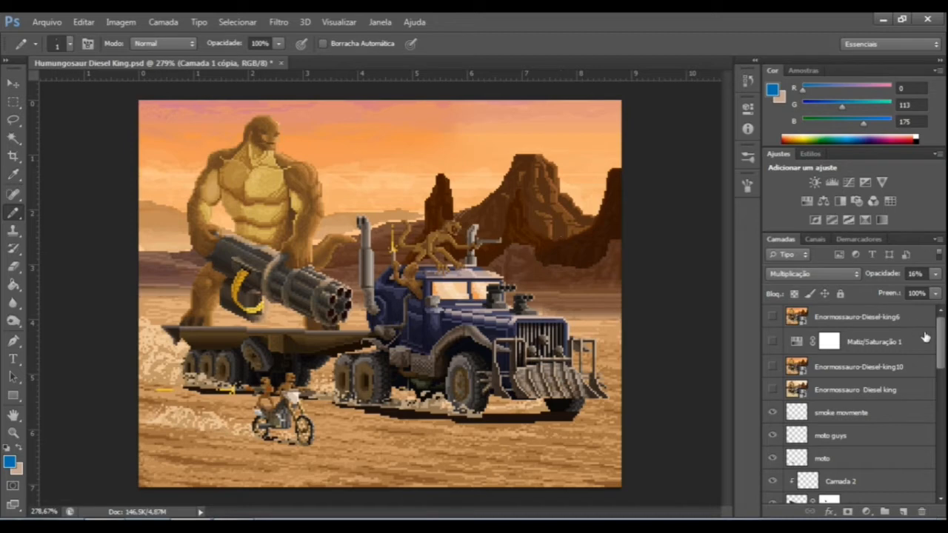
Check what the top car layer contains by hiding it and showing it again, and look through the layer stack.
left_click_drag(944, 344, 940, 415)
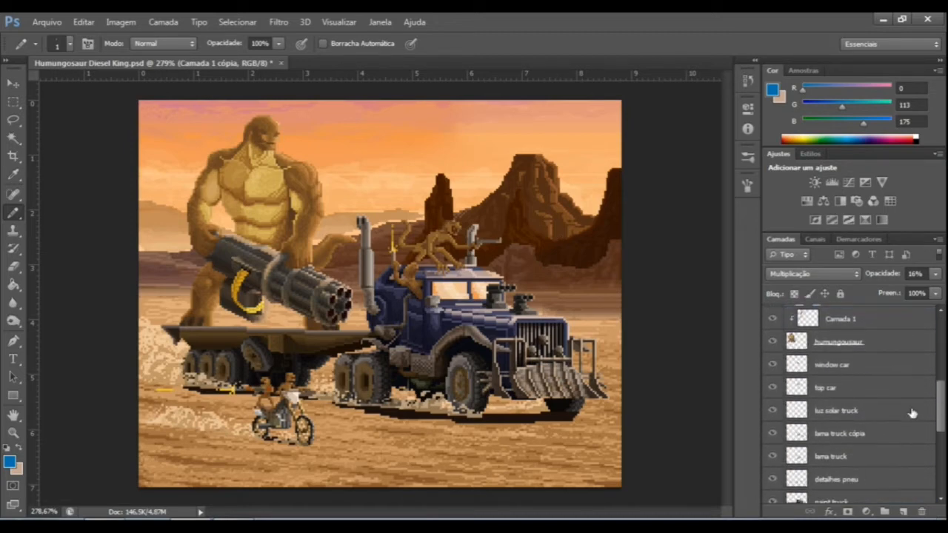
left_click(772, 388)
left_click(772, 388)
left_click_drag(943, 404, 939, 335)
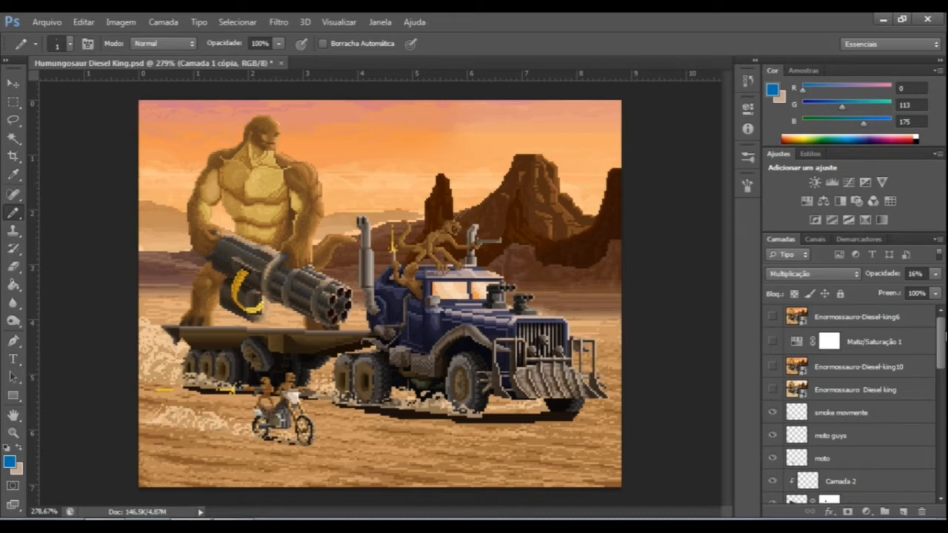
left_click_drag(944, 359, 941, 416)
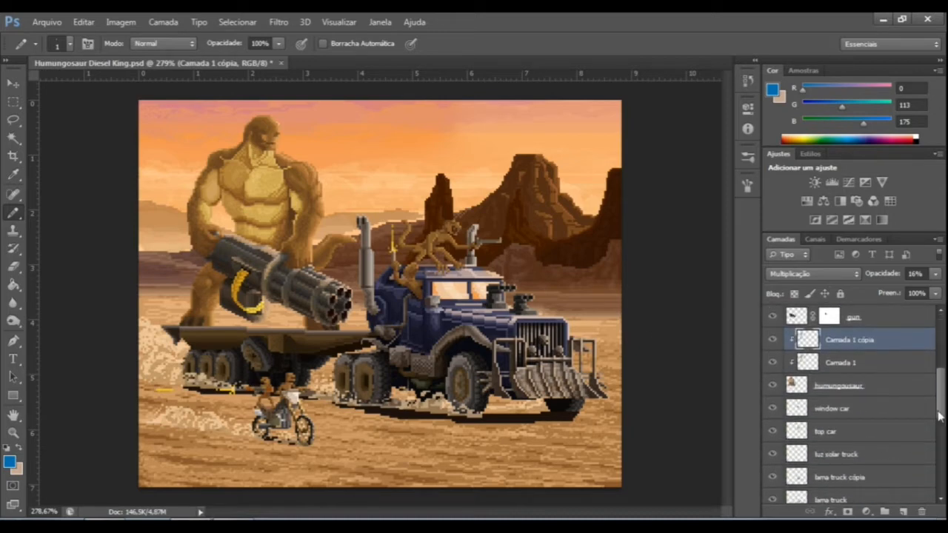
Apply a Brightness/Contrast adjustment directly to the humungousaur layer with brightness 58 and contrast 61.
left_click(888, 389)
left_click_drag(278, 123, 250, 200)
key("ctrl+z")
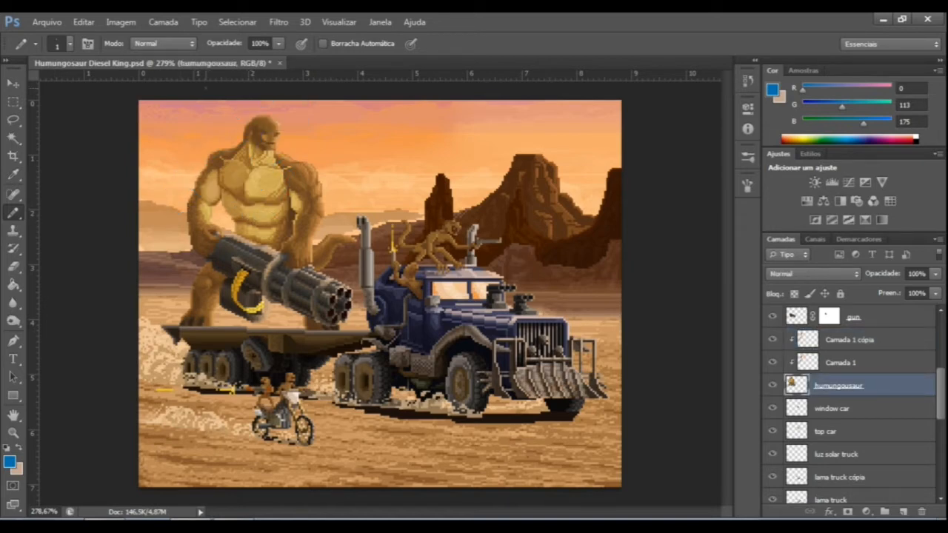
left_click(122, 24)
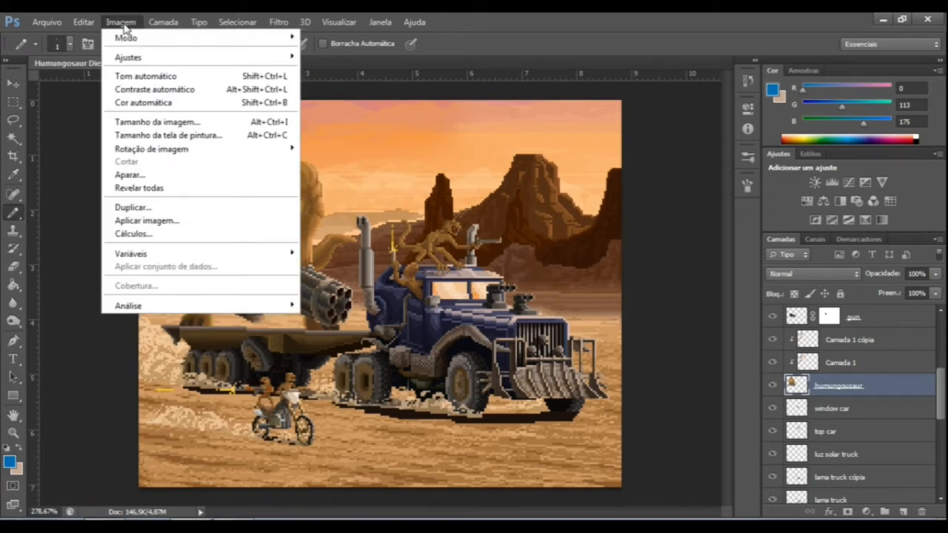
mouse_move(182, 63)
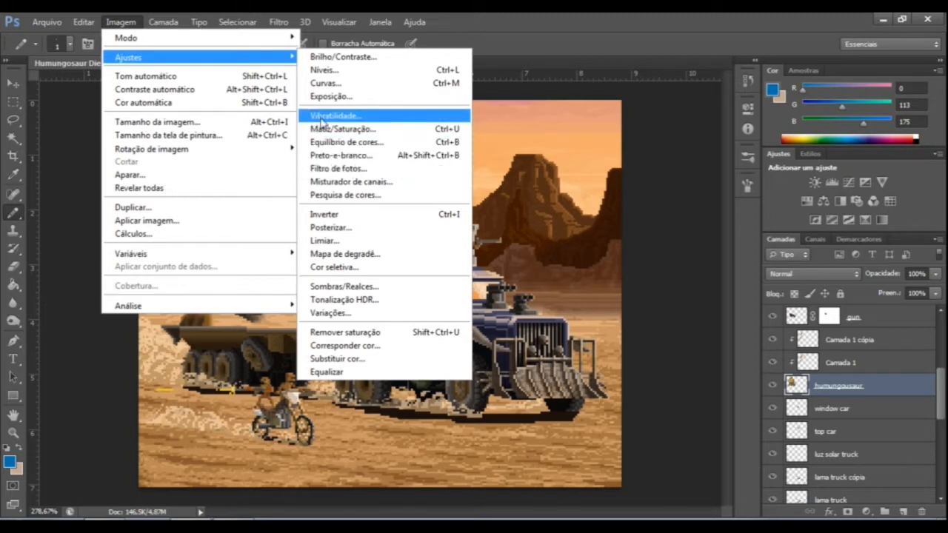
left_click(353, 60)
left_click_drag(580, 133, 604, 134)
left_click_drag(580, 166, 622, 170)
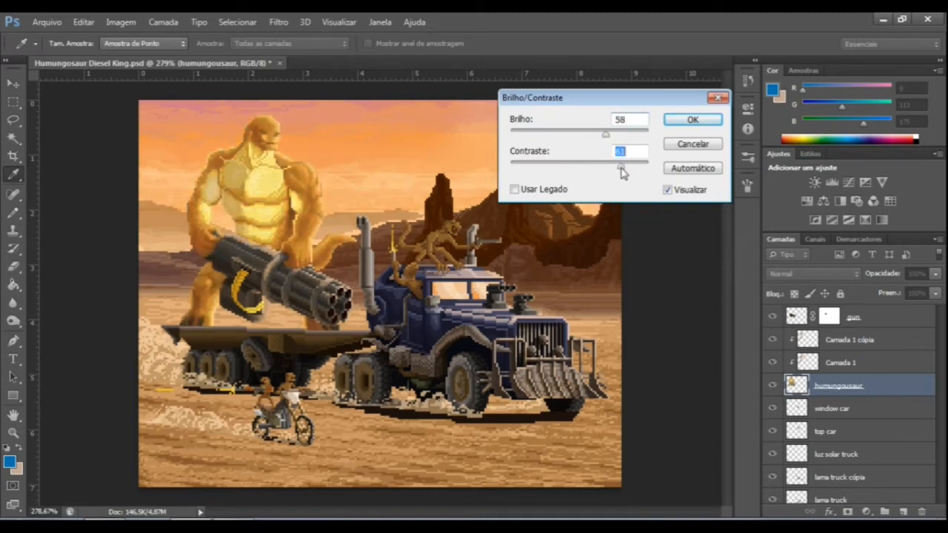
left_click(692, 120)
key("b")
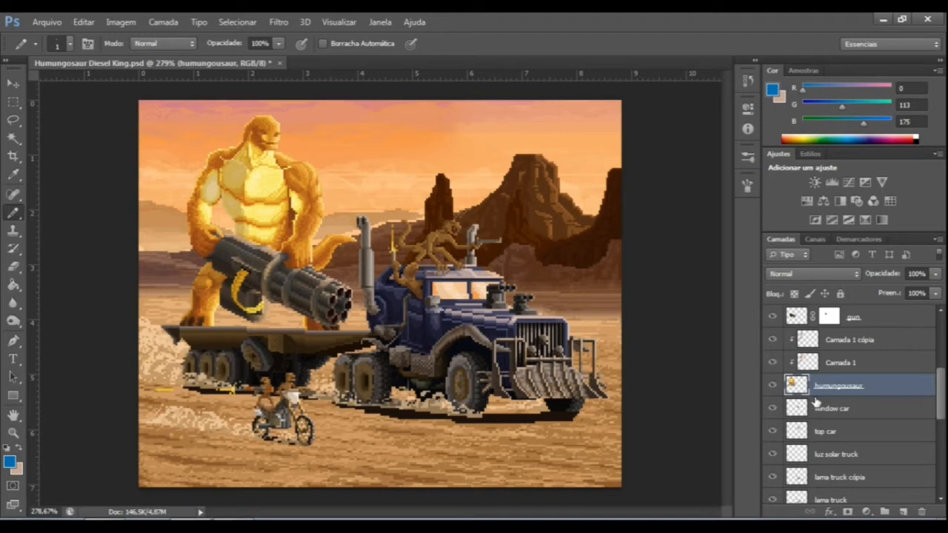
Compare the brightened creature with its original look, inspect it up close, and undo the Brightness/Contrast change.
key("ctrl+z")
key("ctrl+z")
scroll(241, 148, "up", 5)
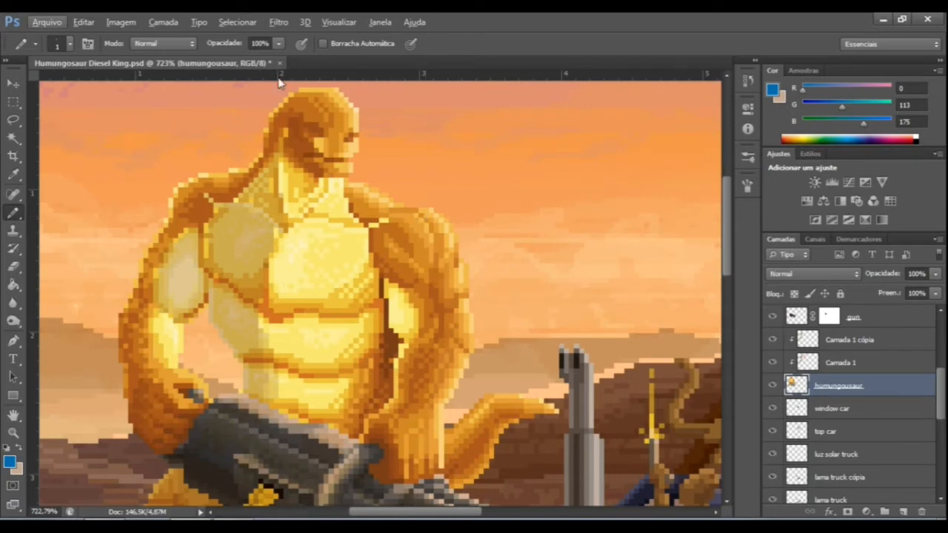
scroll(437, 178, "down", 2)
scroll(436, 177, "down", 1)
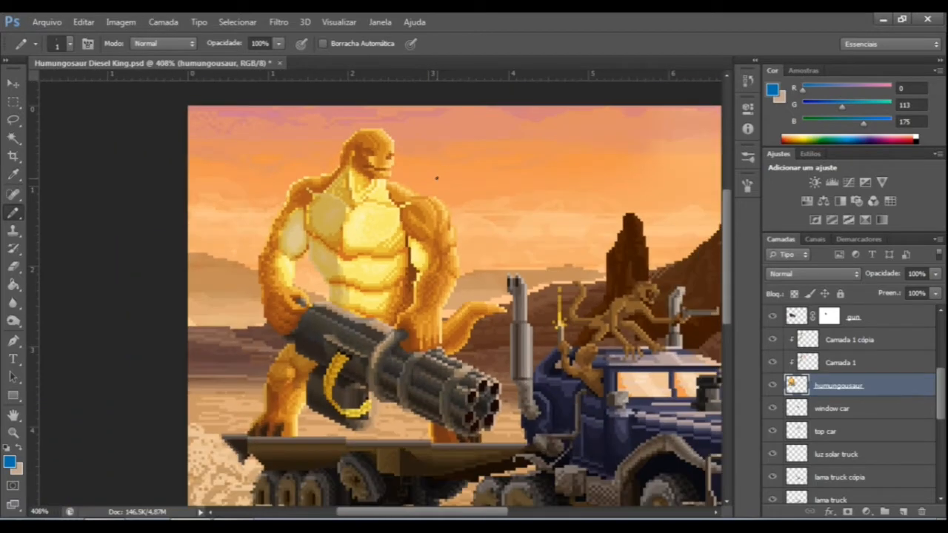
scroll(437, 178, "down", 2)
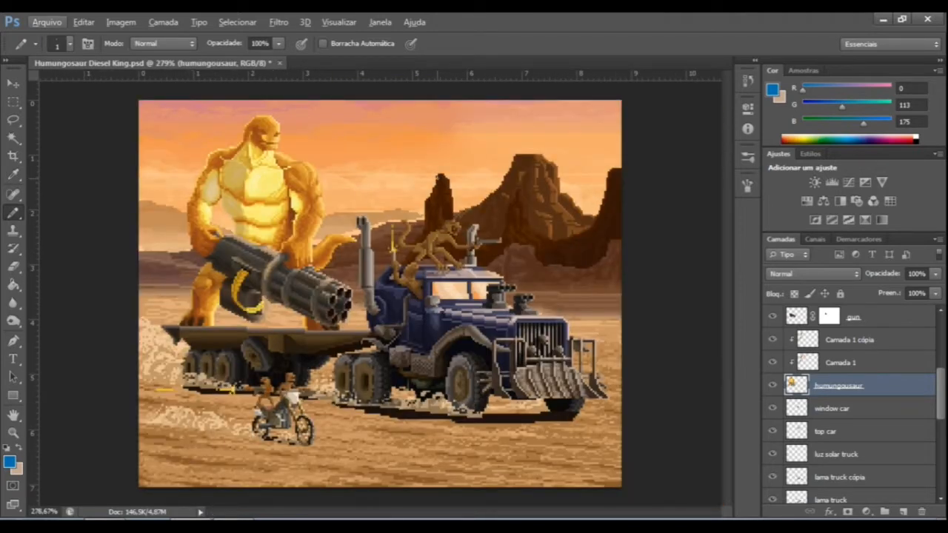
key("ctrl+z")
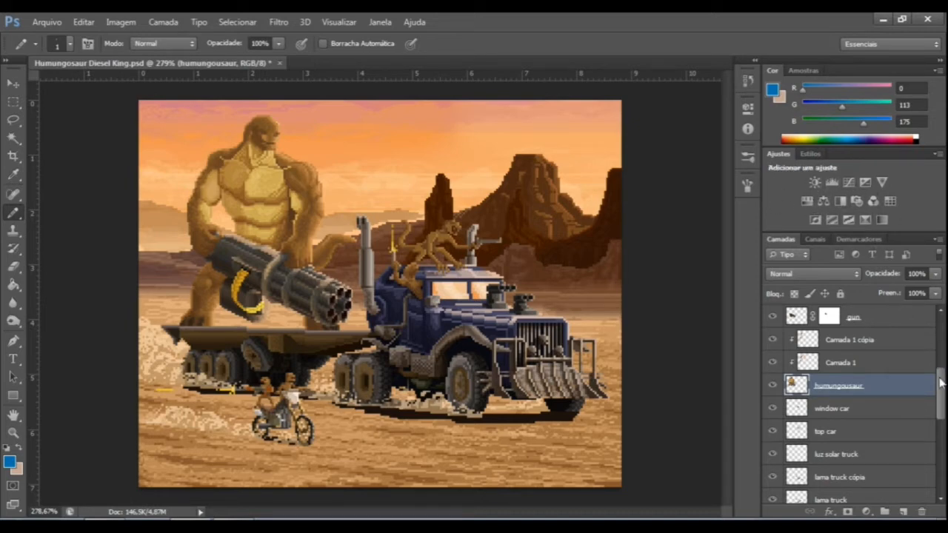
Review the settings of the Matiz/Saturação 1 adjustment layer and close them.
scroll(942, 385, "up", 3)
scroll(850, 399, "up", 3)
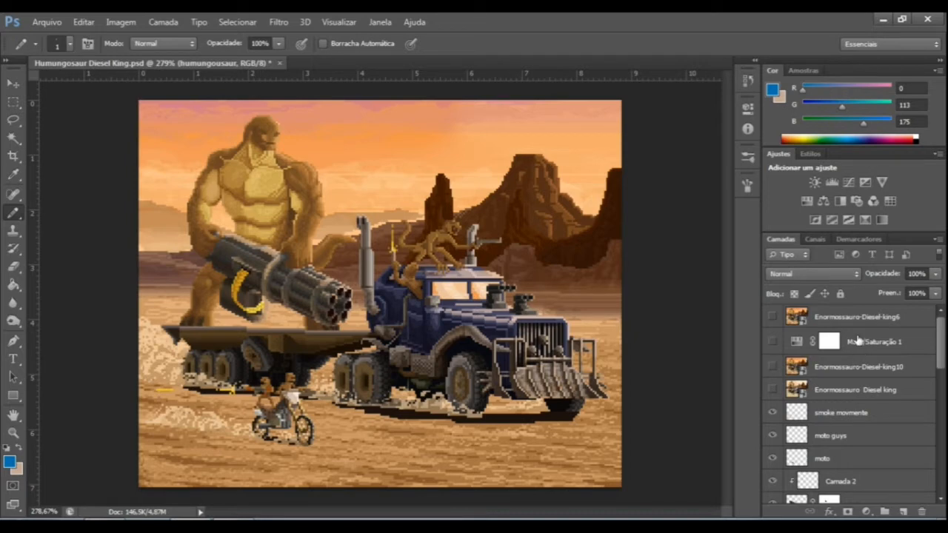
double_click(796, 341)
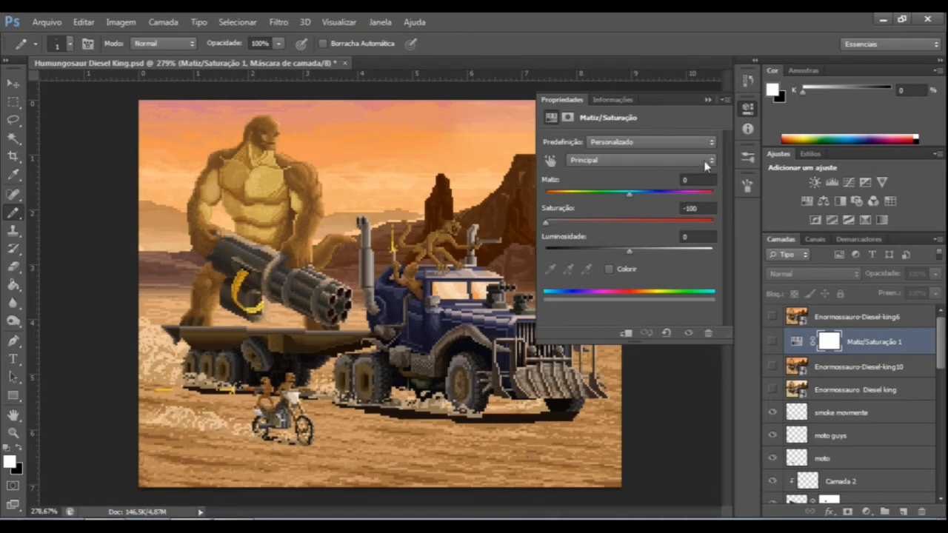
left_click(707, 100)
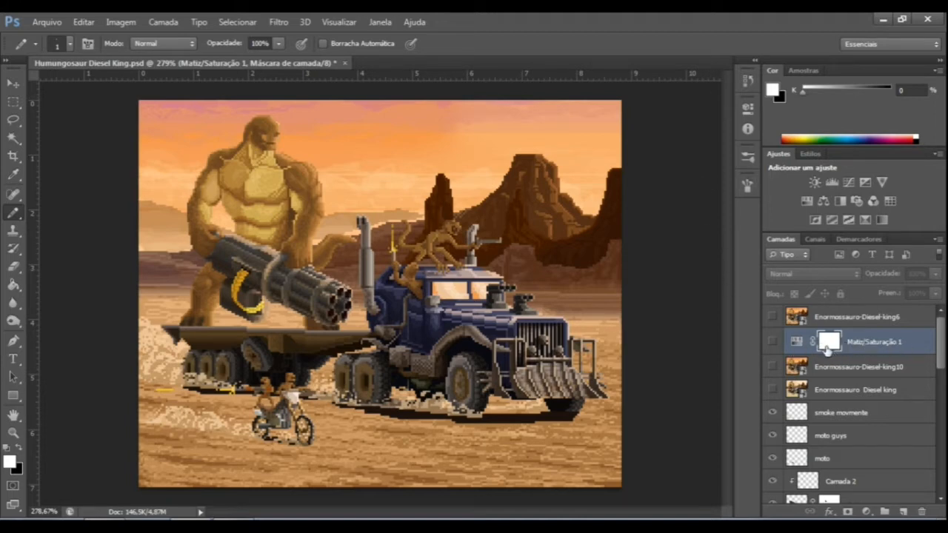
Switch the Matiz/Saturação 1 layer on and off to compare grayscale values with the colours, leaving it visible.
left_click(772, 342)
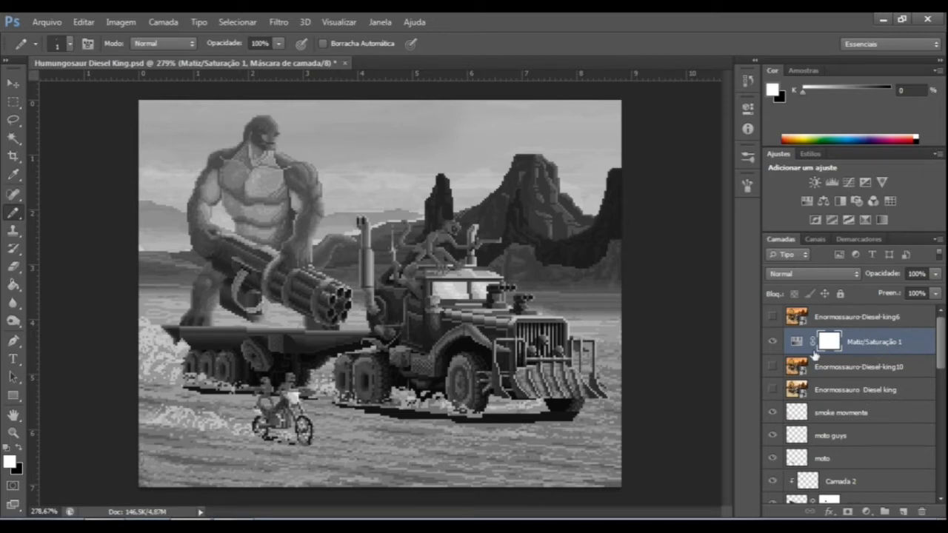
left_click(773, 341)
left_click(772, 342)
left_click(771, 344)
left_click(771, 344)
Add a Brightness/Contrast adjustment layer above Enormossauro-Diesel-king10, enable Usar Legado, and set the contrast to -26.
left_click(876, 368)
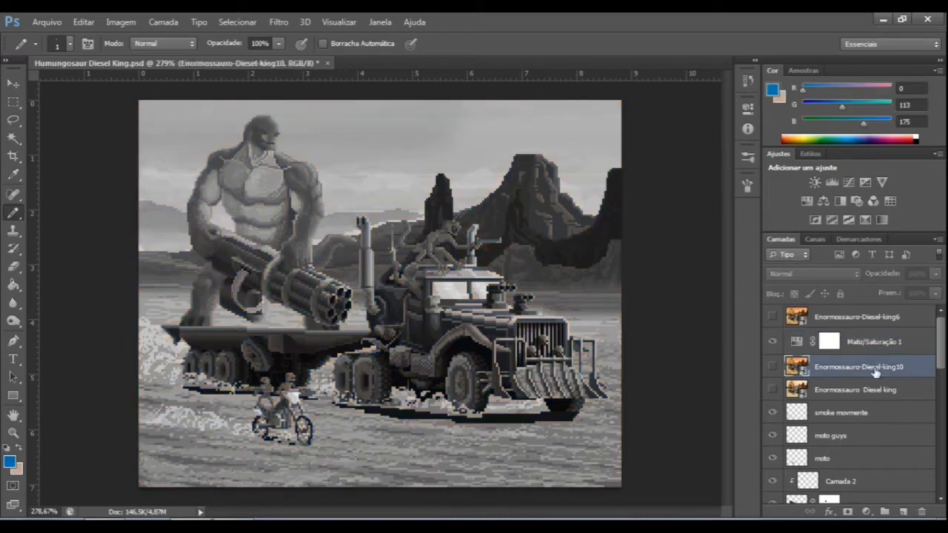
left_click(813, 183)
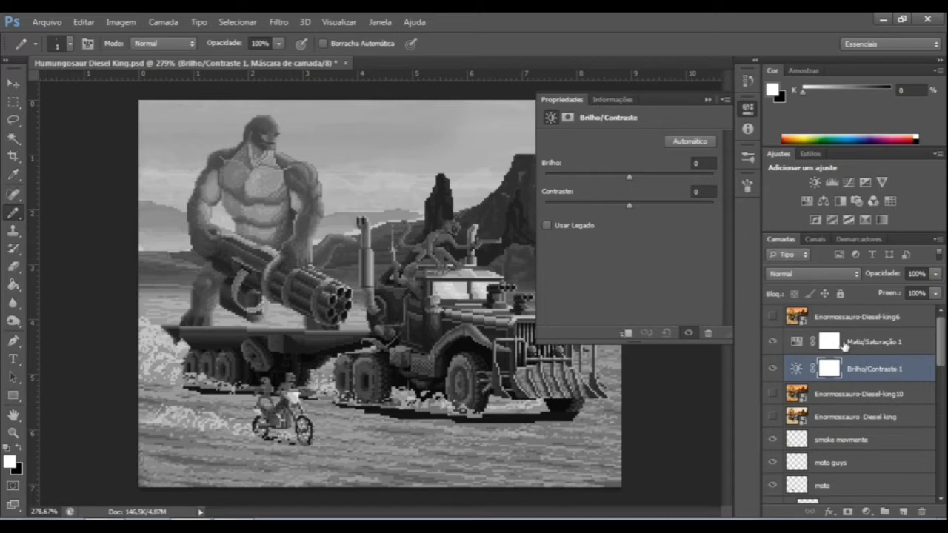
left_click_drag(627, 204, 518, 209)
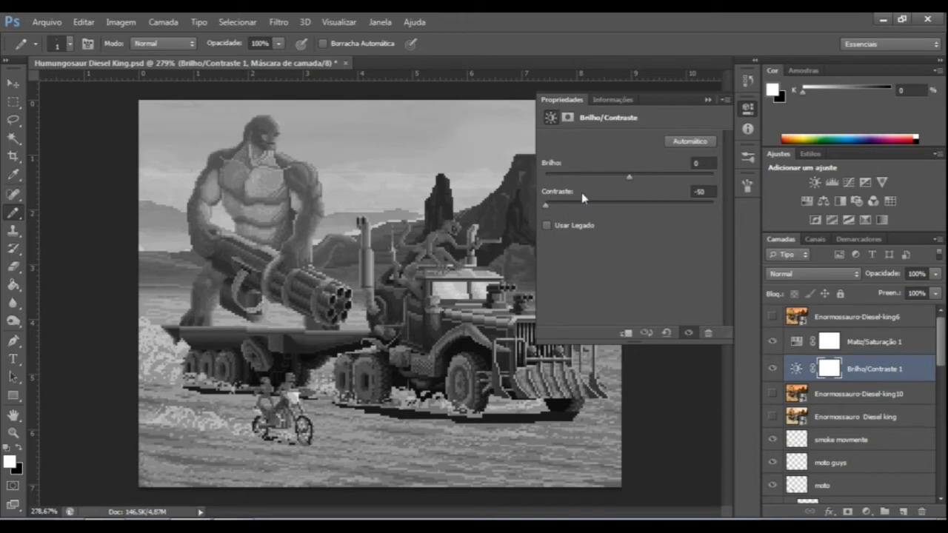
left_click_drag(570, 203, 459, 207)
left_click(547, 225)
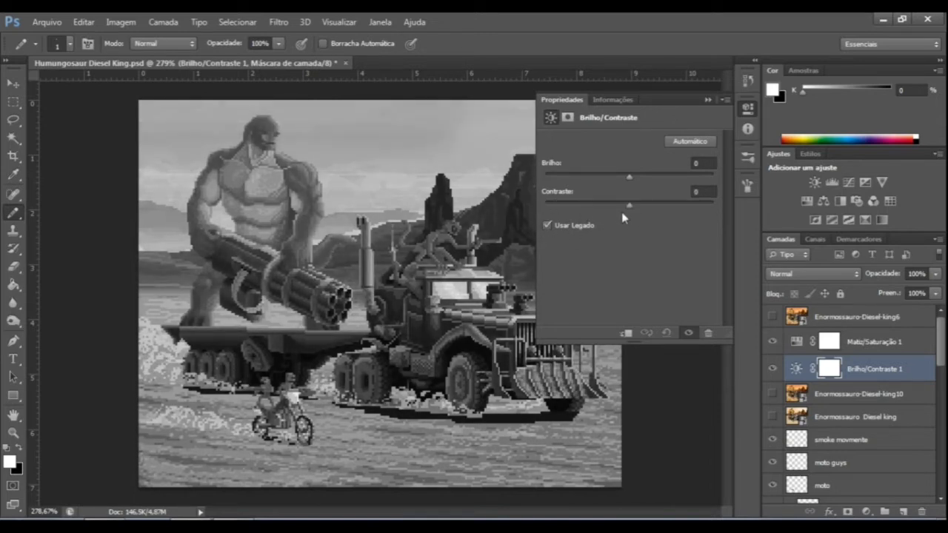
left_click_drag(629, 205, 607, 210)
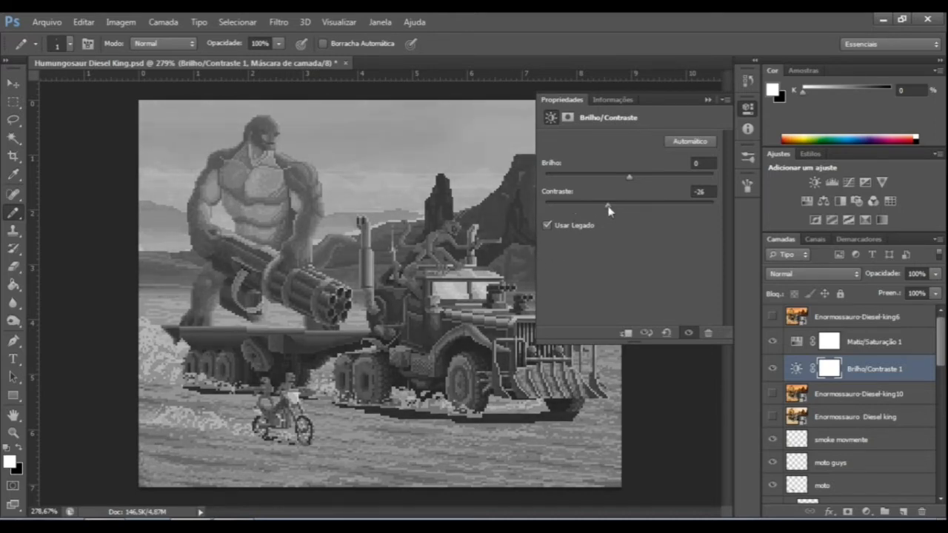
left_click(708, 99)
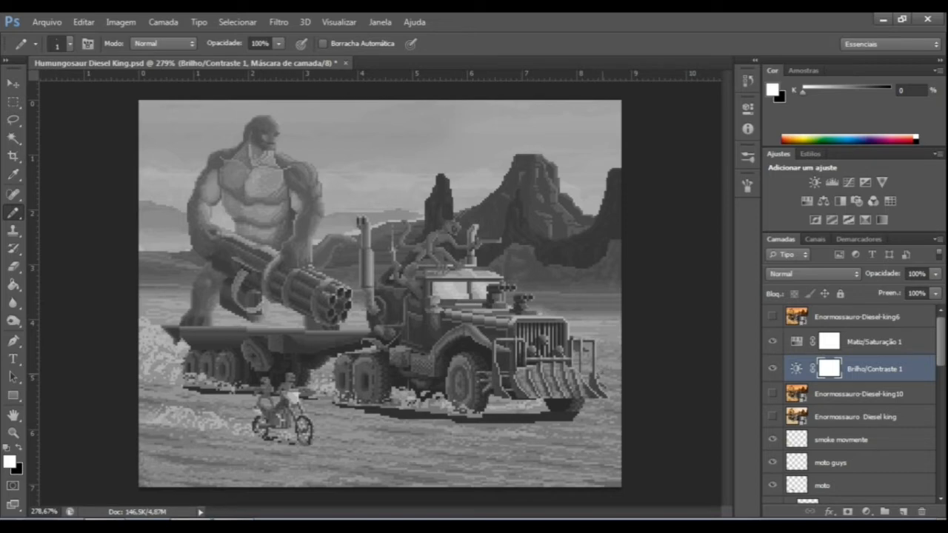
Hide the Matiz/Saturação 1 layer and set the contrast of the Brilho/Contraste 1 layer to -12.
left_click(772, 342)
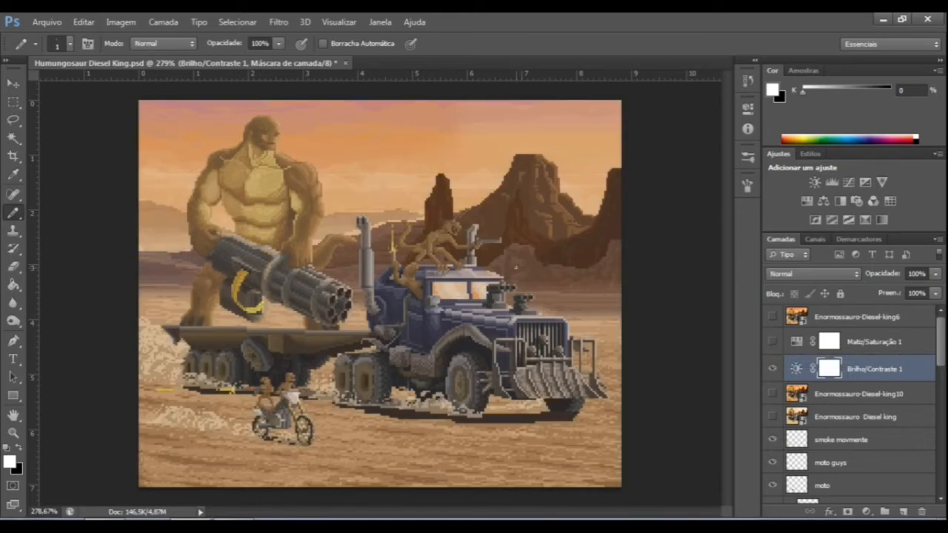
double_click(797, 372)
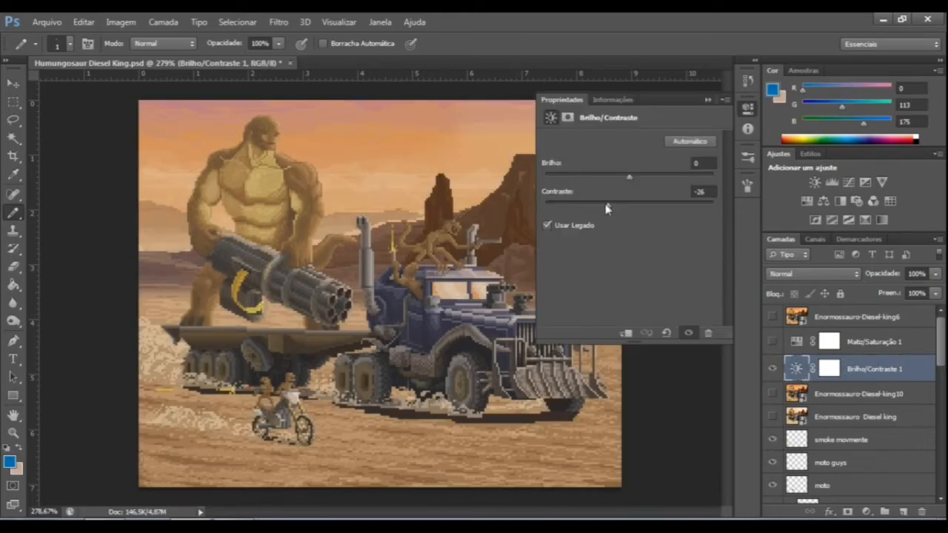
left_click_drag(609, 210, 619, 211)
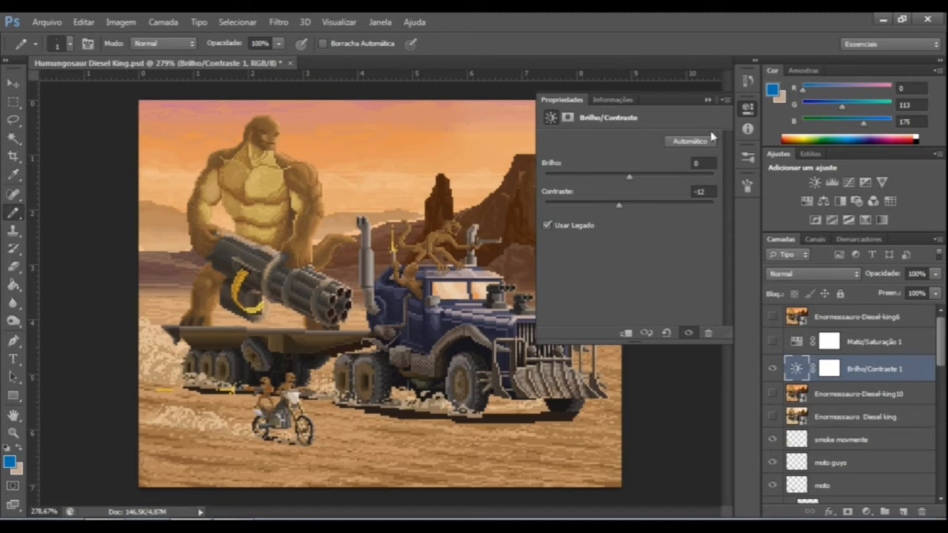
left_click(707, 100)
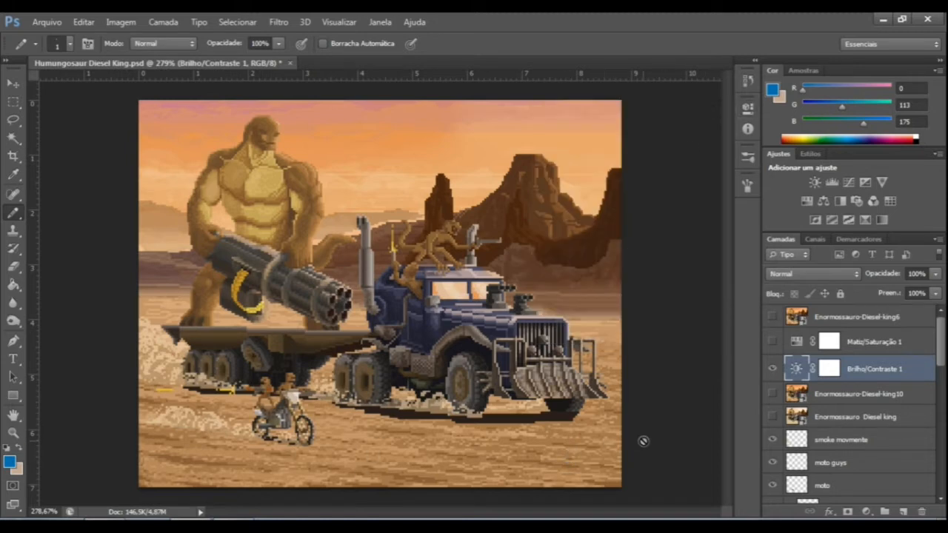
Compare the image with and without Brilho/Contraste 1, show Matiz/Saturação 1, and leave Brilho/Contraste 1 hidden.
left_click(773, 368)
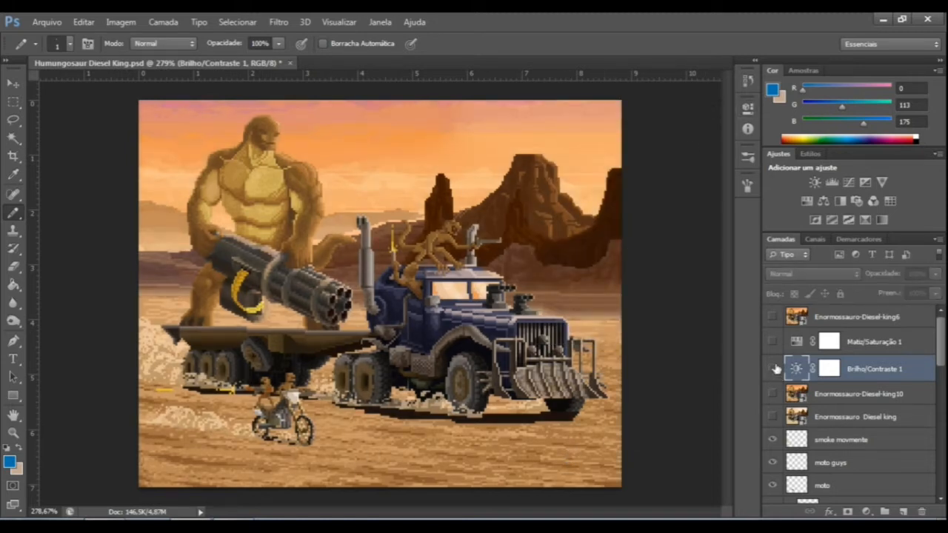
left_click(773, 368)
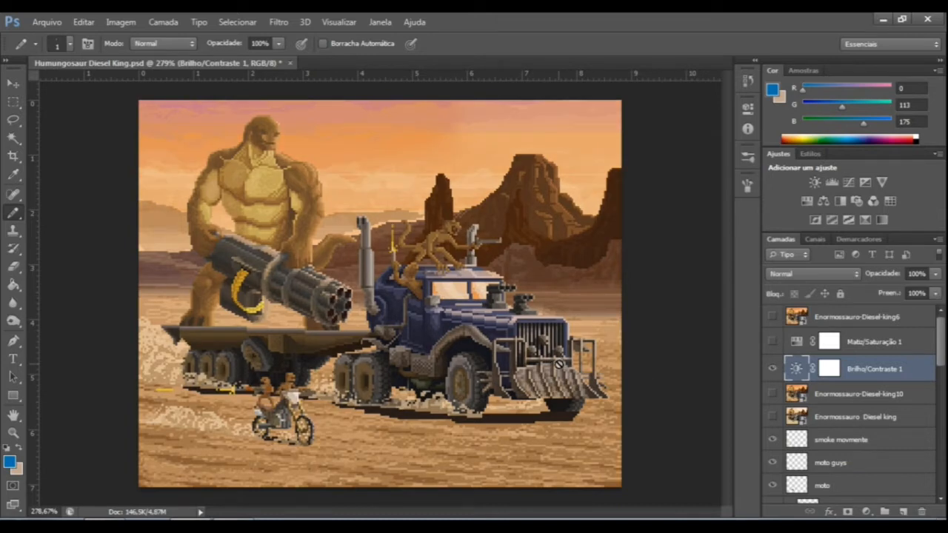
left_click(773, 341)
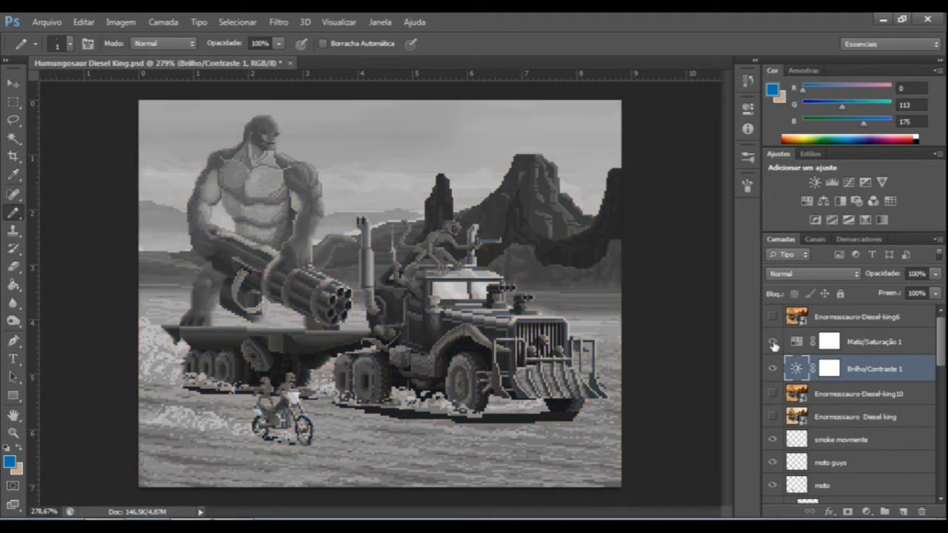
left_click(773, 370)
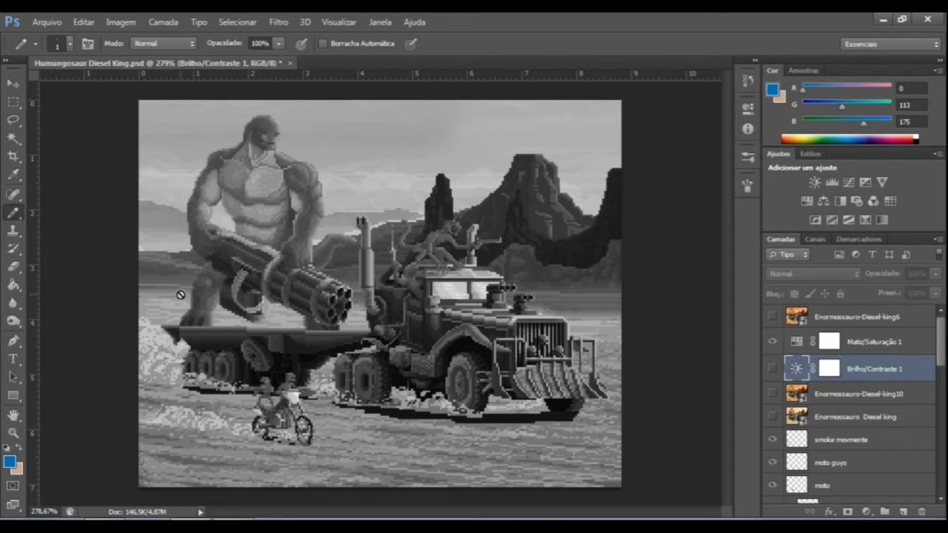
Toggle the Matiz/Saturação 1 layer repeatedly to compare the colour image with its grayscale values.
left_click(772, 342)
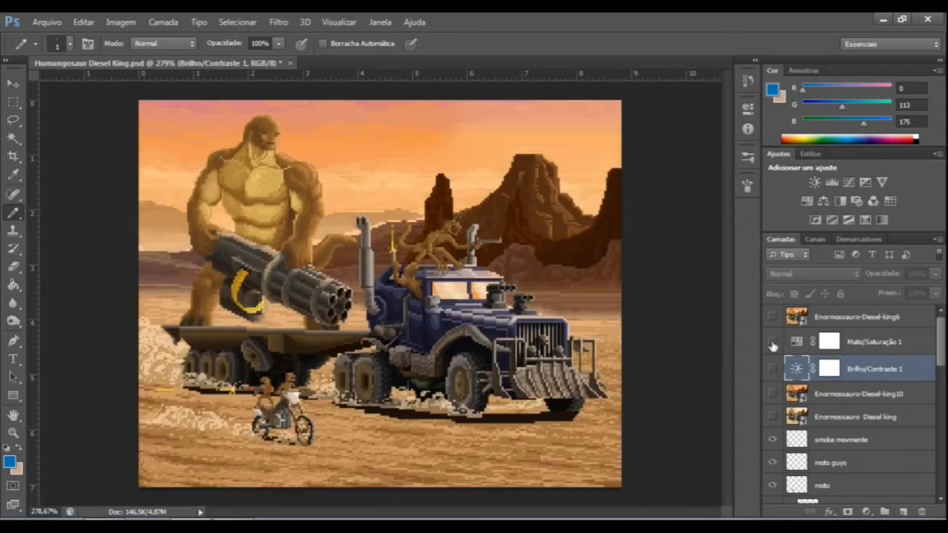
left_click(773, 342)
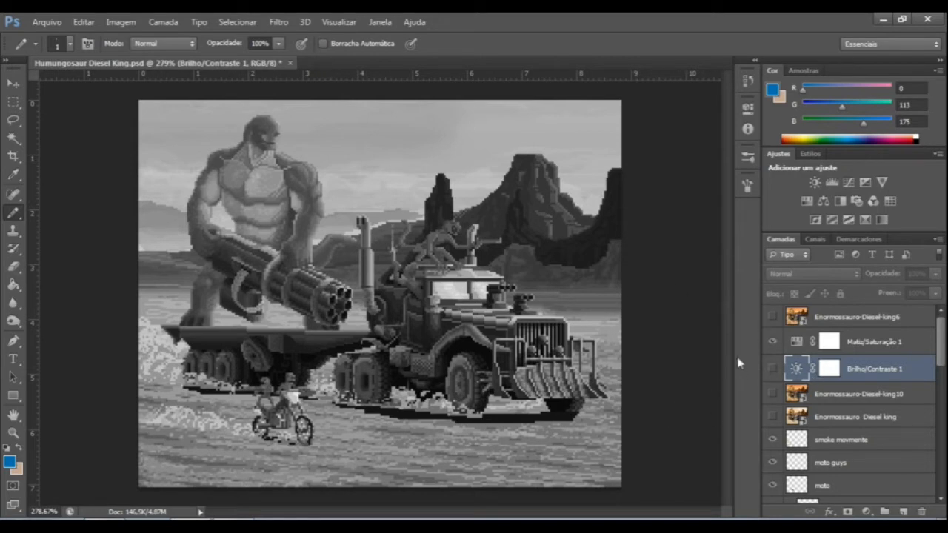
left_click(770, 342)
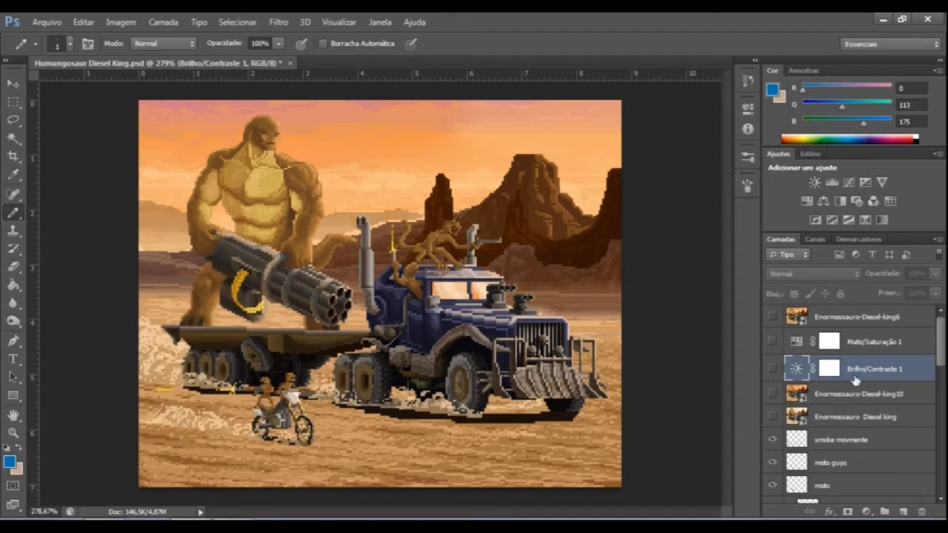
left_click(772, 343)
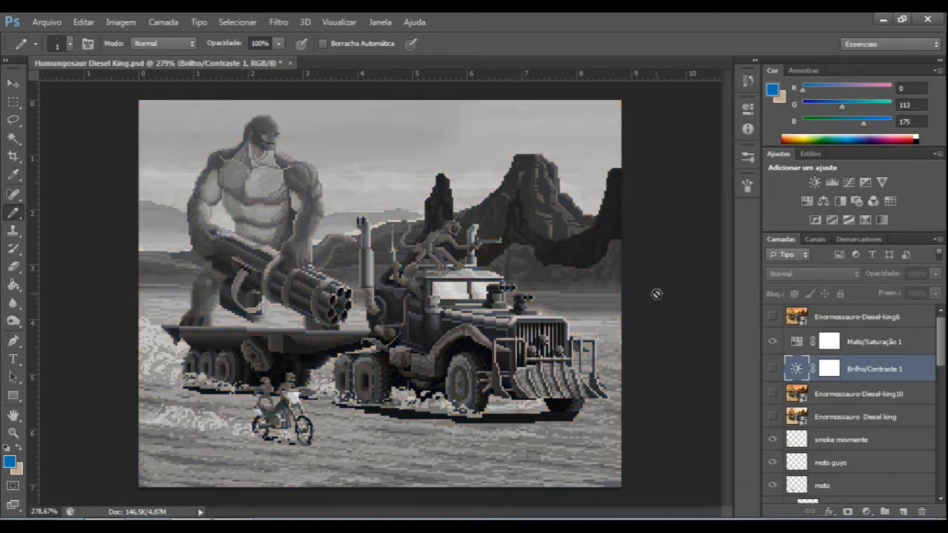
In the Matiz/Saturação 1 layer, raise the saturation to +2 and lower the luminosity to -21.
double_click(796, 342)
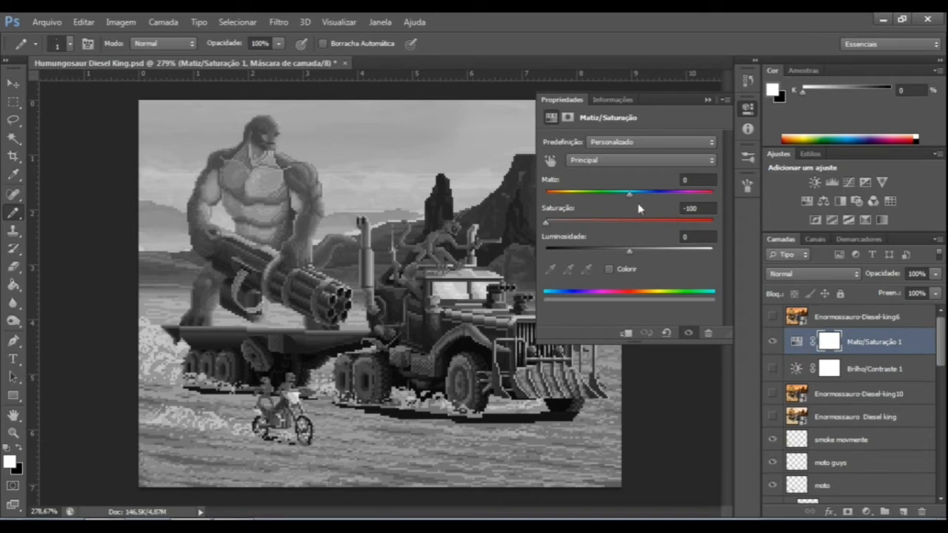
left_click(710, 211)
type("0")
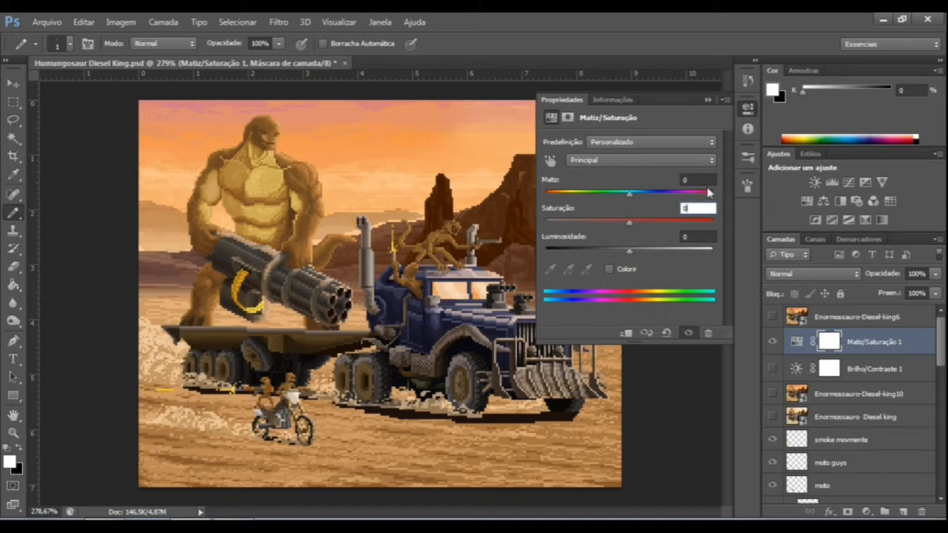
left_click_drag(630, 225, 649, 227)
mouse_move(630, 254)
left_mouse_down()
mouse_move(638, 255)
mouse_move(613, 256)
left_mouse_up()
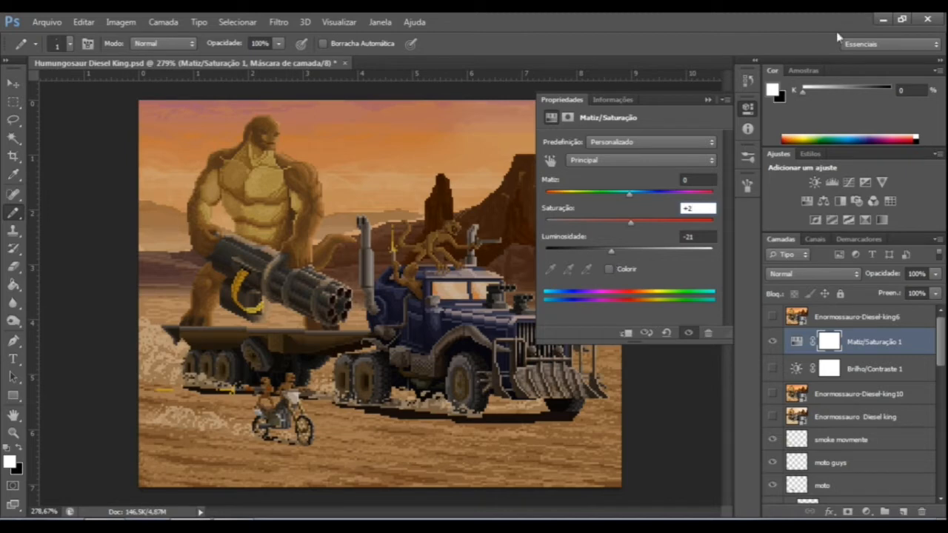
Set the foreground colour to the dark orange 8e3609, then try a luminosity of -74 on Matiz/Saturação 1 and undo it.
left_click(773, 90)
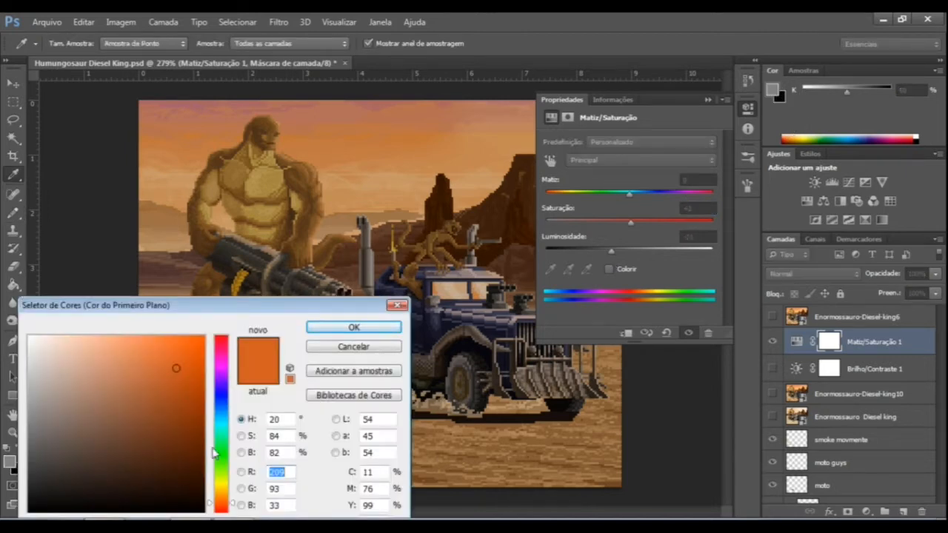
left_click_drag(278, 304, 343, 210)
mouse_move(213, 332)
left_mouse_down()
mouse_move(196, 334)
mouse_move(259, 318)
left_mouse_up()
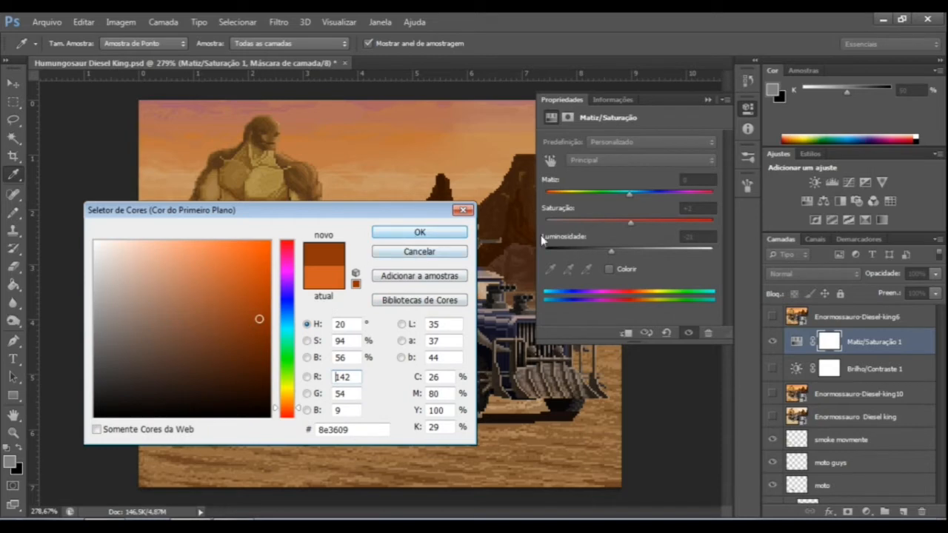
key("Return")
left_click_drag(611, 251, 569, 253)
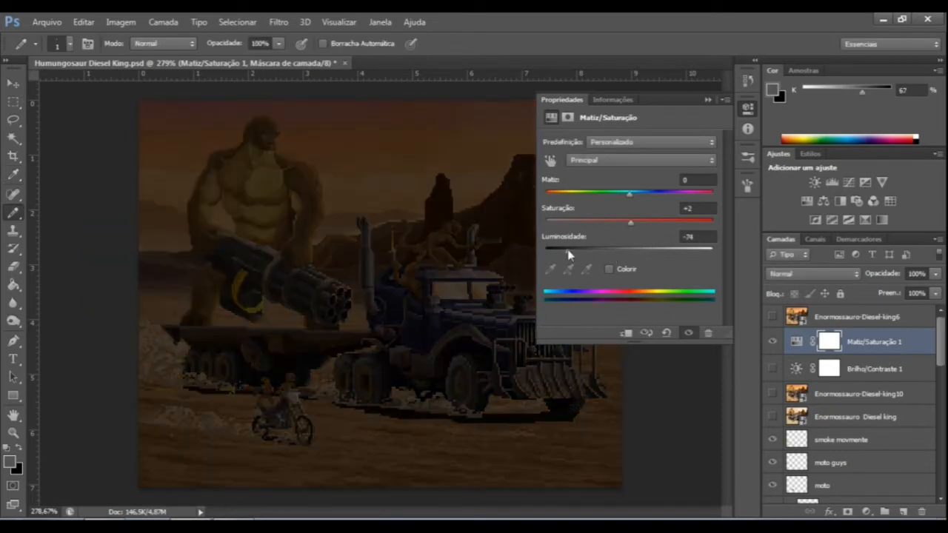
key("ctrl+z")
Try near-black and mid-tone oranges for the foreground colour and accept a pale, desaturated orange.
left_click(772, 94)
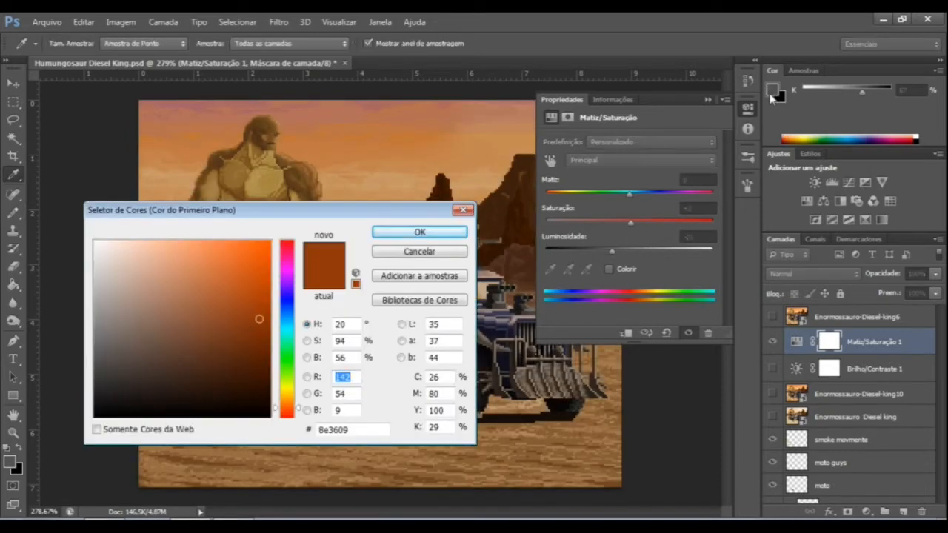
left_click_drag(220, 341, 108, 412)
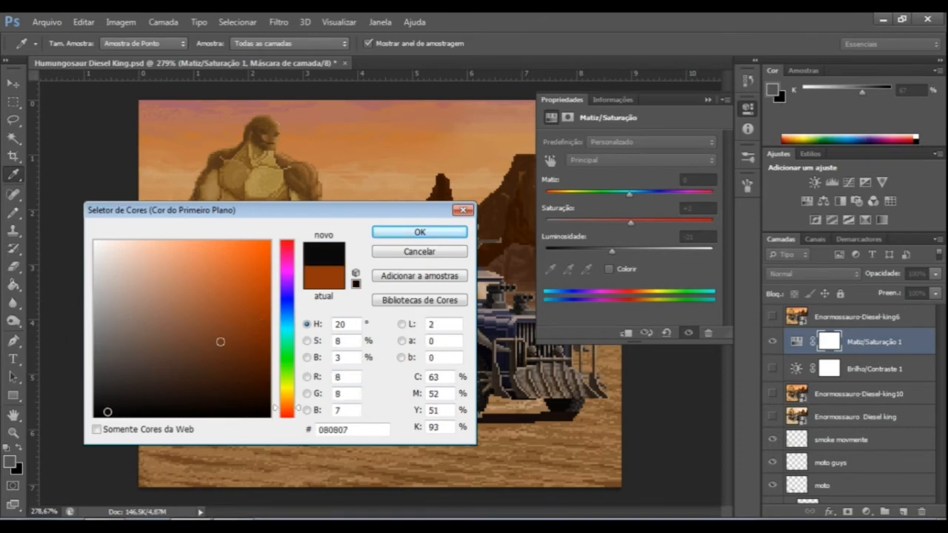
left_click(257, 310)
left_click_drag(258, 310, 94, 421)
left_click(241, 308)
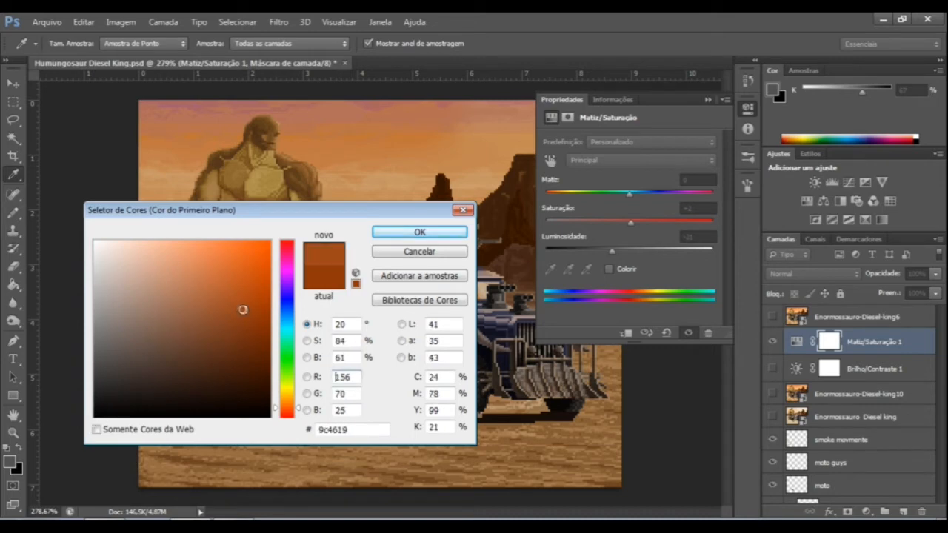
mouse_move(242, 309)
left_mouse_down()
mouse_move(106, 252)
mouse_move(138, 252)
left_mouse_up()
left_click(419, 233)
key("b")
Set both the luminosity and the saturation of the Matiz/Saturação 1 layer to 0.
mouse_move(612, 251)
left_mouse_down()
mouse_move(739, 253)
mouse_move(524, 261)
mouse_move(613, 293)
left_mouse_up()
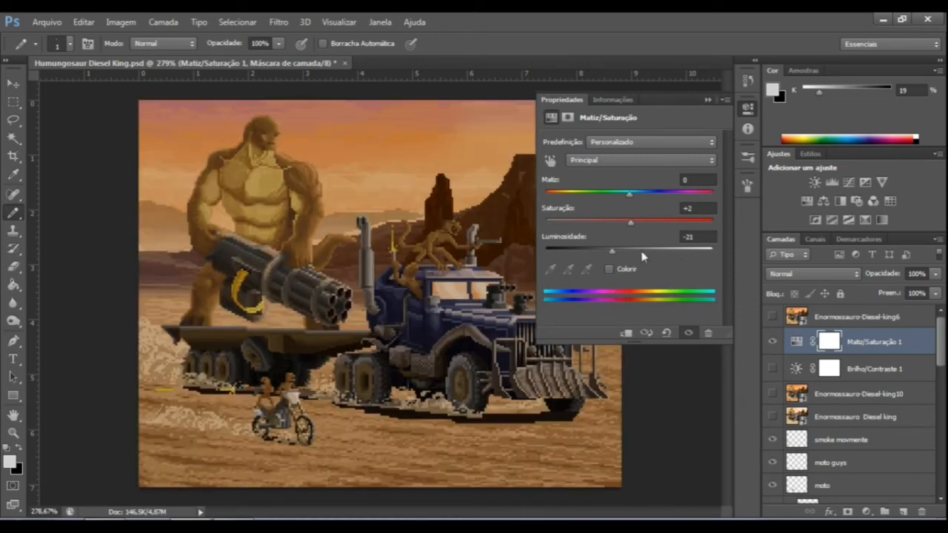
left_click(707, 236)
type("0")
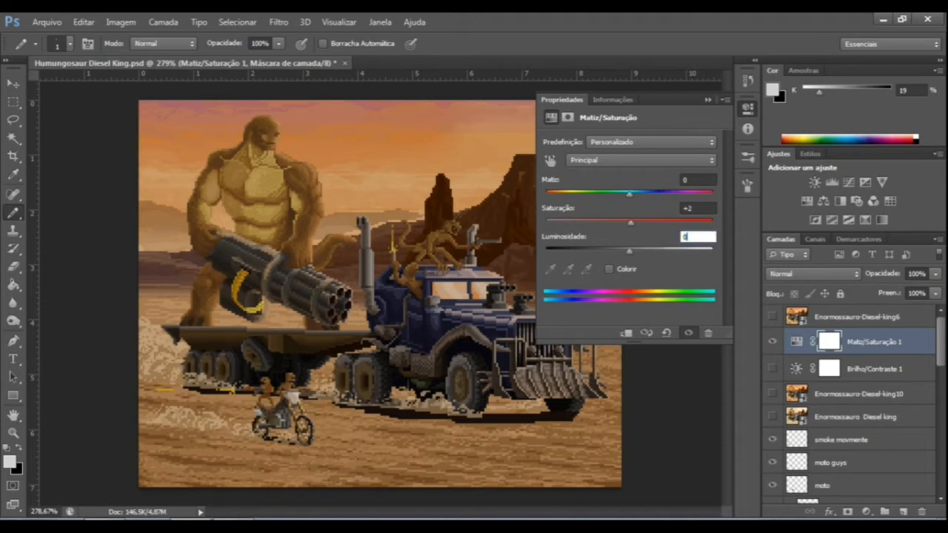
key("Return")
left_click(701, 208)
type("0")
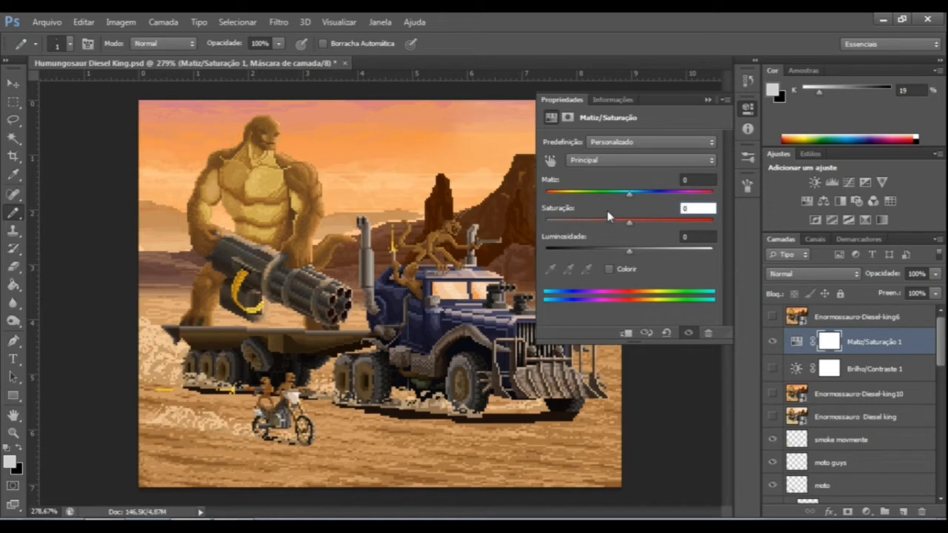
Turn the truck green by shifting the Azuis hue in Matiz/Saturação 1 to about -131, and adjust that range's saturation and luminosity.
left_click(584, 162)
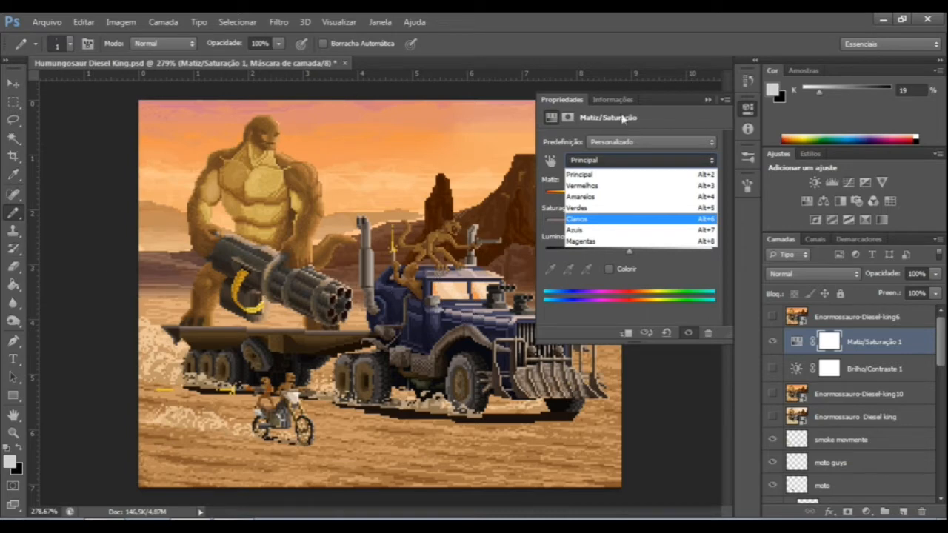
left_click(592, 231)
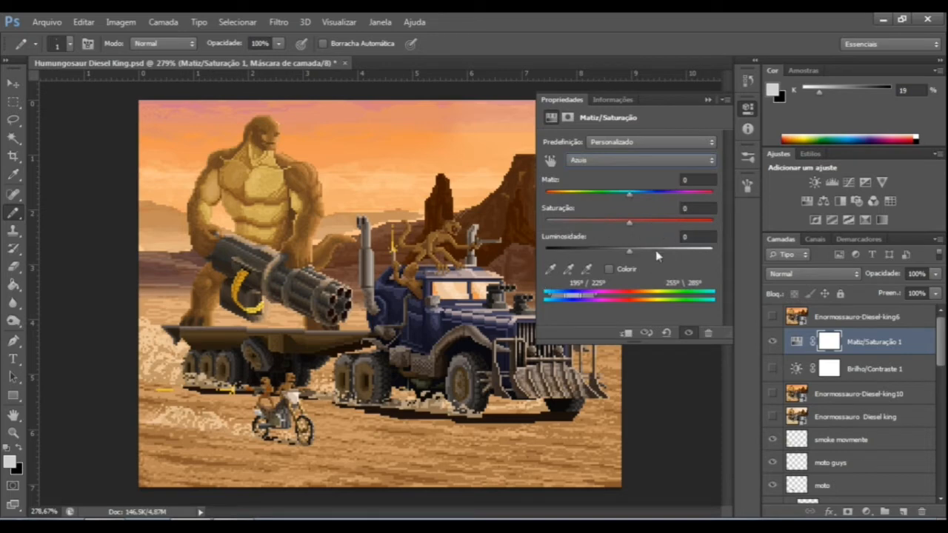
left_click_drag(629, 198, 562, 204)
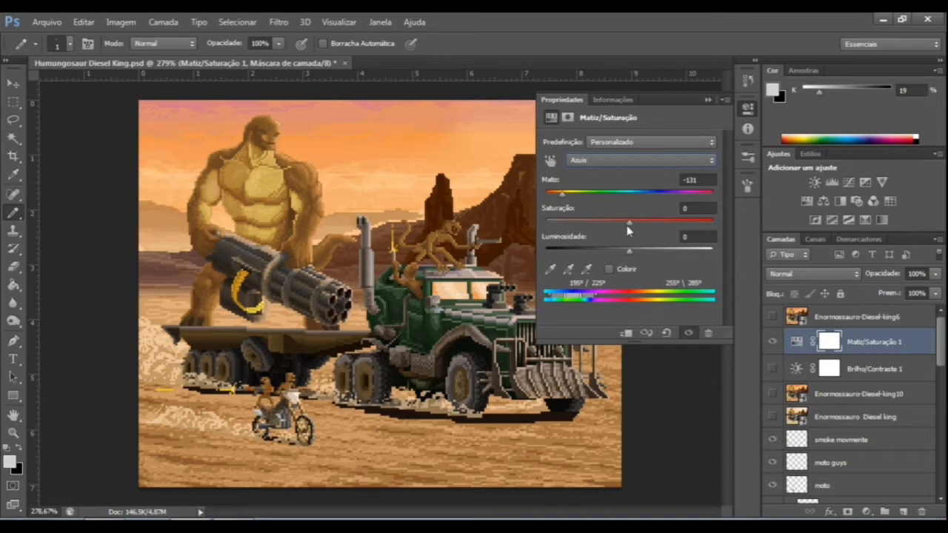
left_click_drag(635, 222, 665, 226)
left_click_drag(629, 256, 599, 255)
mouse_move(558, 196)
left_mouse_down()
mouse_move(573, 197)
mouse_move(565, 198)
left_mouse_up()
left_click(707, 100)
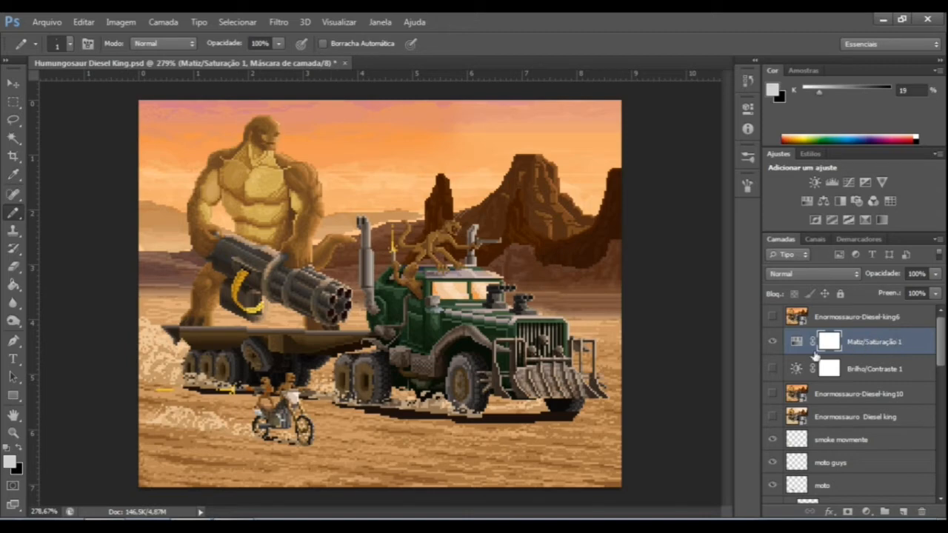
Toggle Matiz/Saturação 1 to compare the green truck with the original blue one, and leave the layer hidden.
left_click(772, 342)
left_click(773, 341)
left_click(773, 341)
left_click(772, 341)
left_click(772, 346)
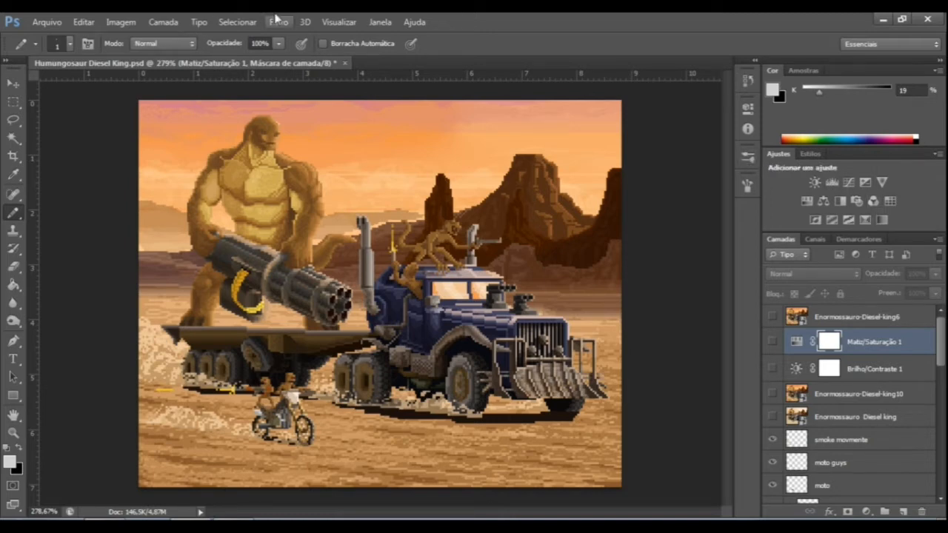
left_click(129, 24)
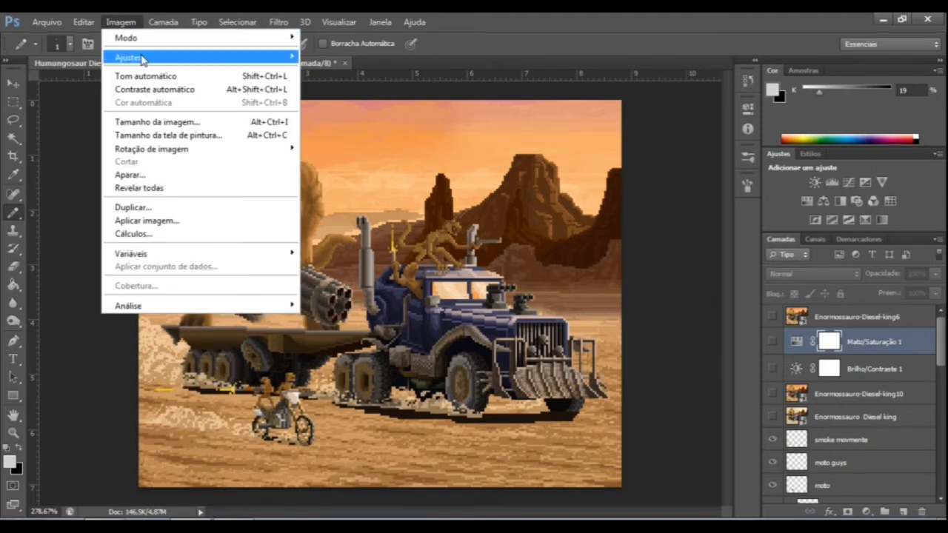
mouse_move(143, 59)
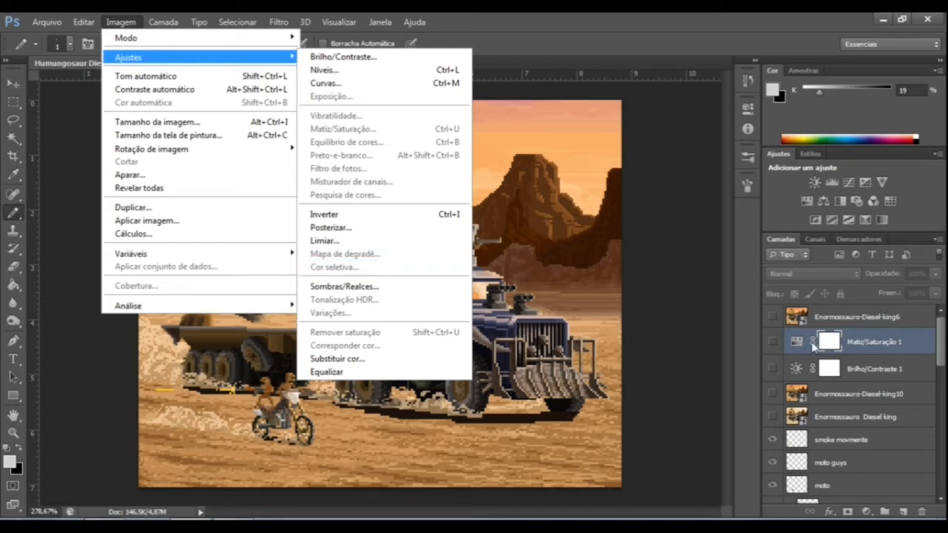
left_click(855, 415)
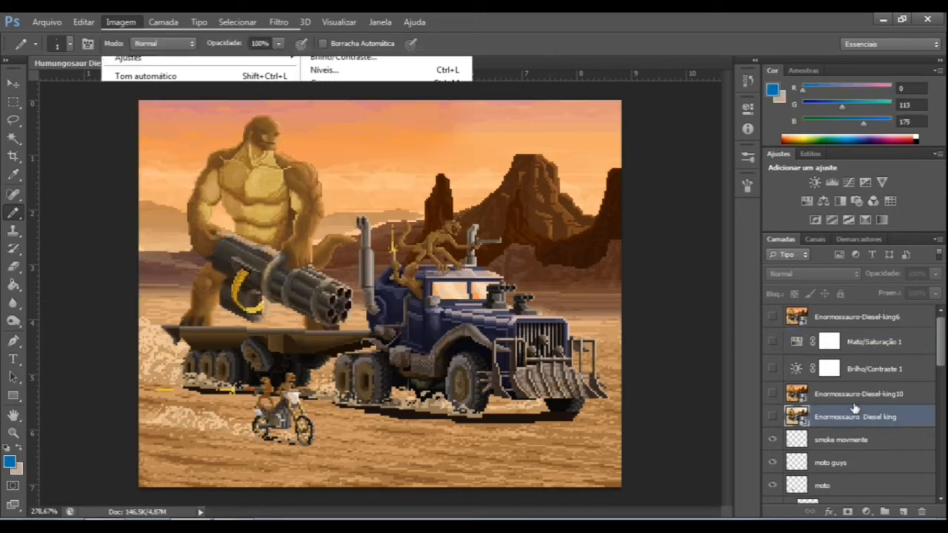
Add a Cor Seletiva adjustment layer directly above Enormossauro-Diesel-king10, keeping Matiz/Saturação 1 and Brilho/Contraste 1 hidden.
left_click(855, 393)
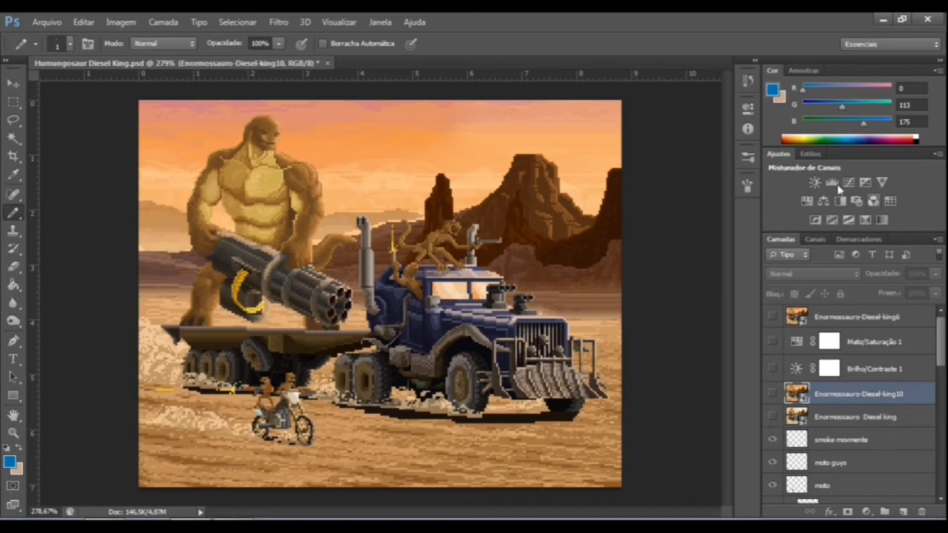
left_click(772, 342)
left_click(772, 341)
left_click(770, 368)
left_click(770, 369)
left_click(865, 220)
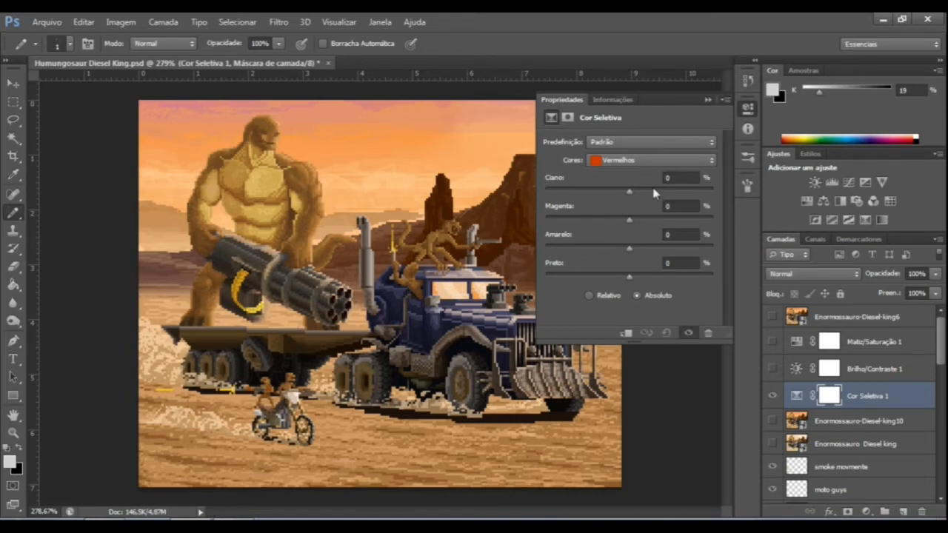
Try recolouring the truck's Azuis with Ciano +31, Magenta -100 and Amarelo +100 in Absoluto mode, and reset the Cor Seletiva adjustment.
left_click(633, 160)
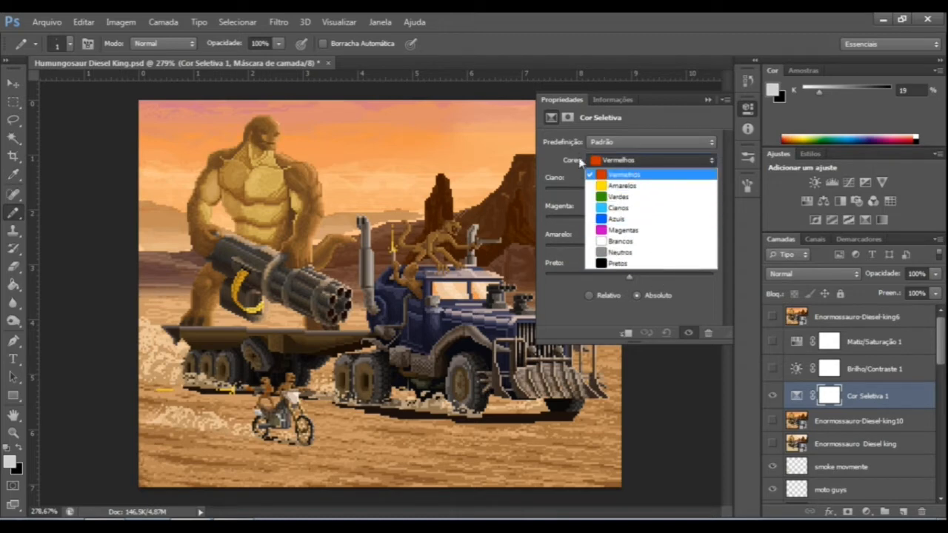
left_click(628, 222)
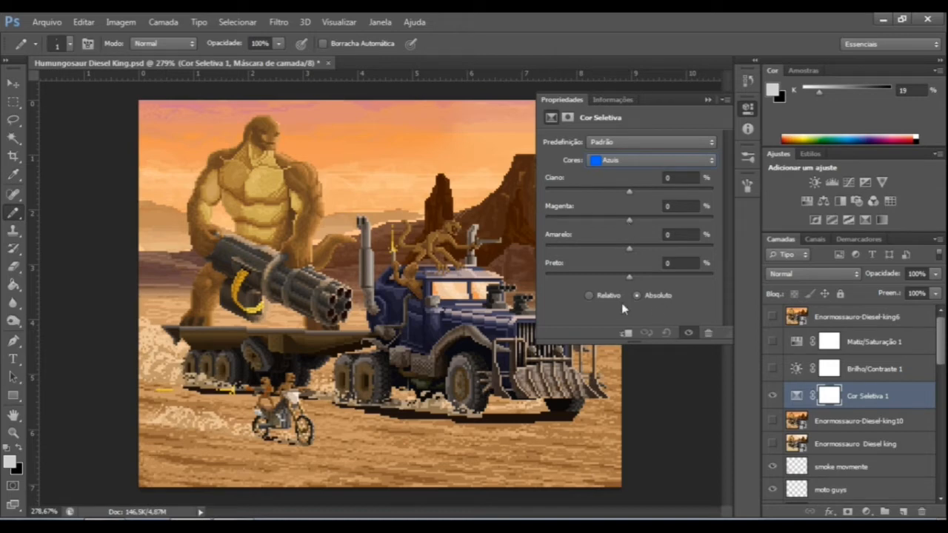
left_click(588, 296)
left_click(589, 296)
left_click_drag(629, 248, 777, 250)
left_click_drag(670, 249, 459, 261)
left_click_drag(549, 248, 619, 253)
left_click_drag(558, 248, 716, 253)
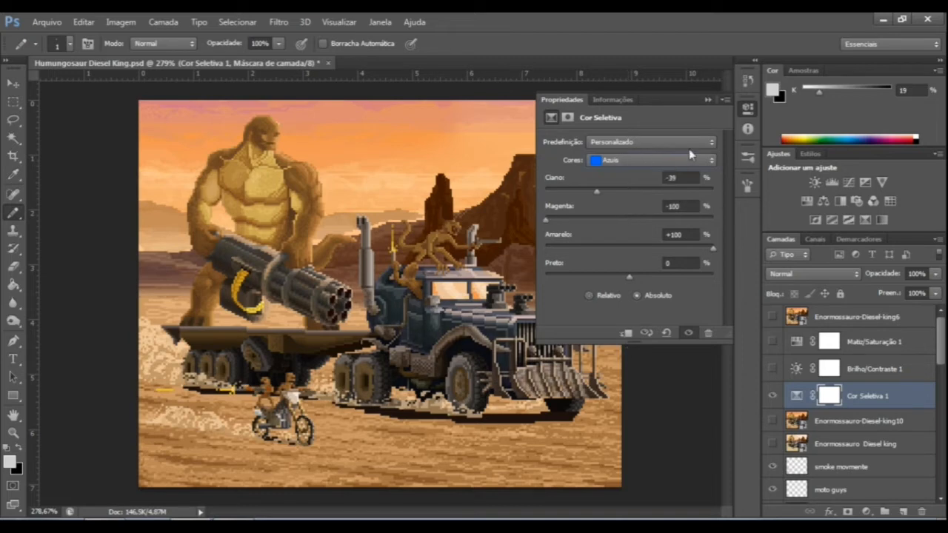
mouse_move(598, 193)
left_mouse_down()
mouse_move(669, 186)
mouse_move(592, 196)
left_mouse_up()
left_click(665, 333)
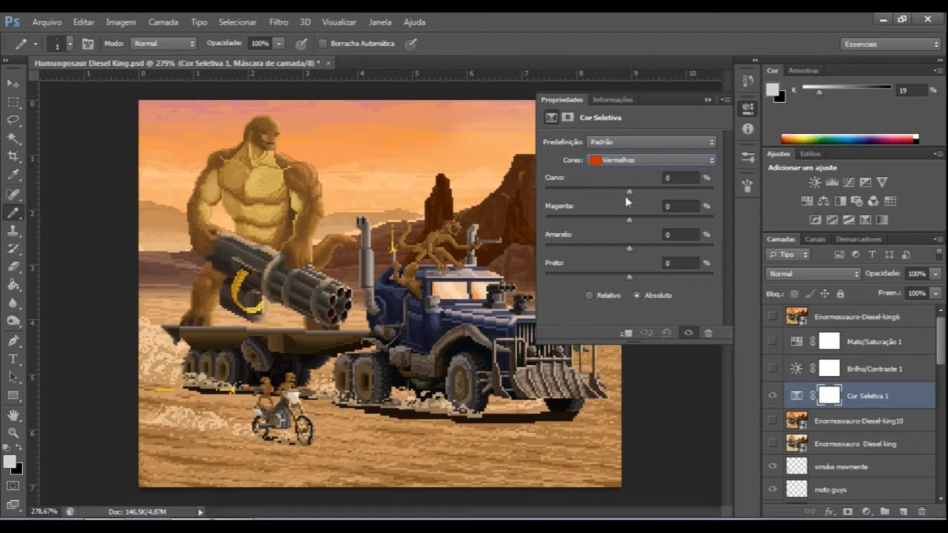
In Cor Seletiva 1, set the Azuis to Amarelo -79, trying Preto at -100 before raising it to about +65.
left_click(614, 162)
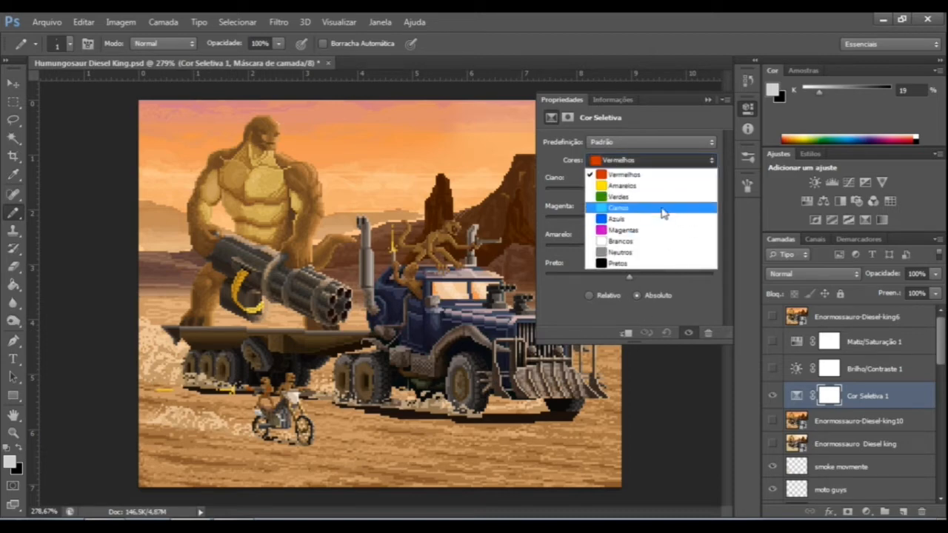
left_click(666, 219)
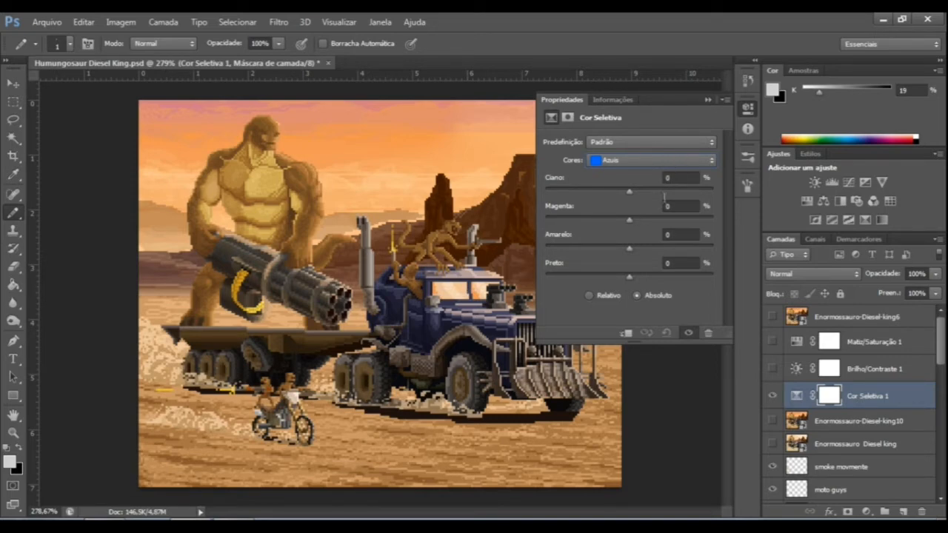
left_click_drag(632, 257, 564, 265)
left_click_drag(632, 277, 487, 284)
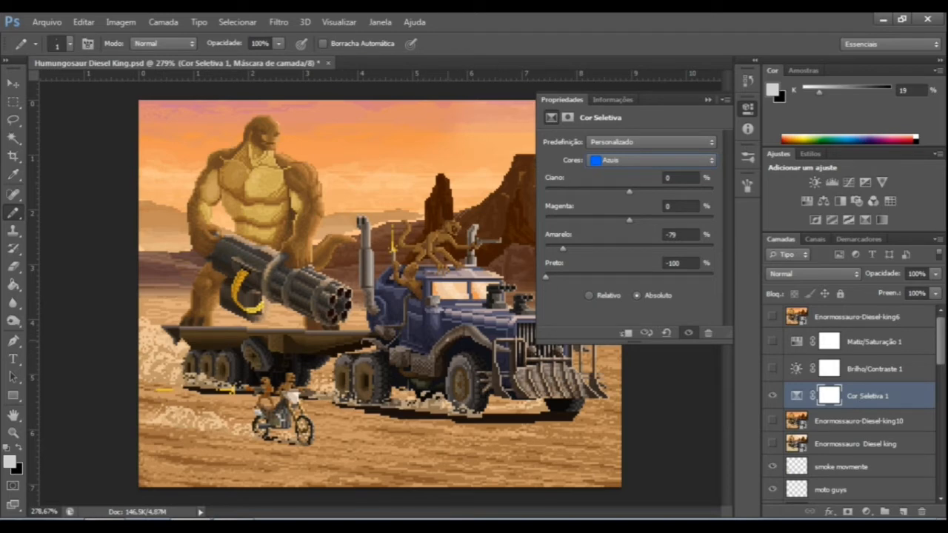
left_click_drag(549, 275, 713, 275)
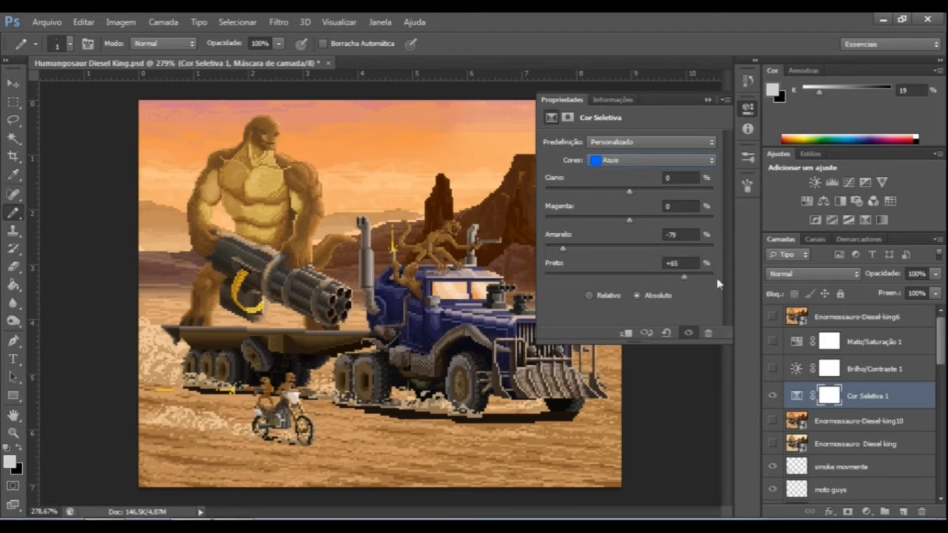
Show the Matiz/Saturação 1 layer to view the scene in grayscale, leaving Brilho/Contraste 1 hidden.
left_click(772, 368)
left_click(772, 368)
left_click(772, 342)
left_click(772, 341)
left_click(800, 347)
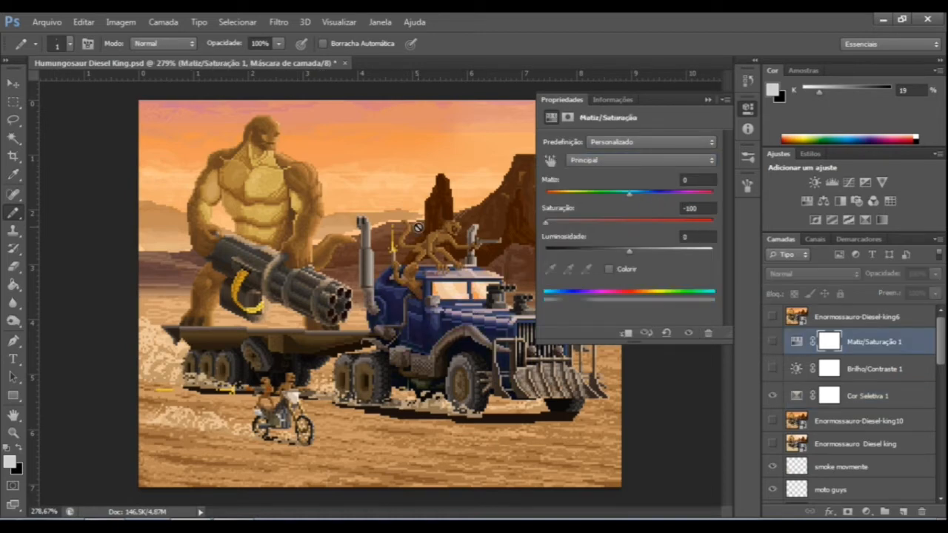
left_click(764, 345)
left_click(771, 342)
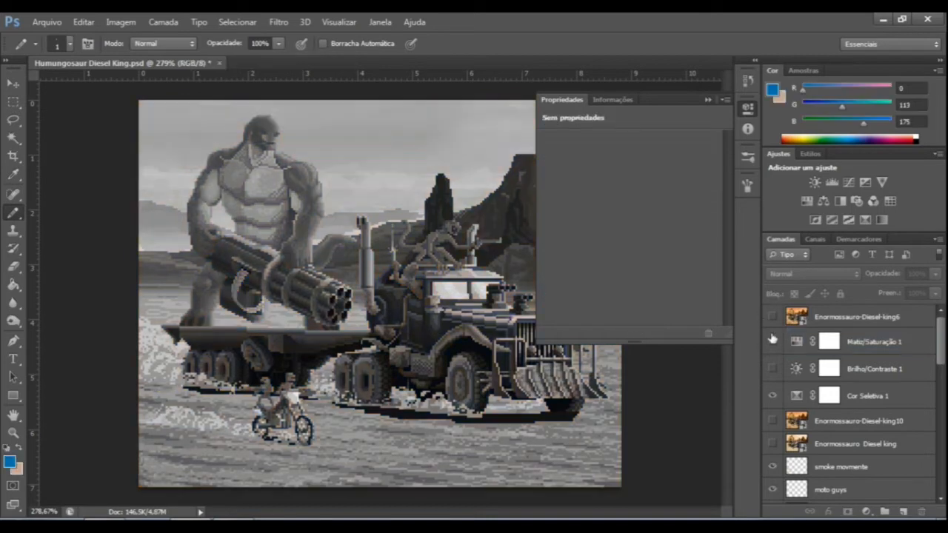
left_click(707, 99)
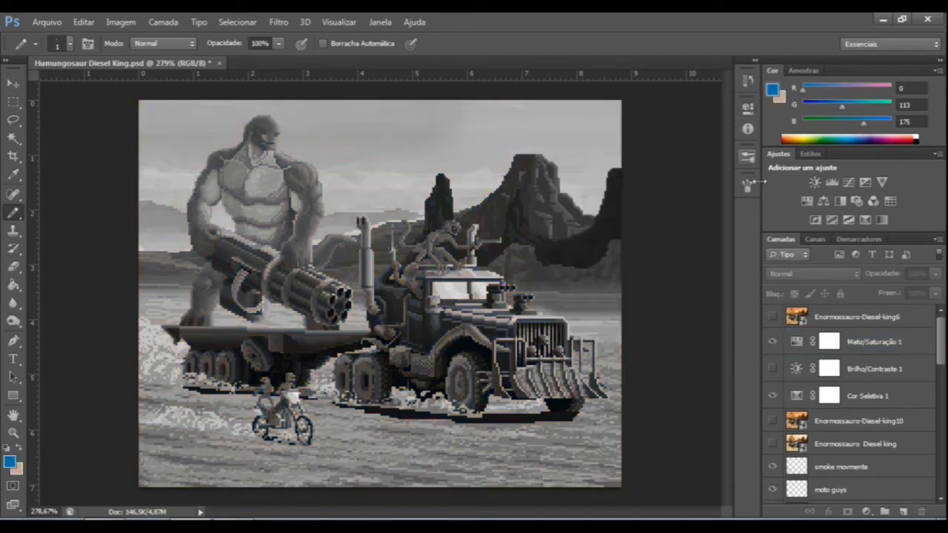
Compare the truck's grayscale values by setting Preto for the Azuis of Cor Seletiva 1 to -100, then to +100.
double_click(801, 397)
left_click_drag(696, 278, 546, 276)
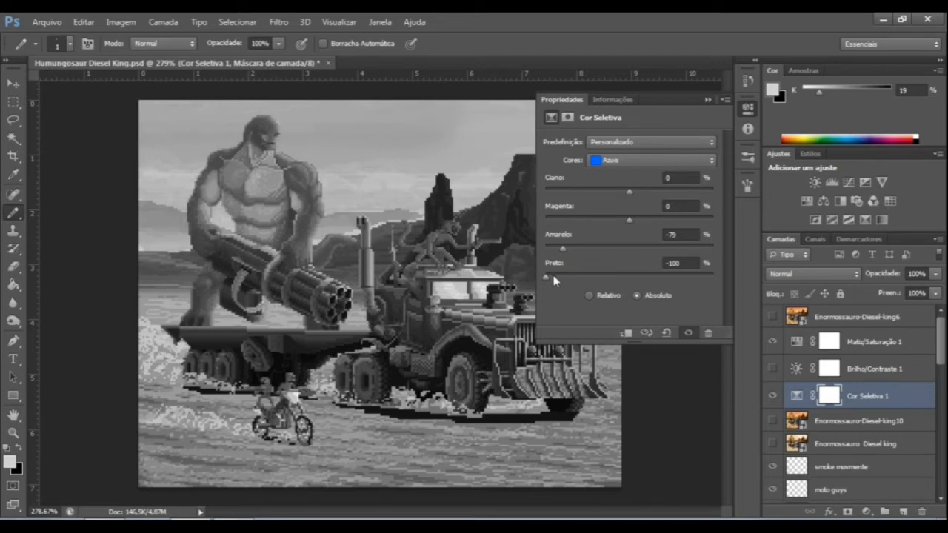
left_click_drag(554, 279, 811, 277)
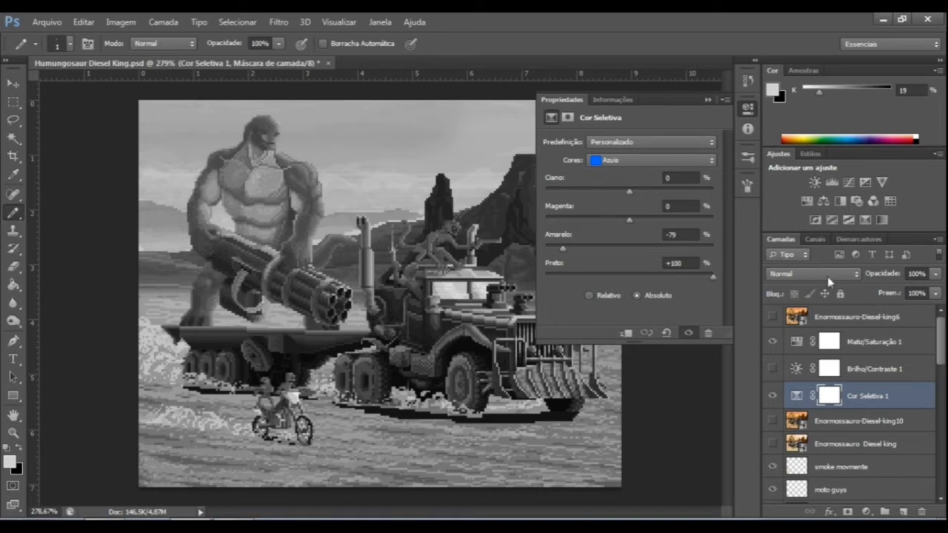
Hide the Matiz/Saturação 1 layer and set the Azuis of Cor Seletiva 1 to Magenta -100 and Ciano +100.
left_click(707, 99)
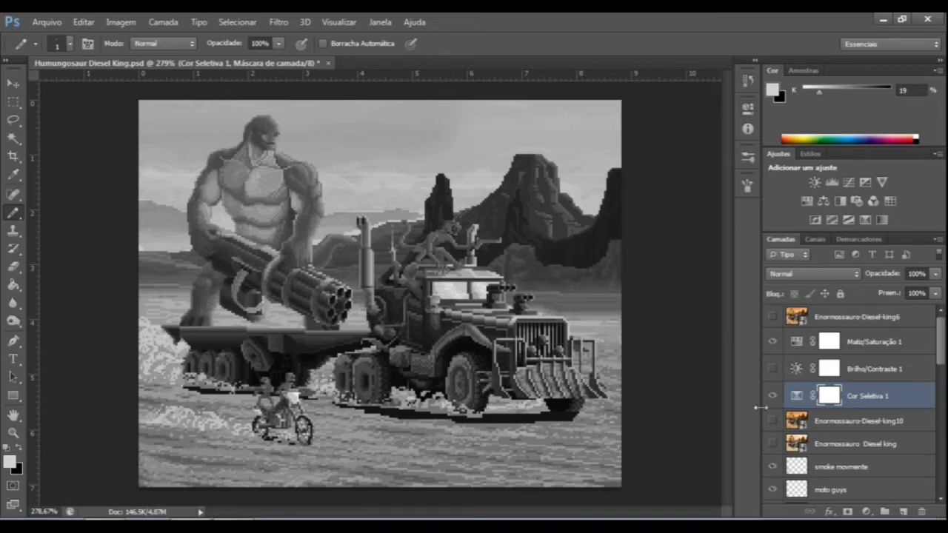
left_click(772, 341)
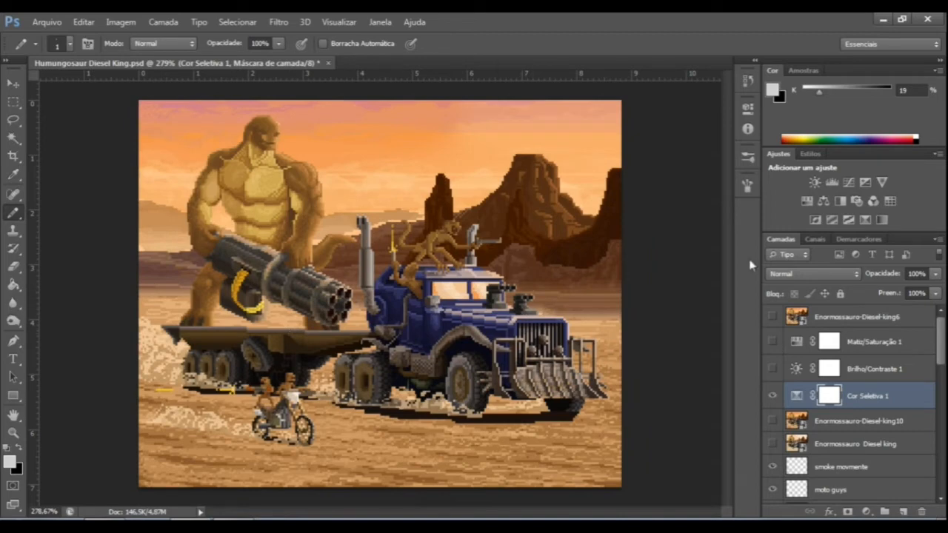
double_click(796, 396)
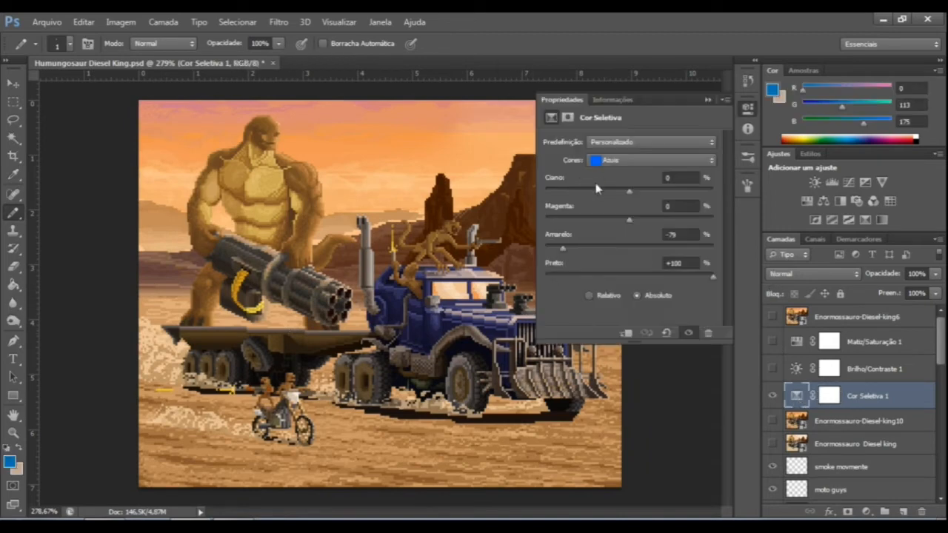
left_click_drag(629, 220, 500, 228)
left_click_drag(662, 190, 786, 189)
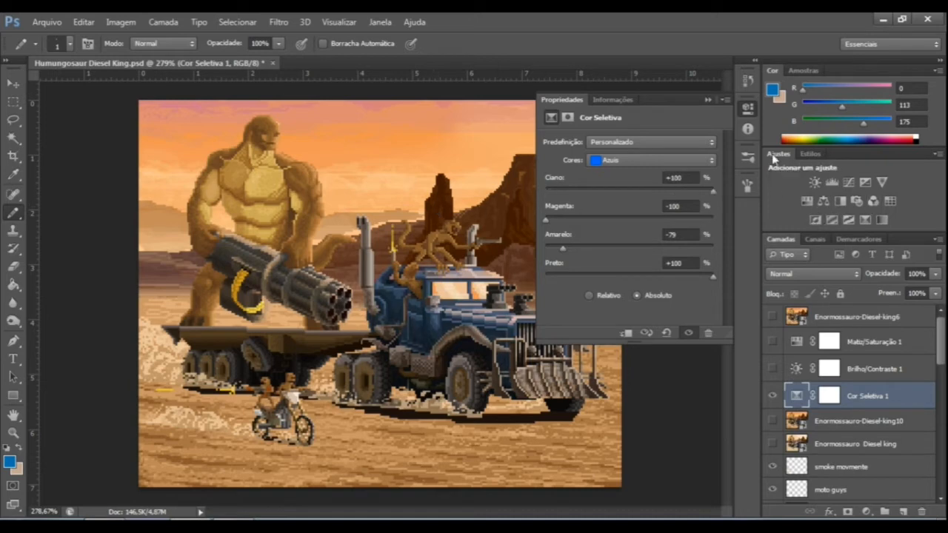
left_click(747, 107)
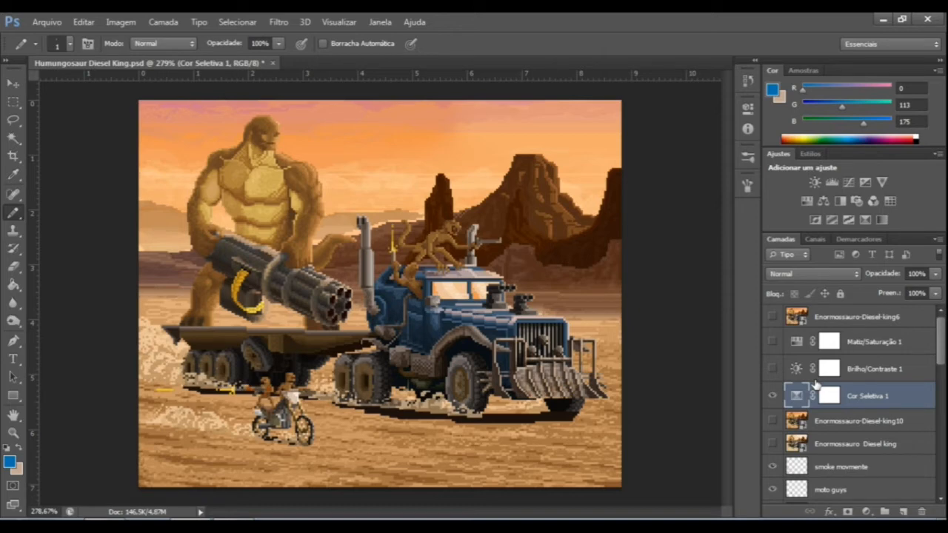
Hide the Cor Seletiva 1 layer, select the paint truck layer and check its content by hiding and showing it.
left_click(773, 396)
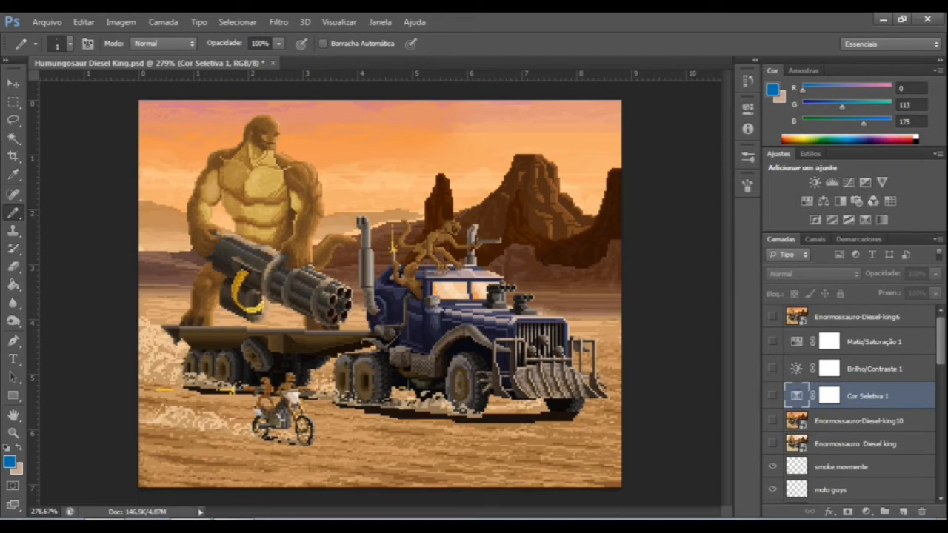
left_click_drag(944, 337, 885, 441)
left_click(835, 391)
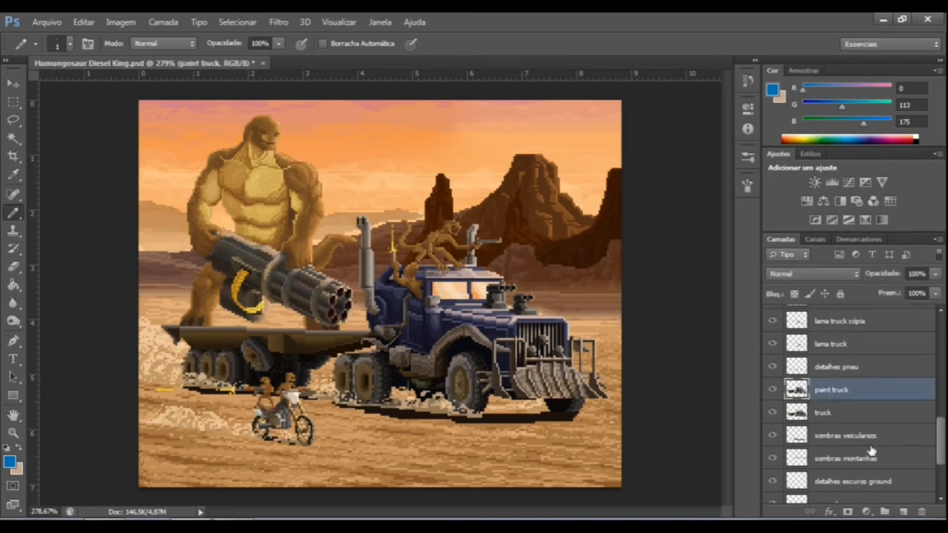
left_click(773, 390)
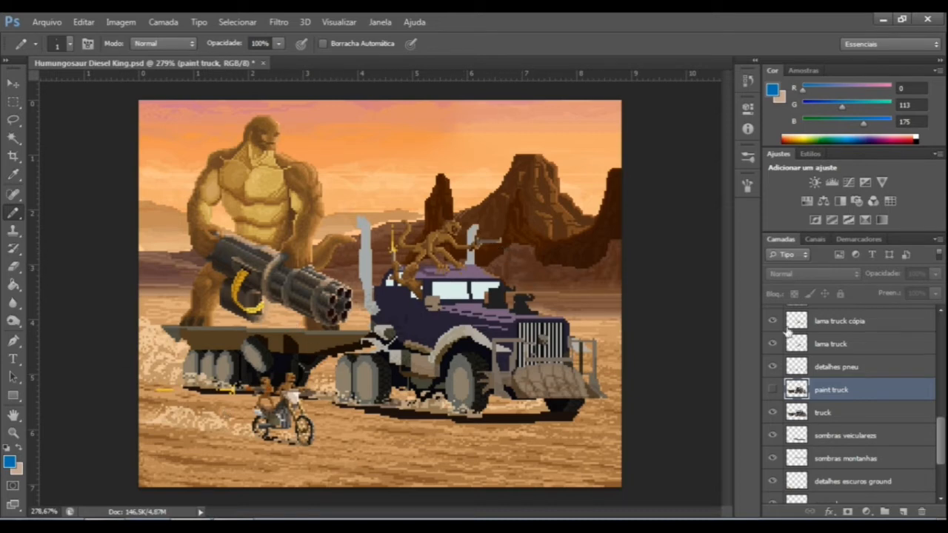
left_click(773, 390)
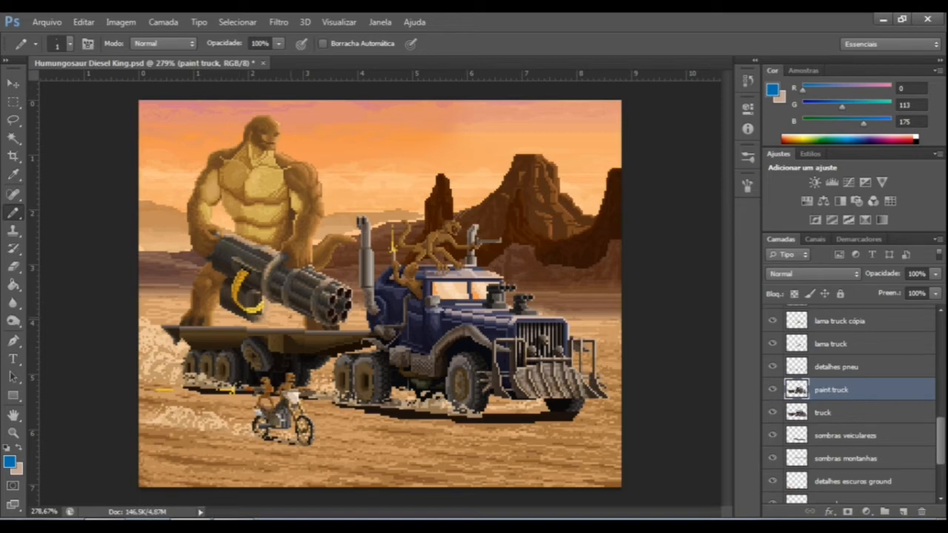
Start Substituir Cor on the paint truck layer, sample the truck's dark blue body and set Grau de Seleção to 1.
left_click(120, 22)
mouse_move(166, 58)
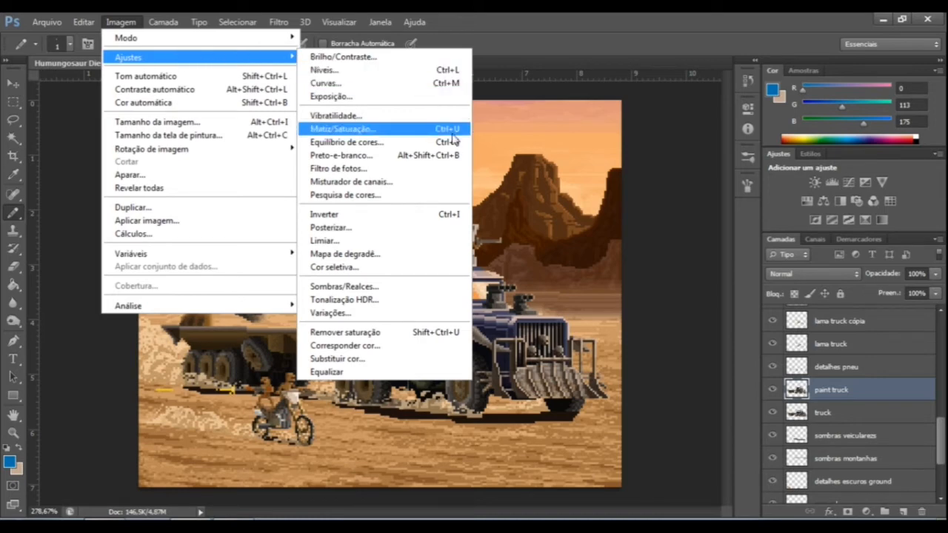
left_click(337, 359)
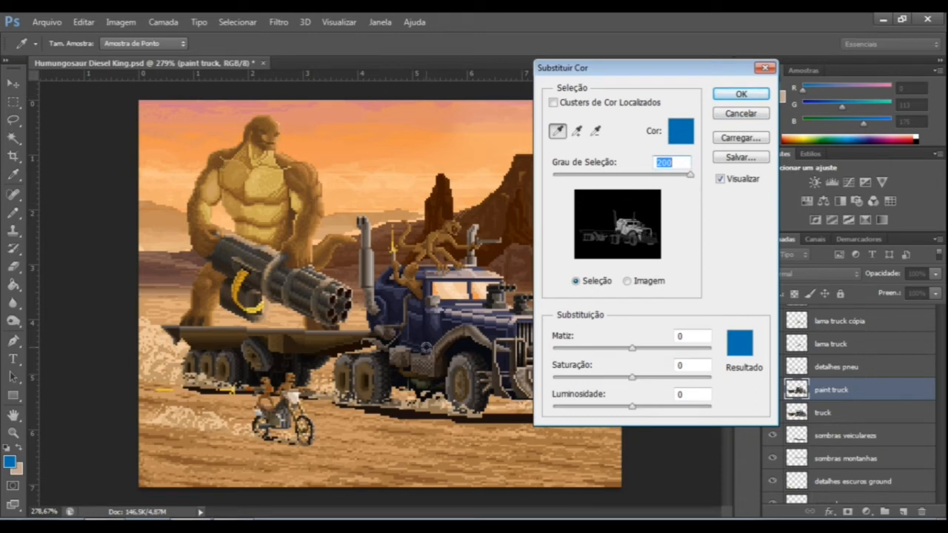
left_click(426, 342)
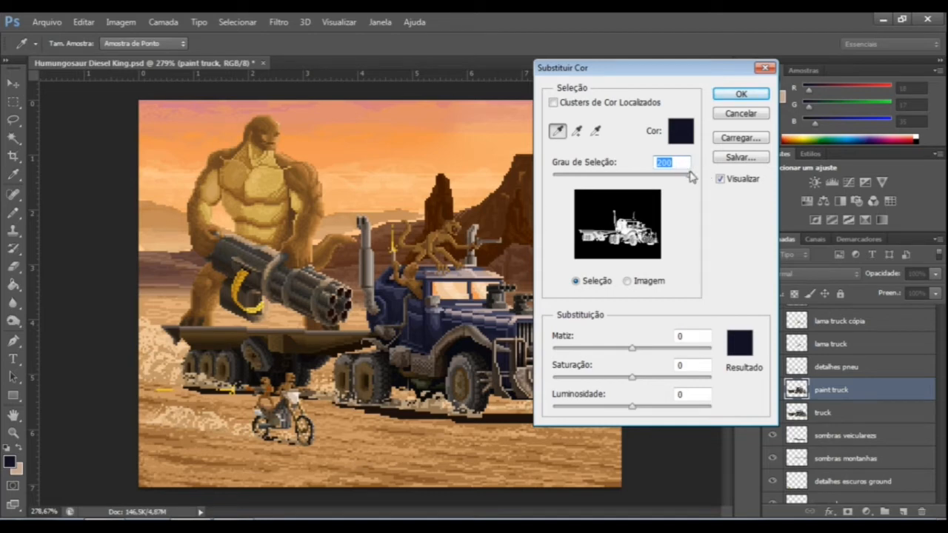
type("1")
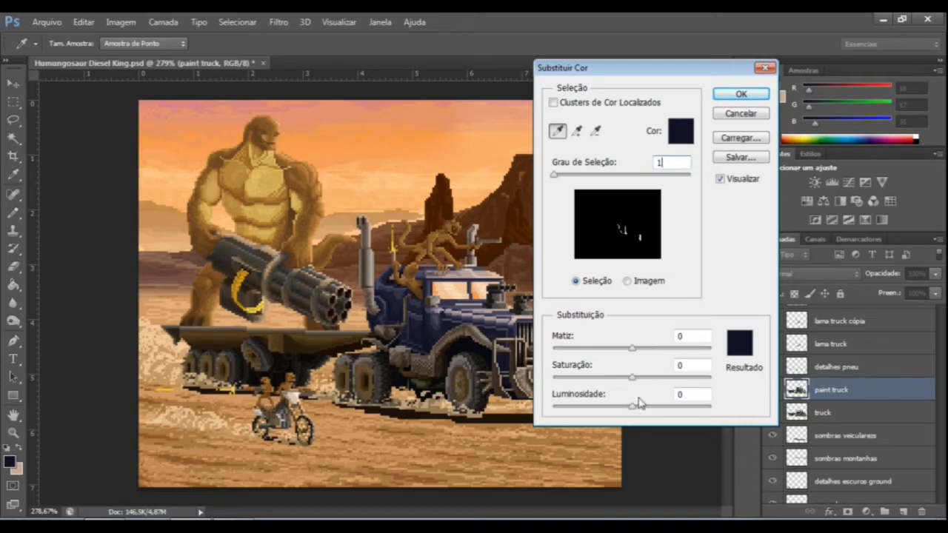
Set the Substituir Cor result colour to the dark red 240707.
left_click(739, 350)
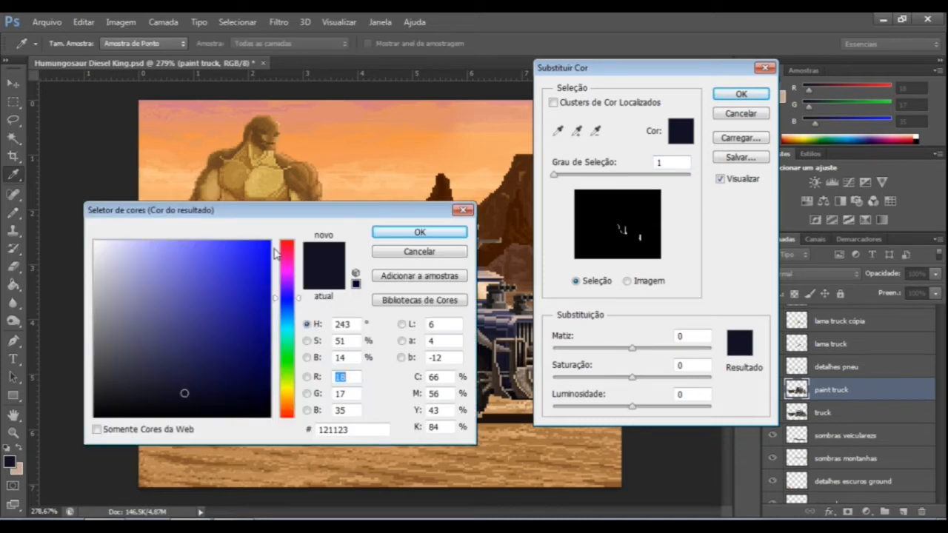
left_click_drag(287, 217, 294, 41)
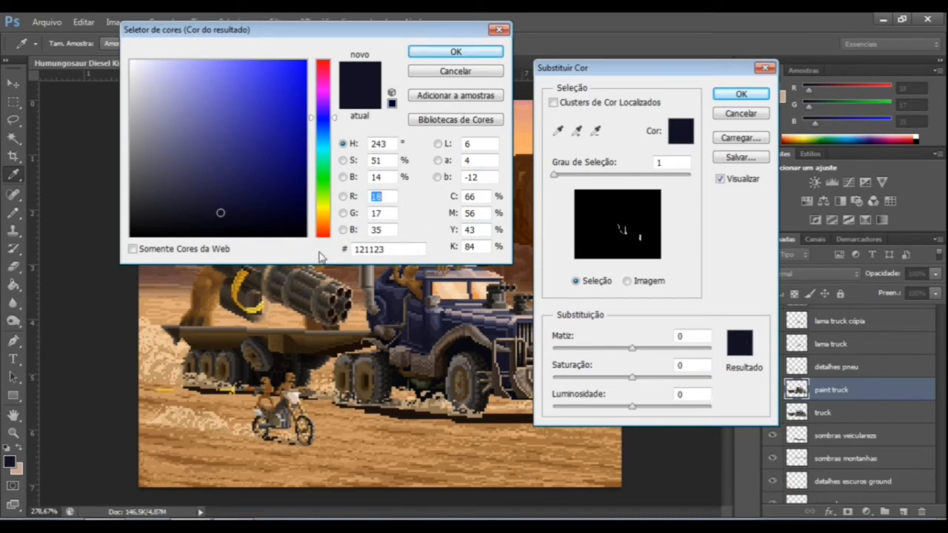
left_click_drag(323, 234, 326, 263)
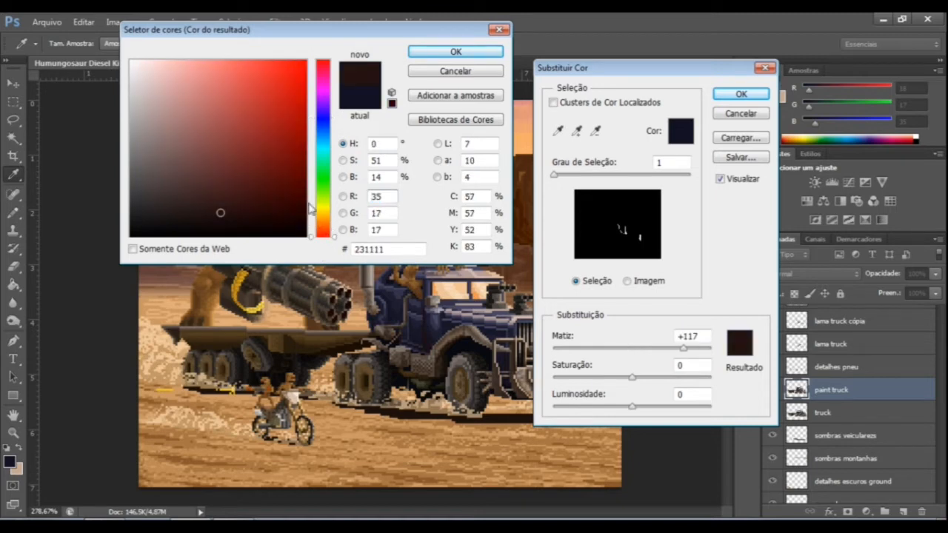
left_click(283, 176)
mouse_move(283, 176)
left_mouse_down()
mouse_move(305, 67)
mouse_move(302, 194)
left_mouse_up()
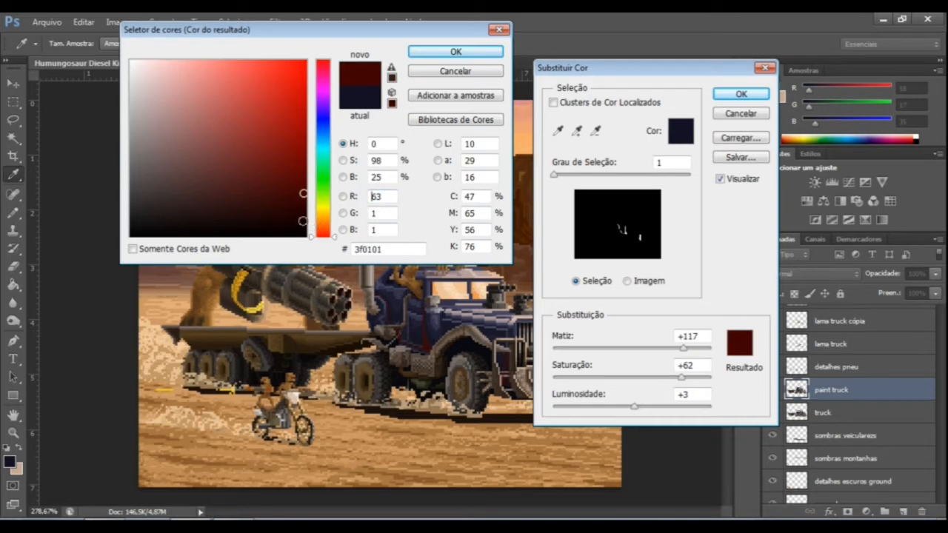
left_click(298, 218)
left_click(273, 213)
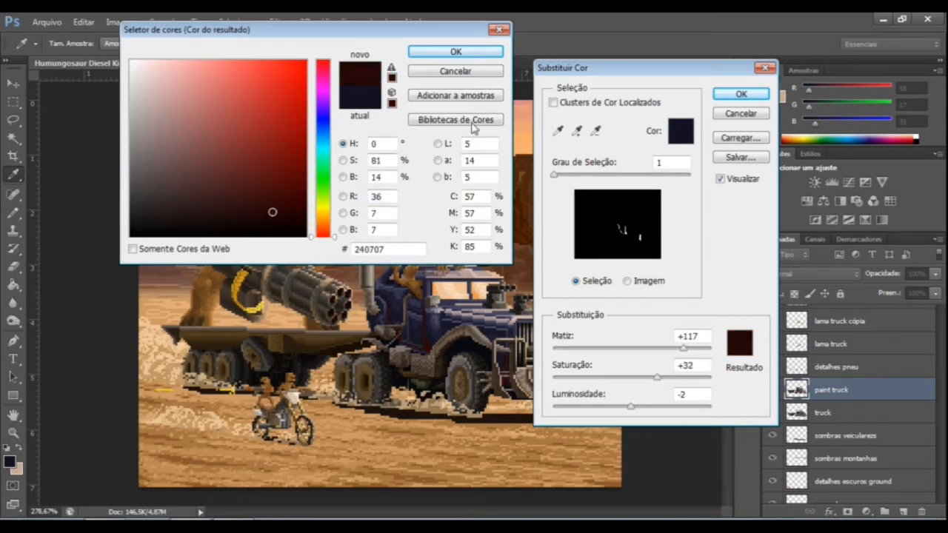
left_click(455, 51)
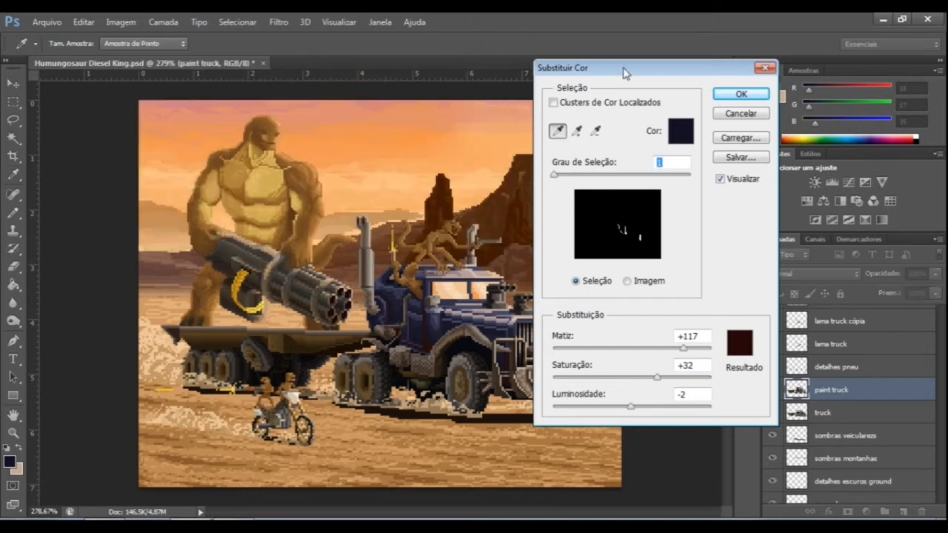
Raise Grau de Seleção to 12 and then 82, comparing the truck's recolouring by undoing and redoing the change.
left_click_drag(629, 68, 716, 54)
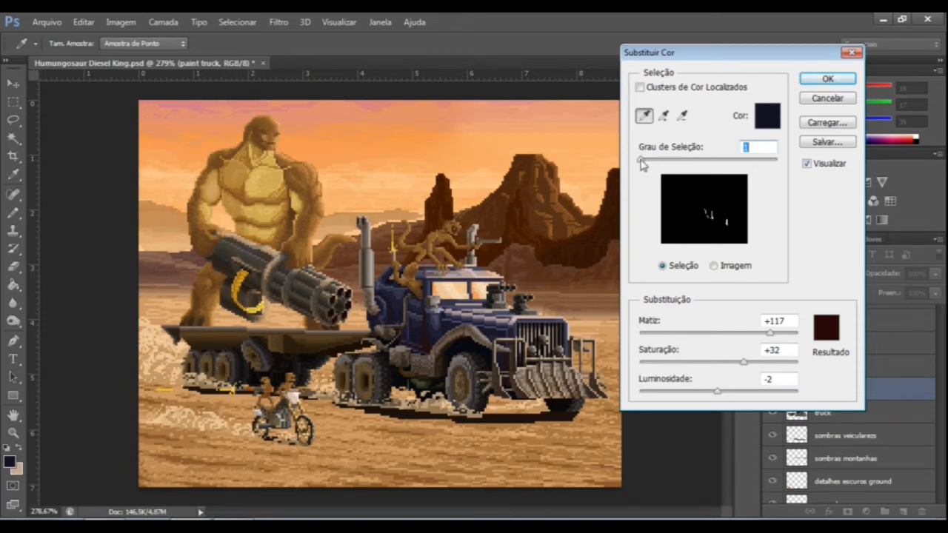
left_click_drag(640, 160, 647, 160)
key("ctrl+z")
key("ctrl+z")
key("ctrl+z")
key("ctrl+z")
left_click_drag(648, 164, 698, 166)
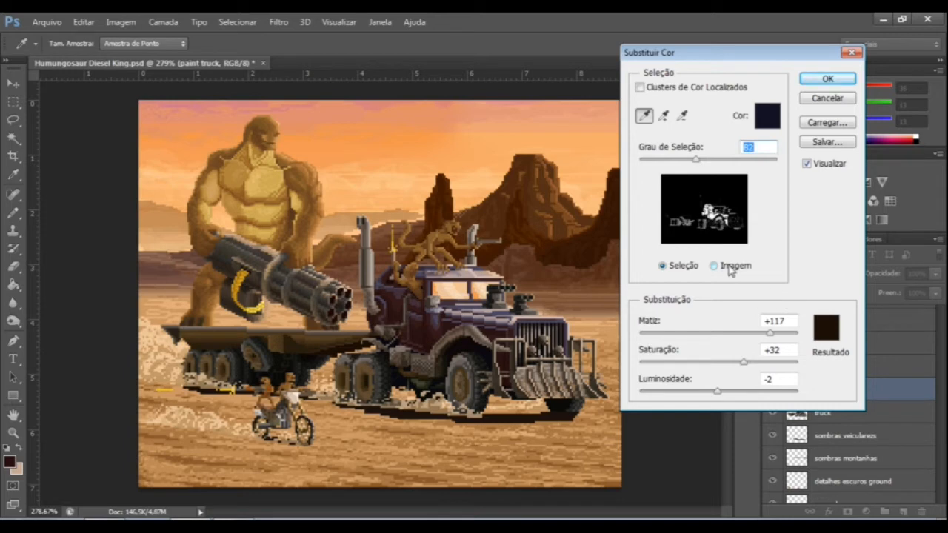
key("ctrl+z")
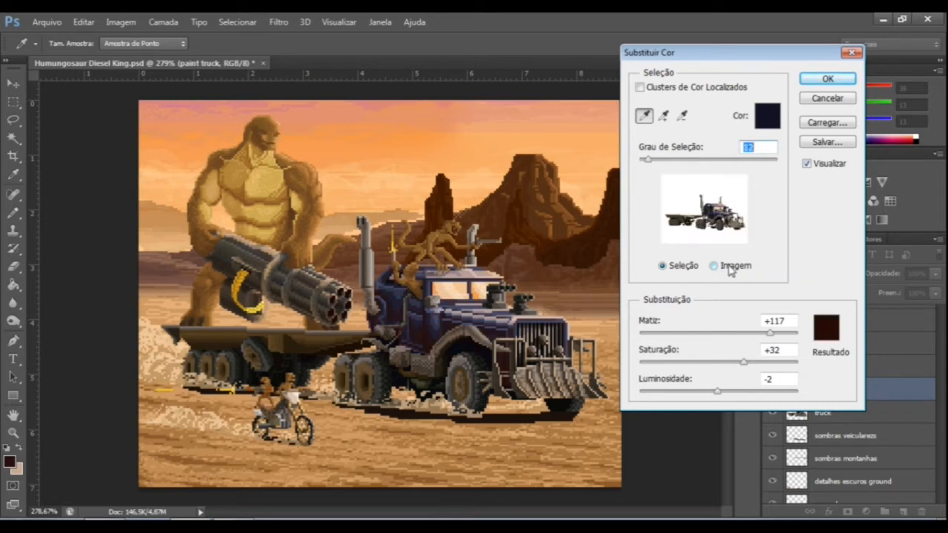
key("ctrl+z")
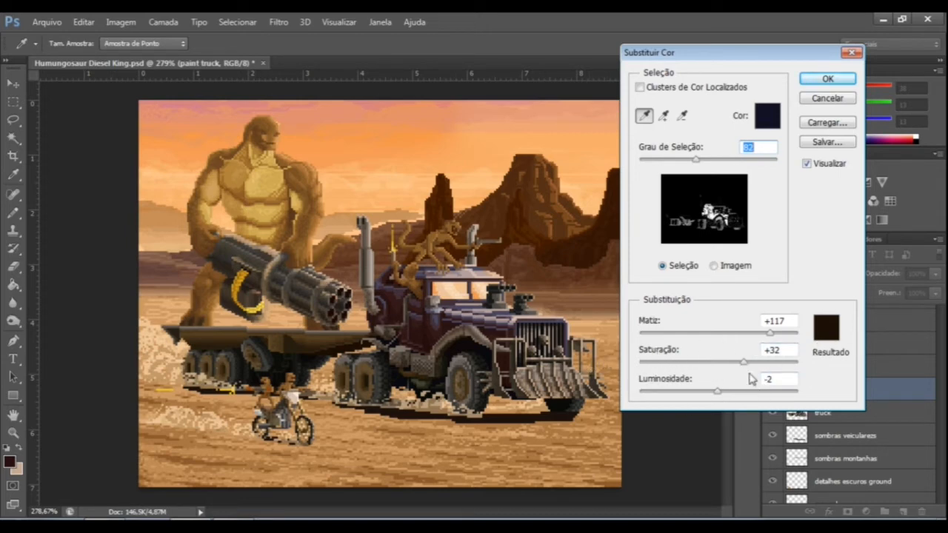
Set Saturação to +66 and try the dark red 231111 as the selection colour before cancelling that colour change.
left_click_drag(743, 362, 770, 376)
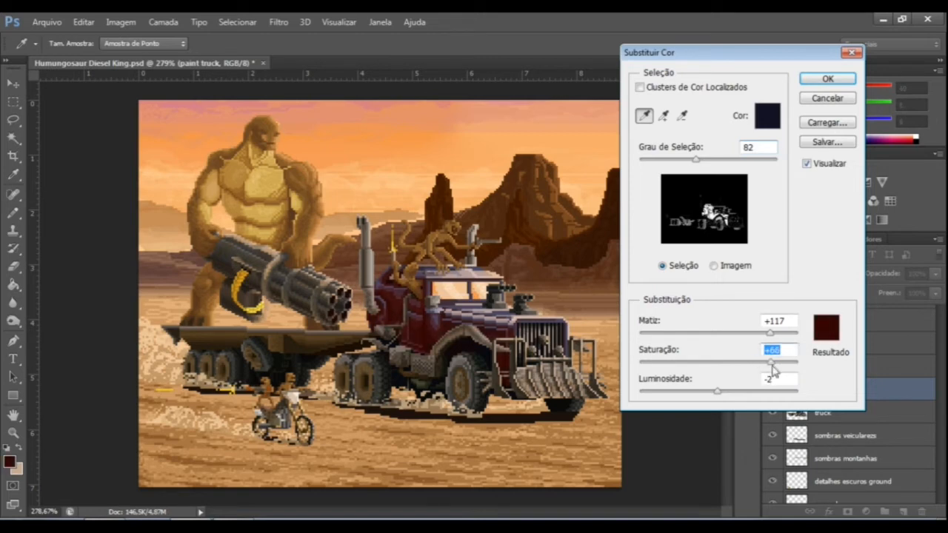
left_click(760, 123)
left_click_drag(324, 213, 324, 238)
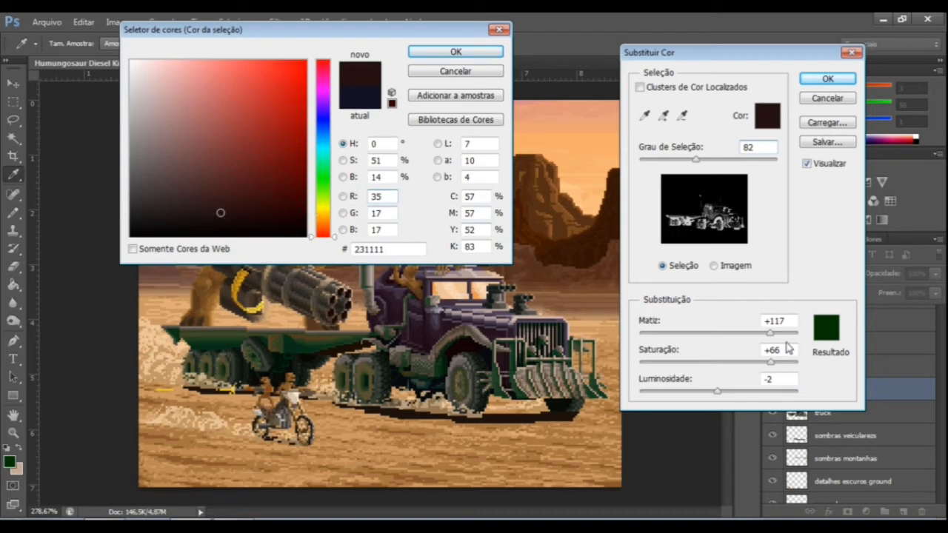
left_click(772, 363)
left_click(453, 72)
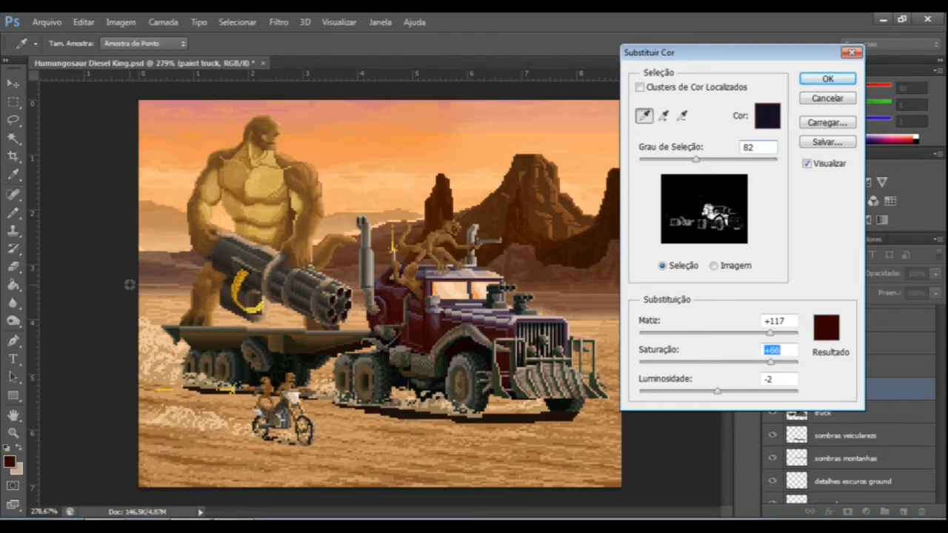
Fine-tune the truck's replacement red to Saturação +67 and Luminosidade -14.
mouse_move(773, 365)
left_mouse_down()
mouse_move(765, 370)
mouse_move(806, 369)
mouse_move(767, 368)
left_mouse_up()
left_click_drag(766, 362, 776, 364)
left_click(718, 392)
left_click_drag(713, 394, 704, 393)
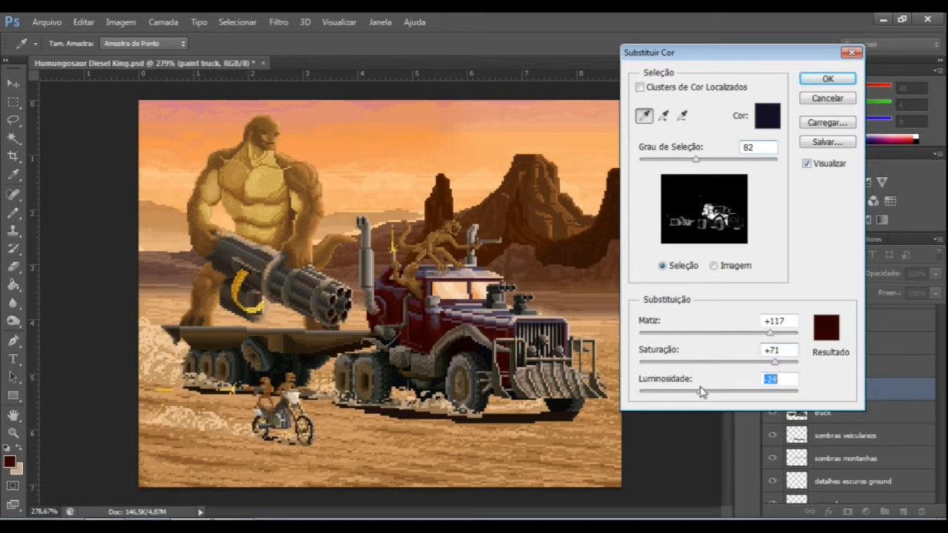
left_click_drag(701, 392, 696, 392)
left_click_drag(690, 392, 709, 392)
left_click_drag(774, 362, 772, 368)
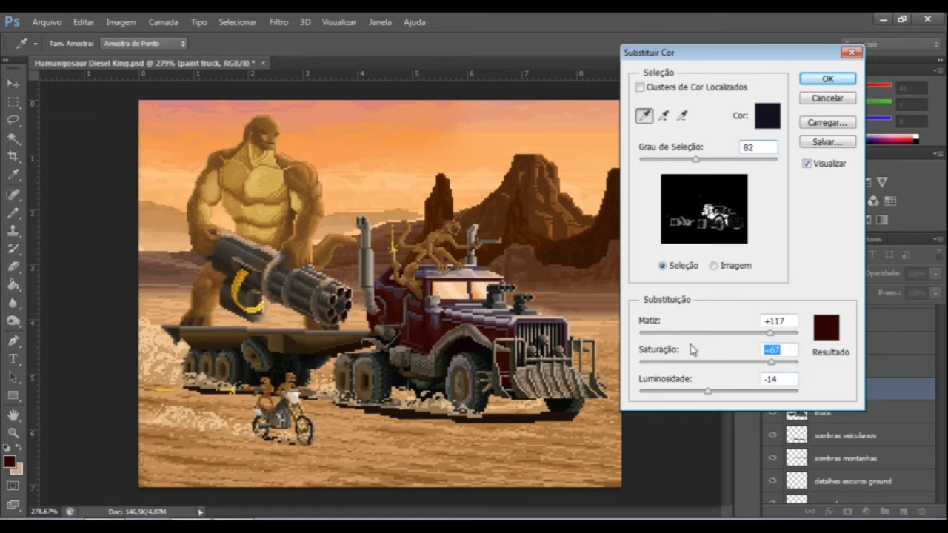
Try Grau de Seleção at 138, lower it to 94 and apply the colour replacement.
left_click_drag(699, 160, 737, 166)
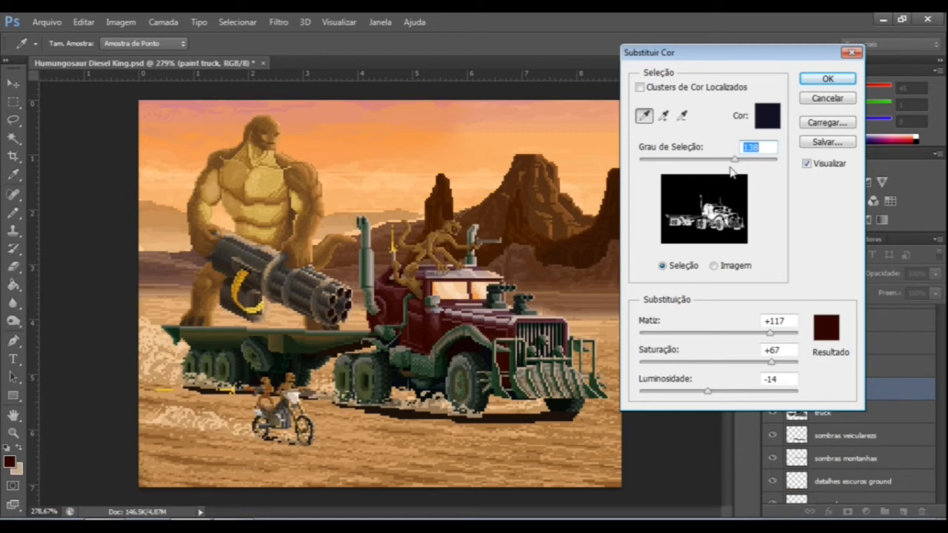
left_click_drag(733, 159, 705, 163)
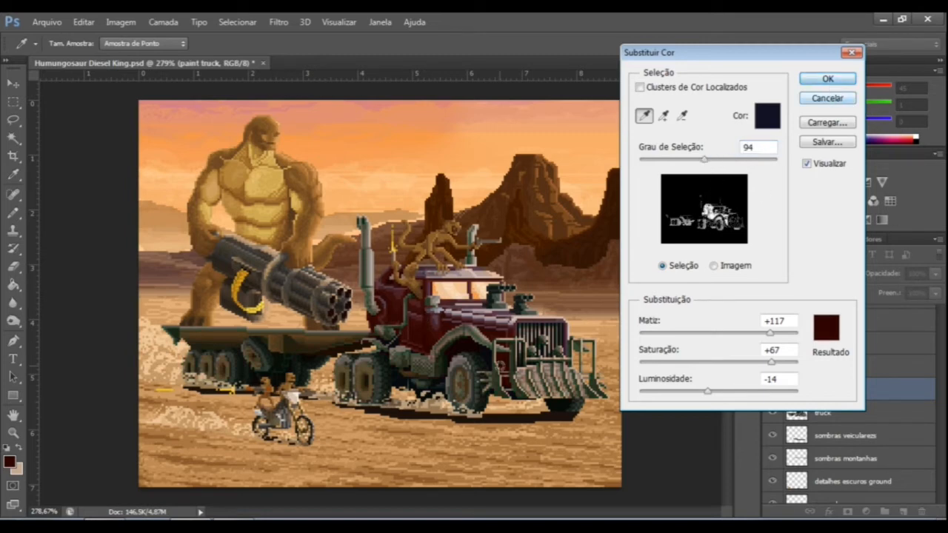
left_click(827, 78)
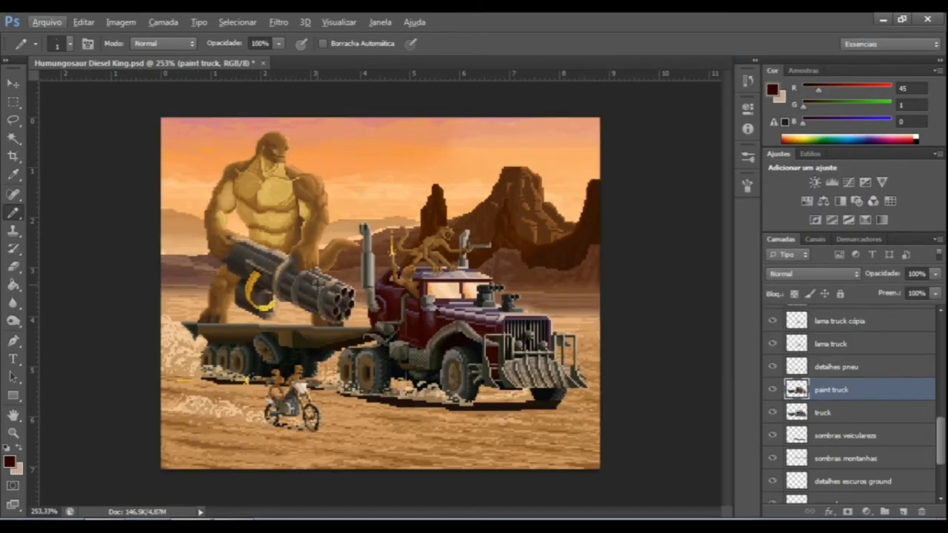
Compare the red and blue truck by undoing and redoing the colour replacement, leaving it undone.
key("ctrl+z")
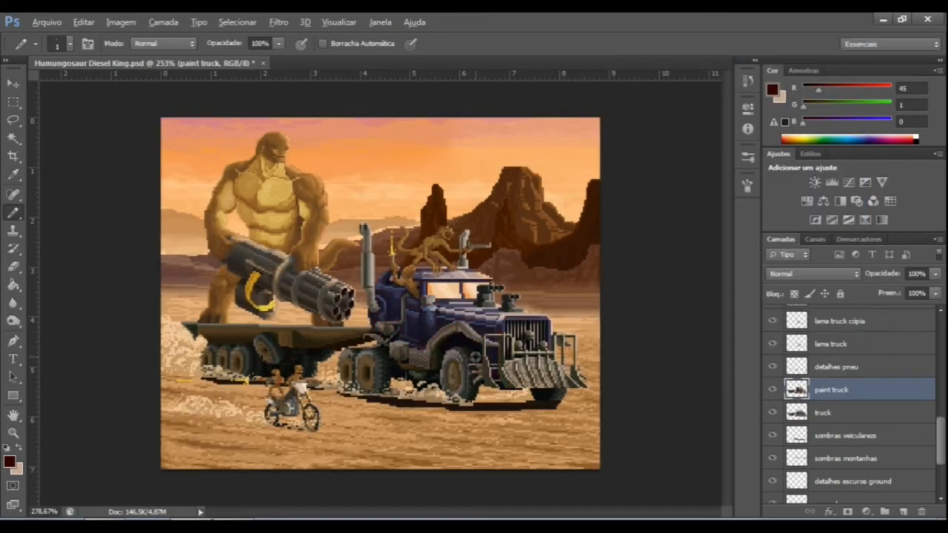
scroll(476, 357, "up", 9)
key("ctrl+z")
scroll(488, 313, "down", 6)
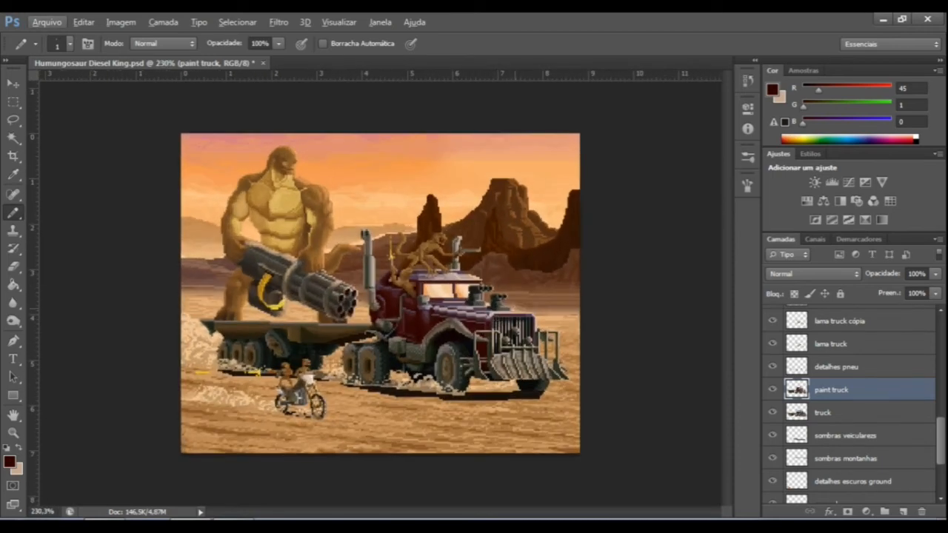
key("ctrl+z")
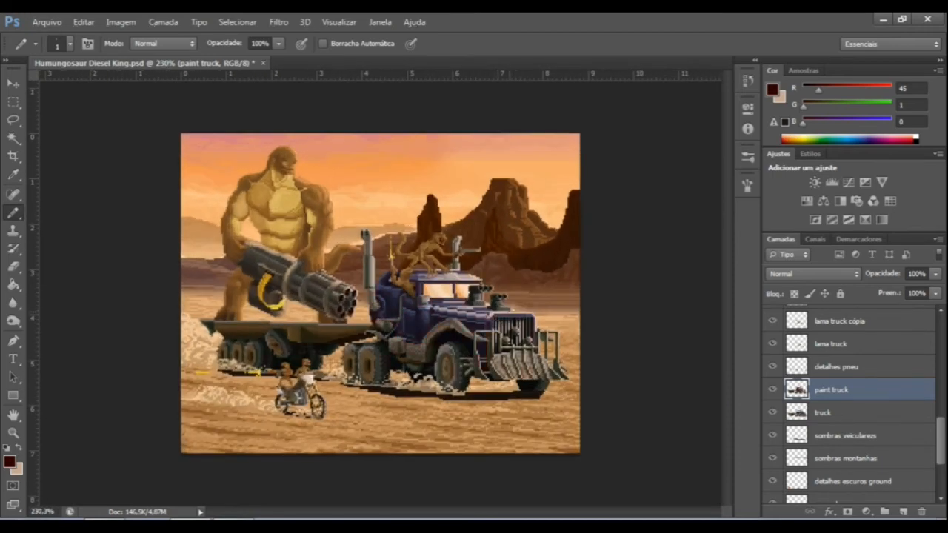
scroll(520, 316, "up", 3)
scroll(425, 337, "down", 2)
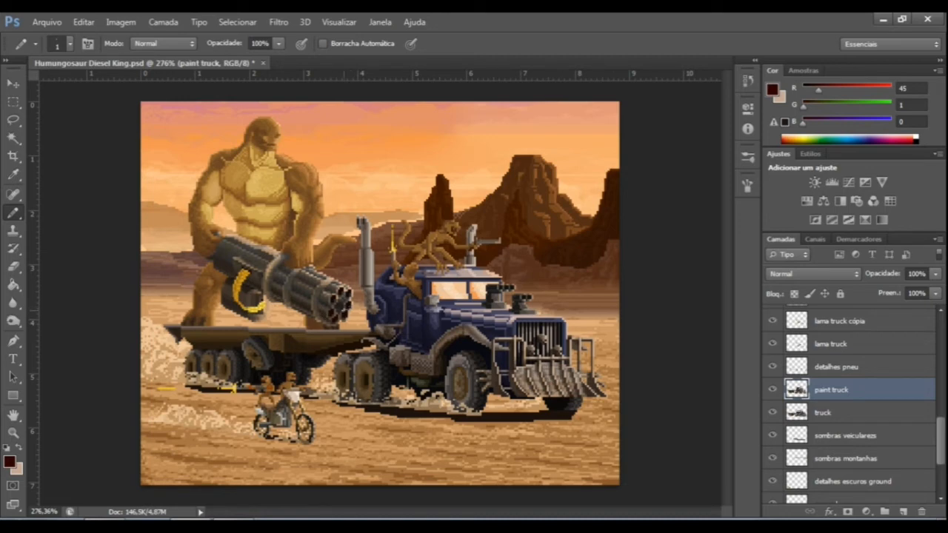
Select the darkest blue shade of the truck cab's door area with the Magic Wand.
left_click(18, 136)
scroll(498, 326, "up", 6)
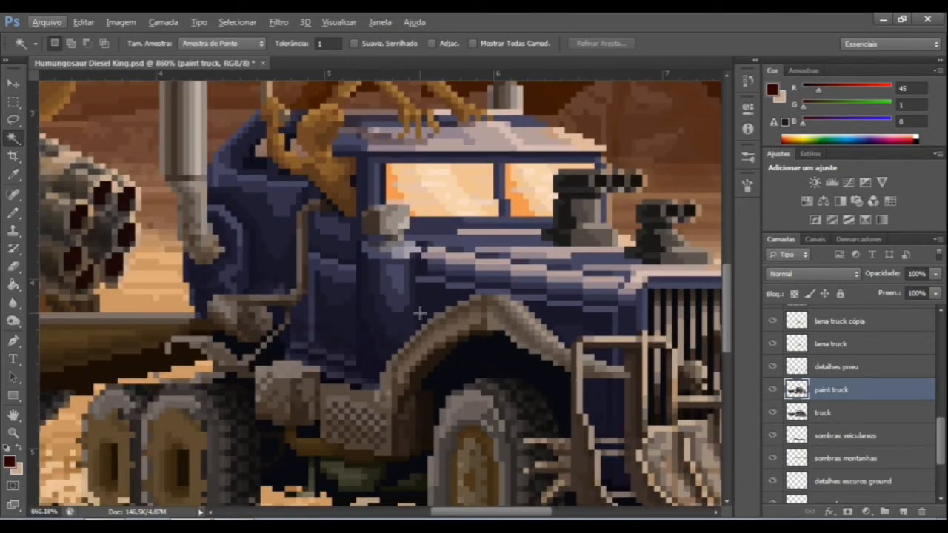
scroll(428, 314, "up", 4)
left_click(378, 335)
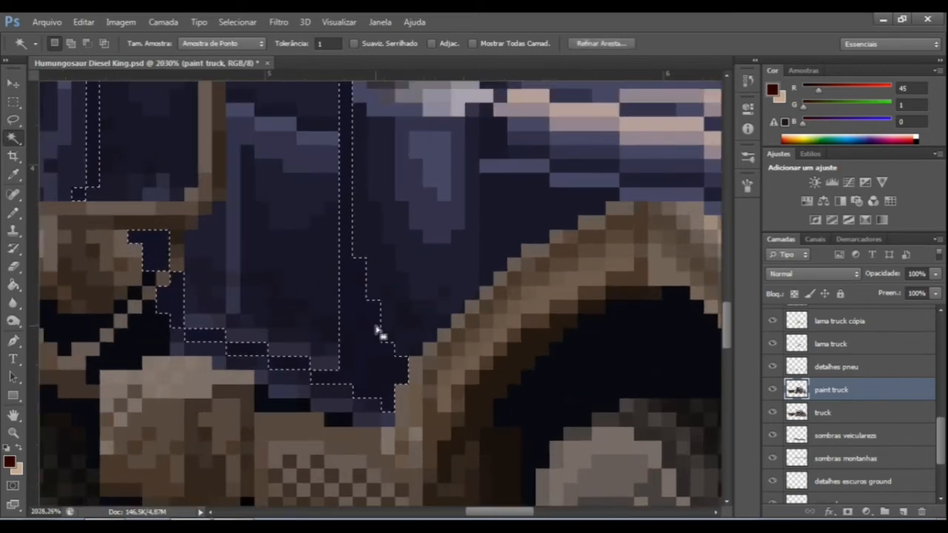
Try selecting other blue shades of the truck one at a time, then undo back to the darkest blue selection.
left_click(378, 280)
left_click(433, 260)
left_click(440, 218)
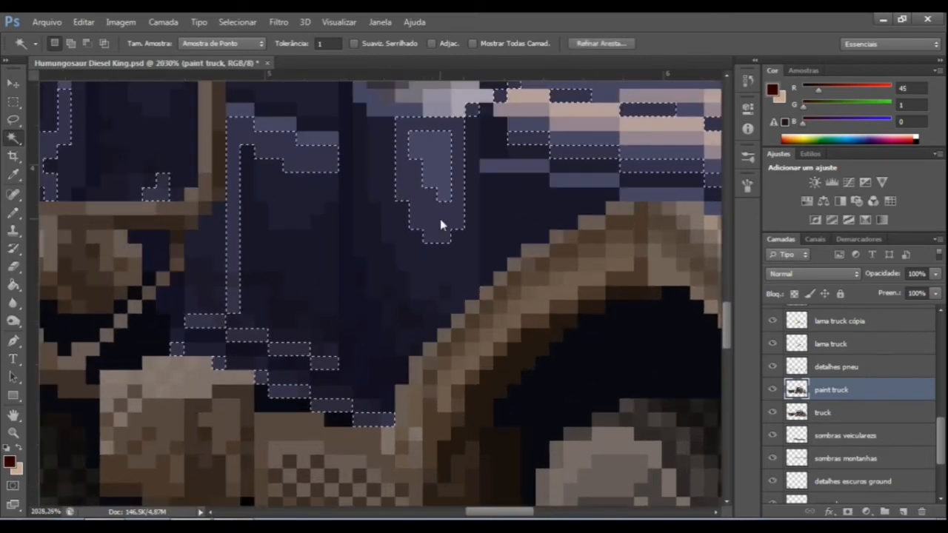
key("ctrl+alt+z")
key("ctrl+alt+z")
key("ctrl+alt+z")
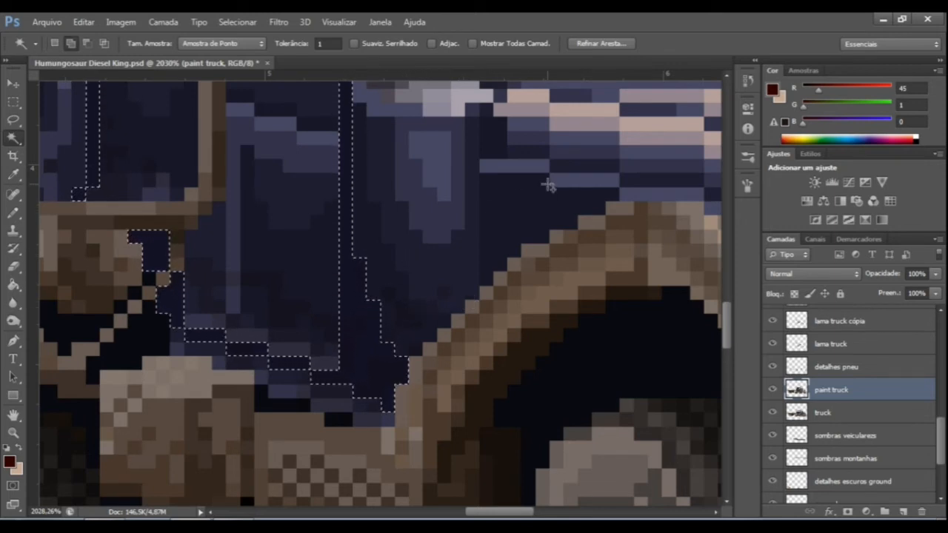
Add the remaining blue and highlight tones to the selection until the truck cab's whole painted body is included.
left_click(380, 256, "shift")
left_click(430, 262, "shift")
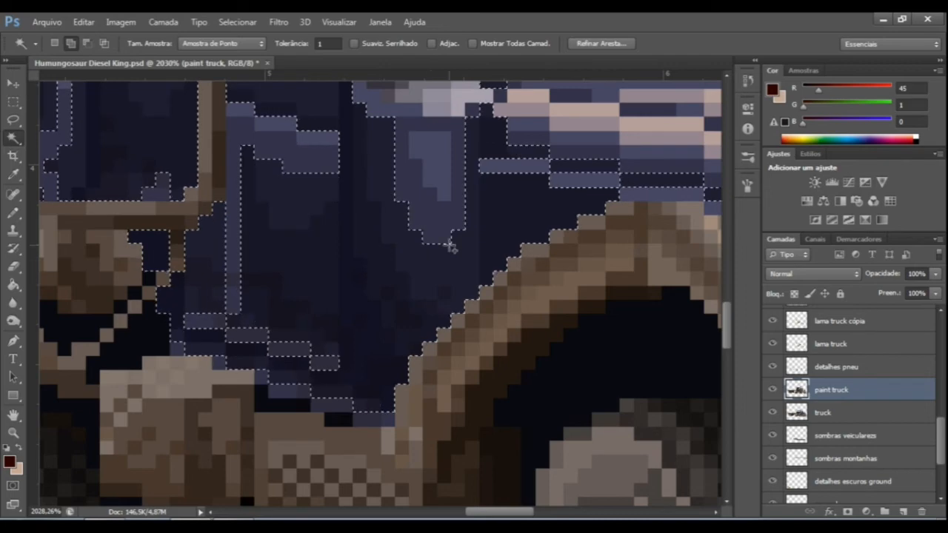
scroll(511, 177, "down", 3)
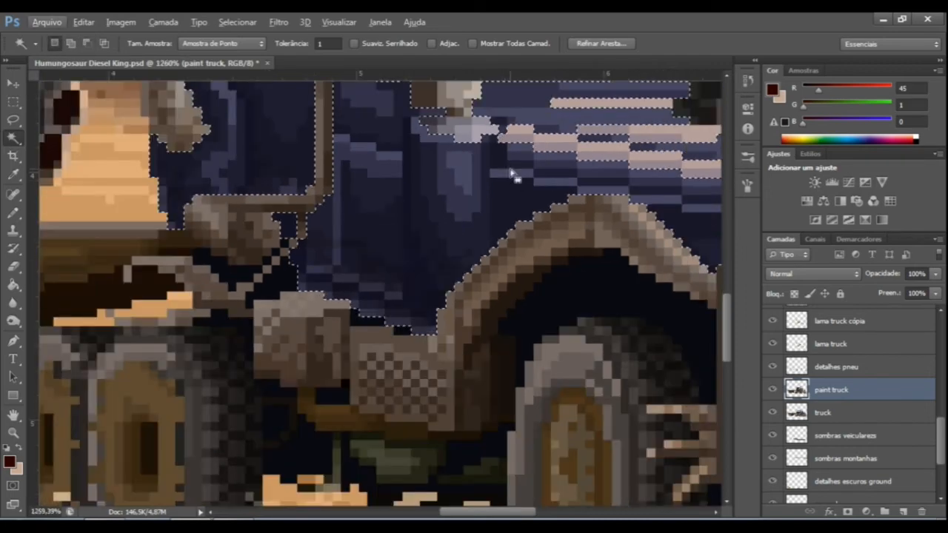
scroll(540, 146, "down", 2)
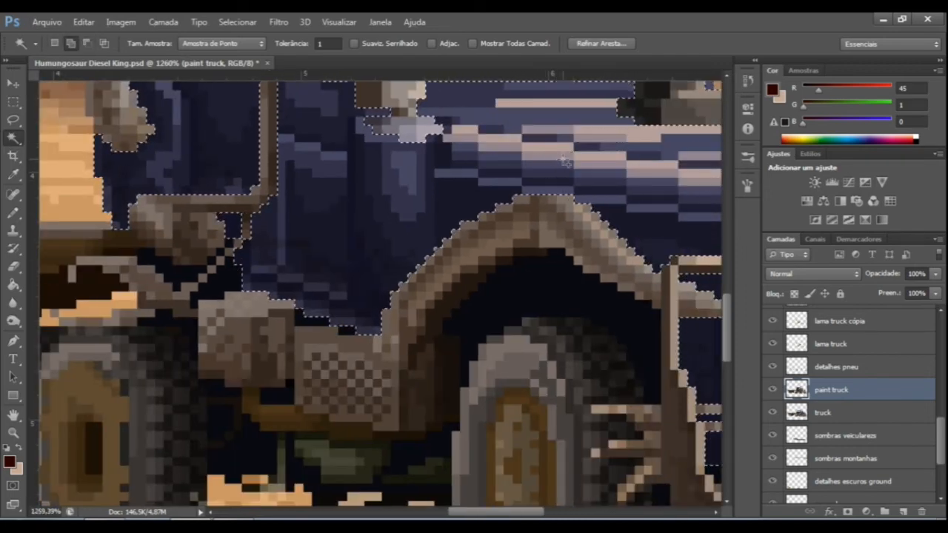
scroll(552, 164, "down", 2)
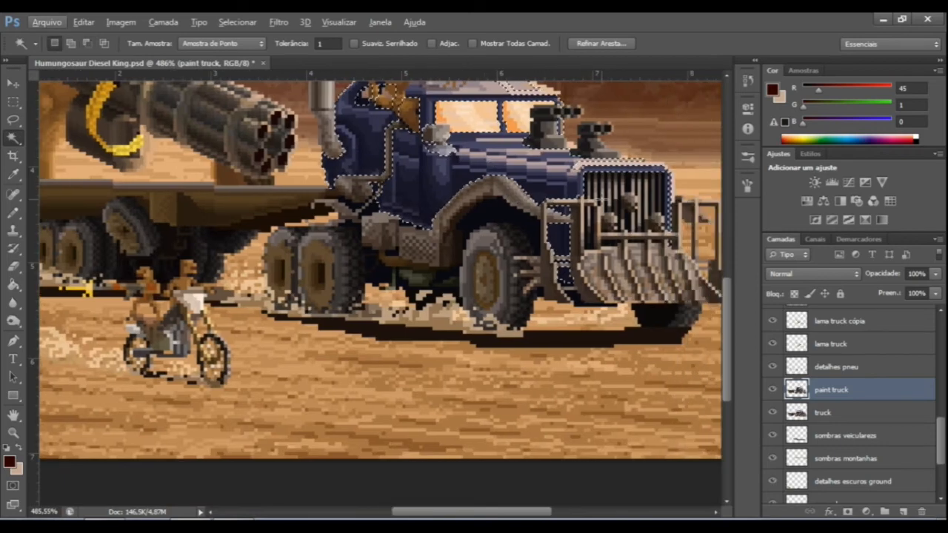
scroll(585, 185, "up", 5)
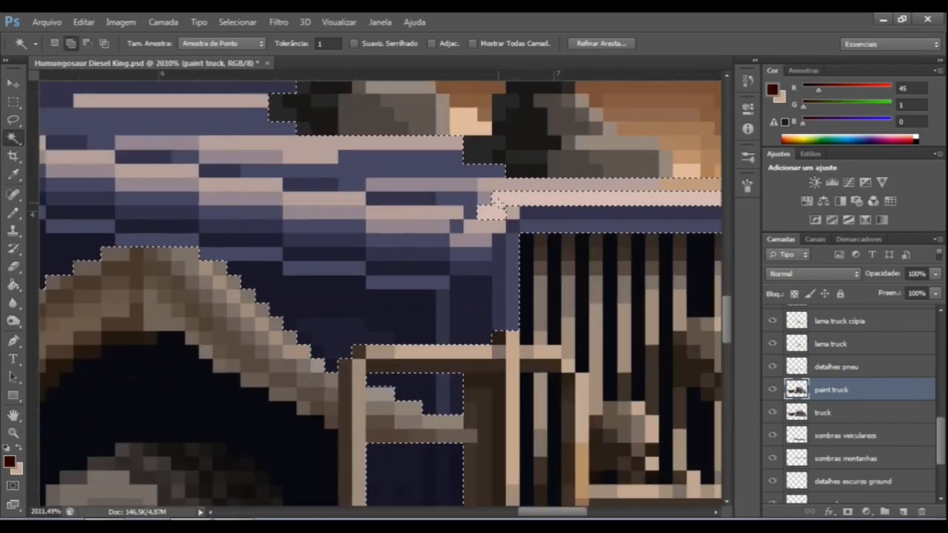
scroll(530, 187, "down", 5)
scroll(302, 241, "up", 3)
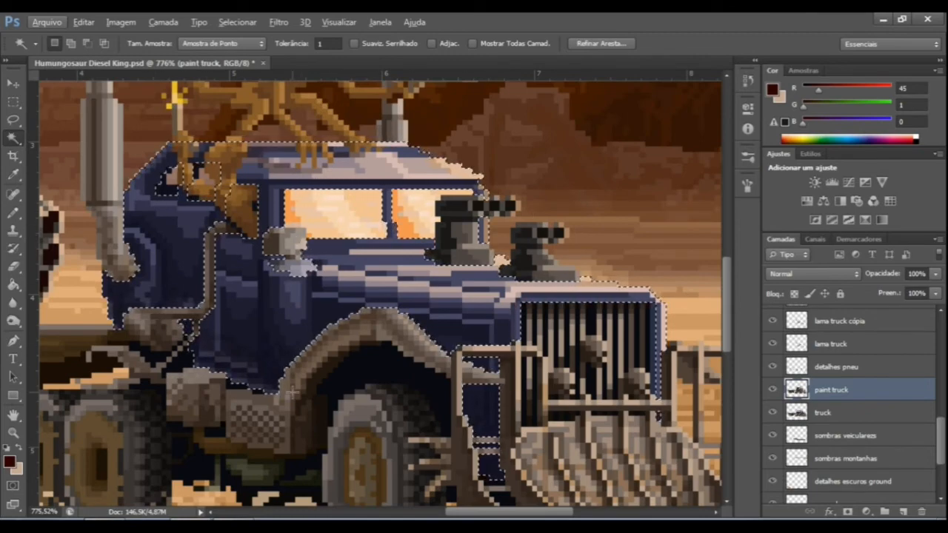
scroll(270, 333, "down", 4)
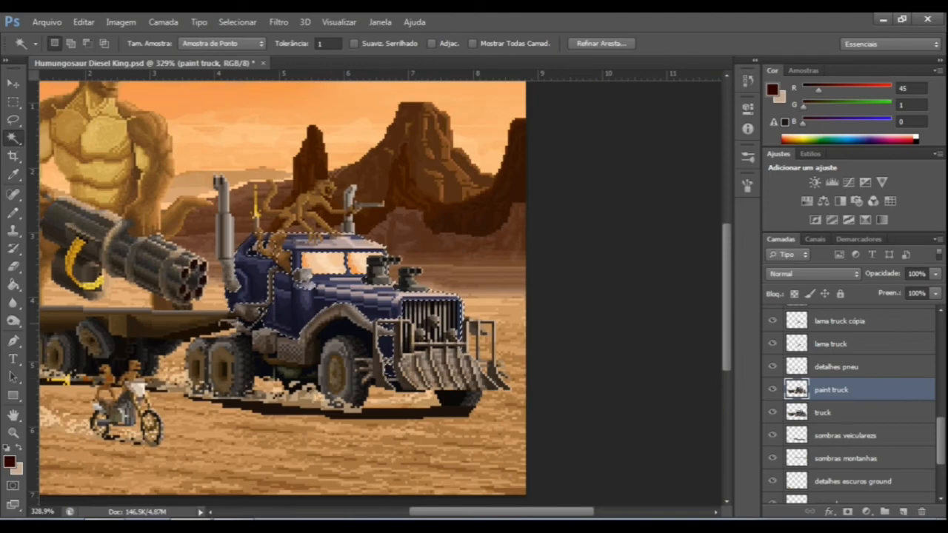
scroll(255, 296, "up", 1)
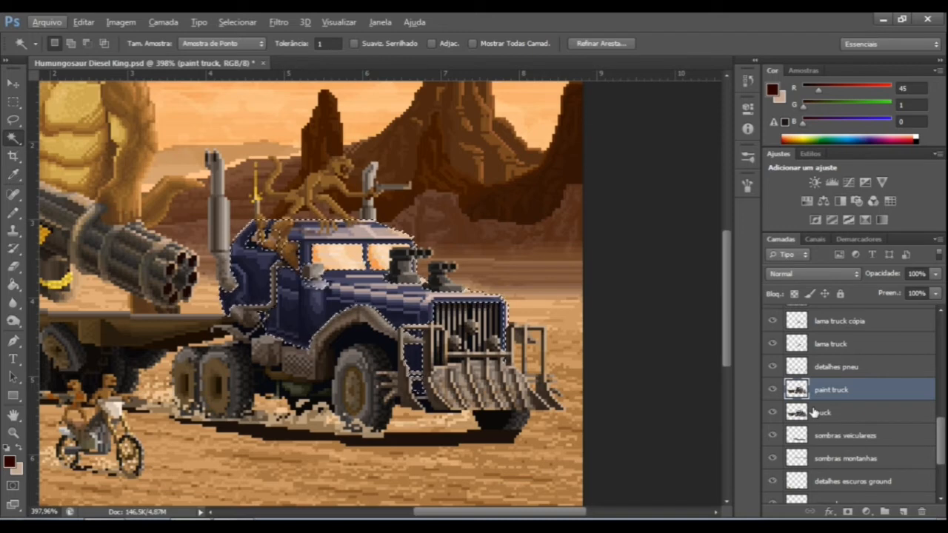
Copy the selected truck paint to a new layer and load that layer's outline as a selection.
key("ctrl+j")
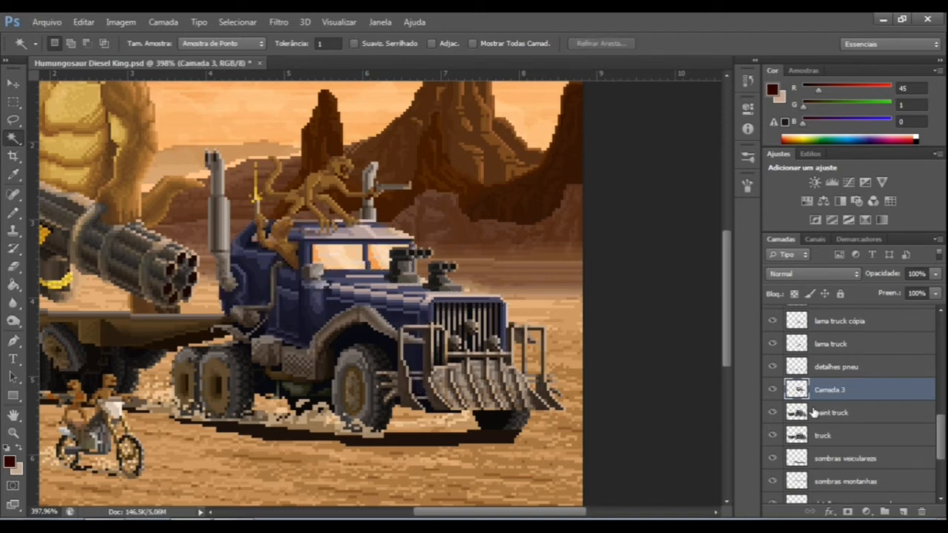
left_click(796, 392, "ctrl")
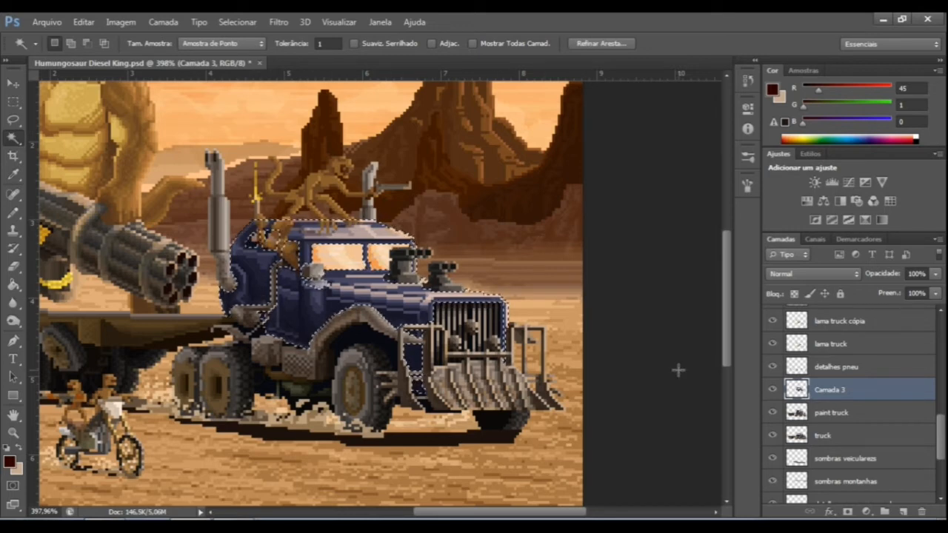
Duplicate the paint truck layer with Camada 3 hidden, then delete the duplicate and show Camada 3 again.
left_click(772, 389)
left_click(841, 413)
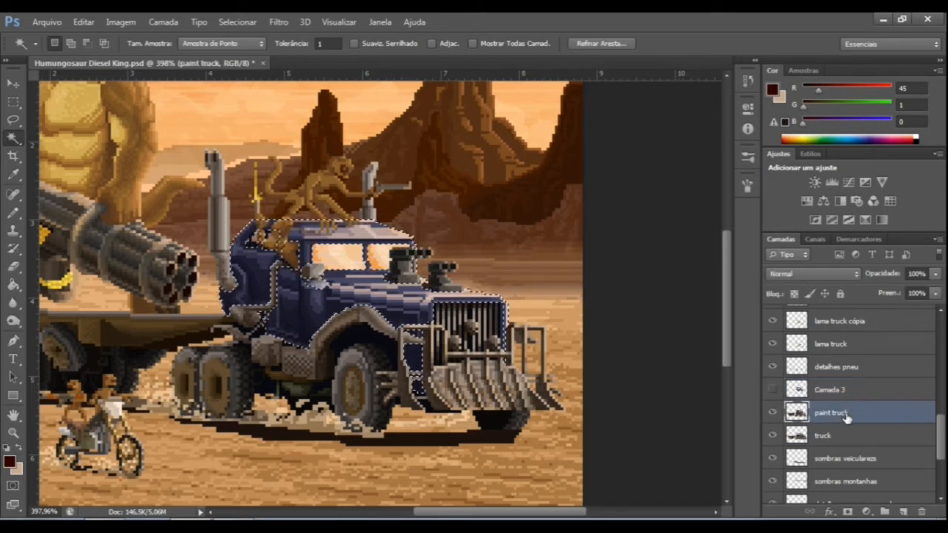
key("ctrl+j")
key("Delete")
key("l")
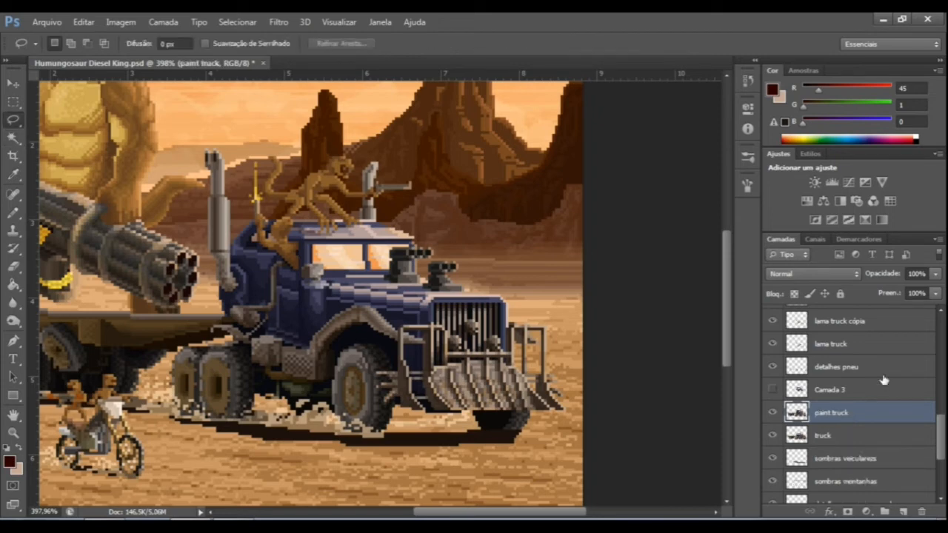
key("ctrl+j")
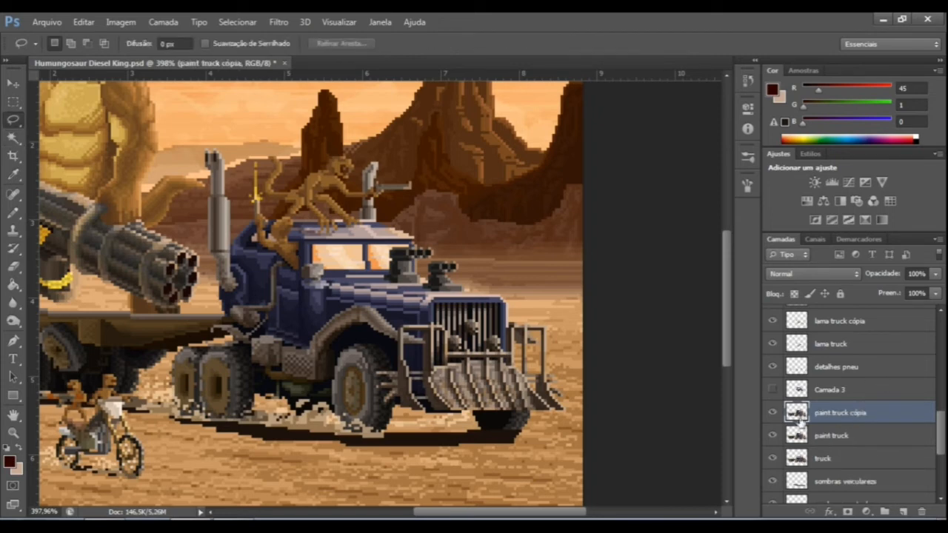
key("Delete")
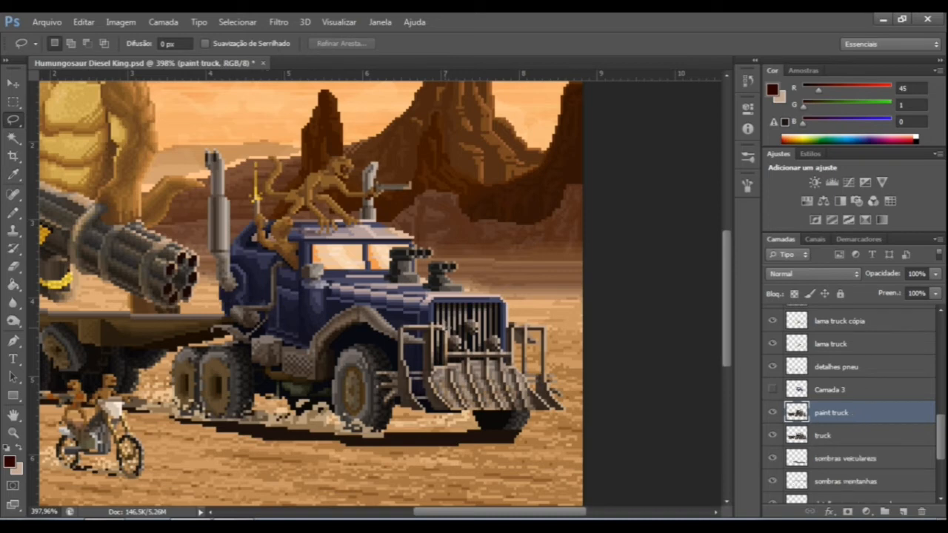
left_click(829, 390)
left_click(772, 389)
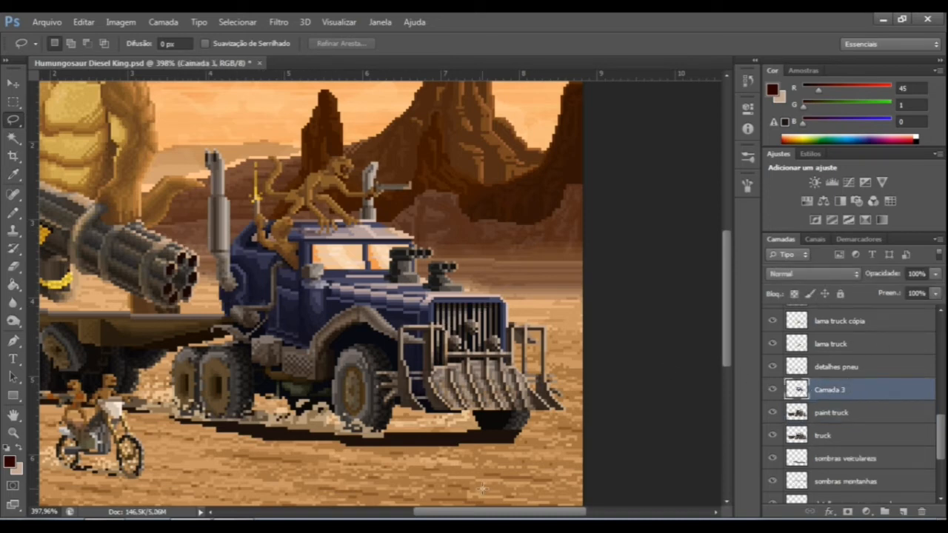
Start a Matiz/Saturação adjustment on Camada 3 and try Saturação at -70.
left_click_drag(484, 514, 466, 514)
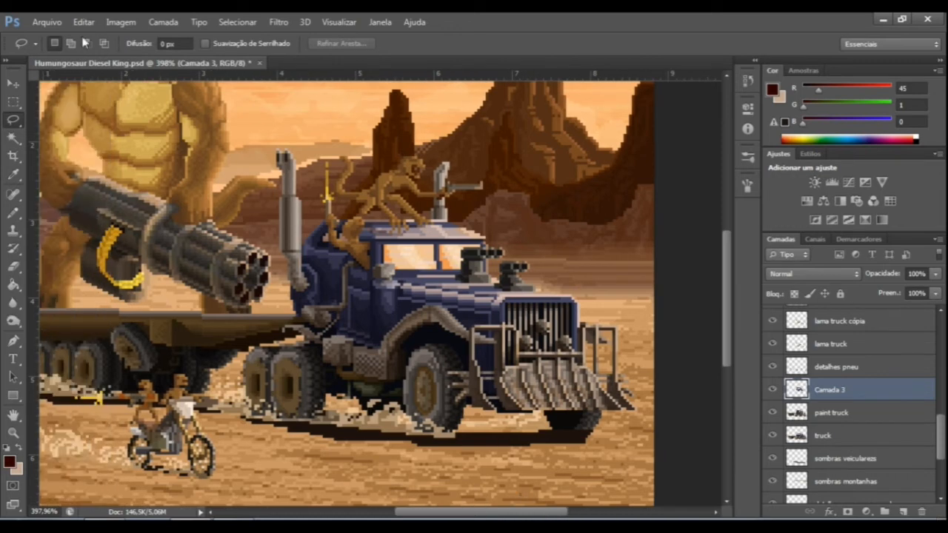
left_click(120, 22)
mouse_move(132, 58)
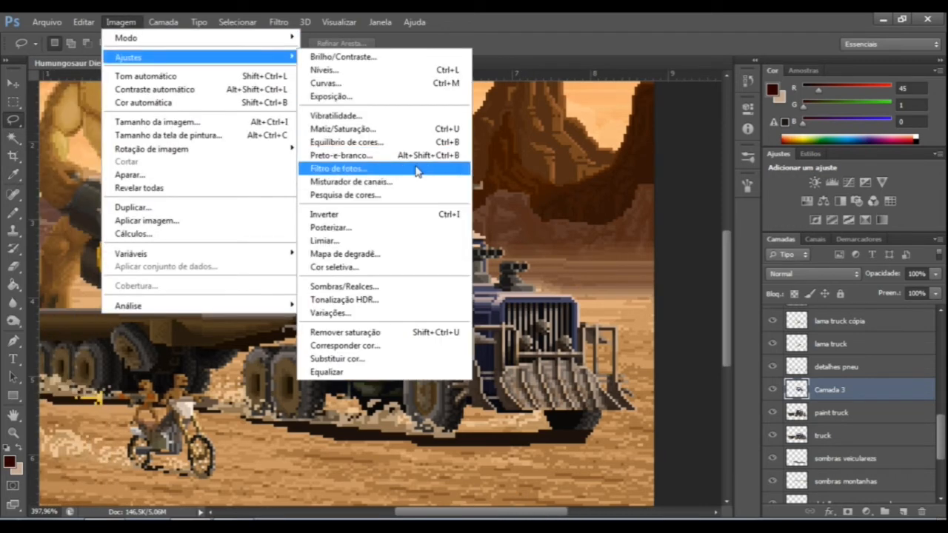
left_click(342, 129)
left_click_drag(714, 177, 669, 179)
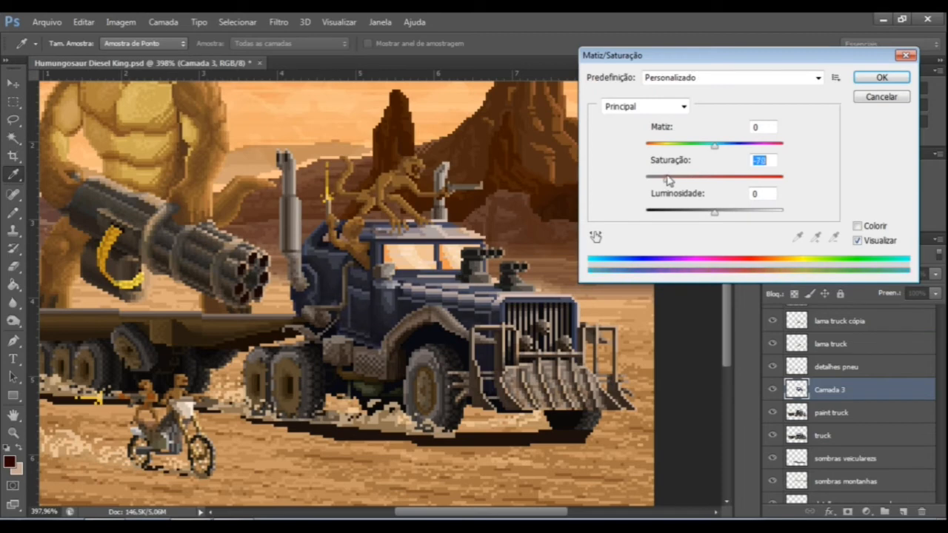
Shift Matiz below zero, raise Saturação strongly and lower Luminosidade slightly for a vivid blue truck body, and apply the adjustment.
left_click_drag(714, 211, 718, 214)
left_click_drag(709, 151, 690, 147)
left_click_drag(720, 215, 701, 211)
left_click_drag(667, 180, 744, 180)
left_click_drag(676, 146, 698, 169)
left_click_drag(702, 213, 704, 215)
mouse_move(745, 180)
left_mouse_down()
mouse_move(770, 183)
mouse_move(751, 183)
left_mouse_up()
left_click_drag(702, 213, 705, 213)
left_click_drag(696, 145, 694, 146)
left_click(865, 78)
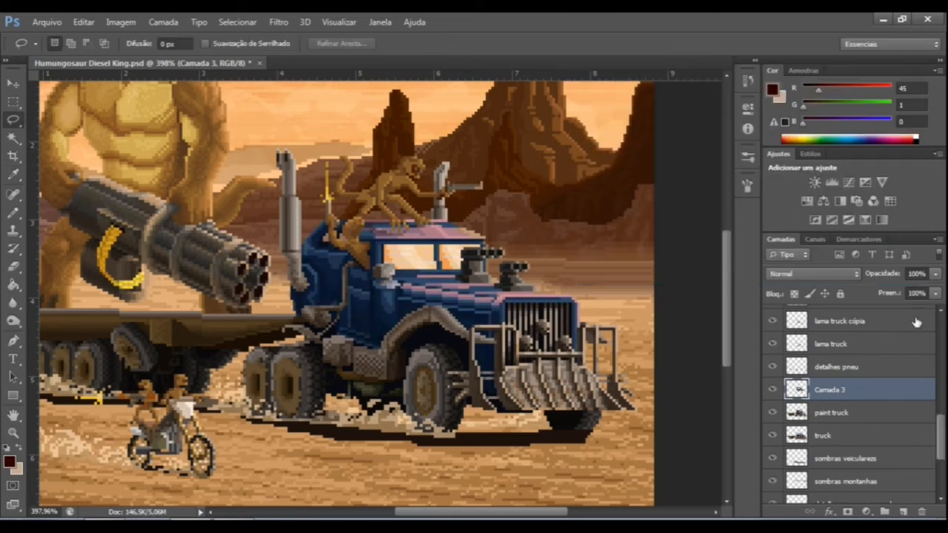
Select the paint truck layer and compare the truck with and without the recoloured Camada 3 by toggling its visibility.
left_click(829, 415)
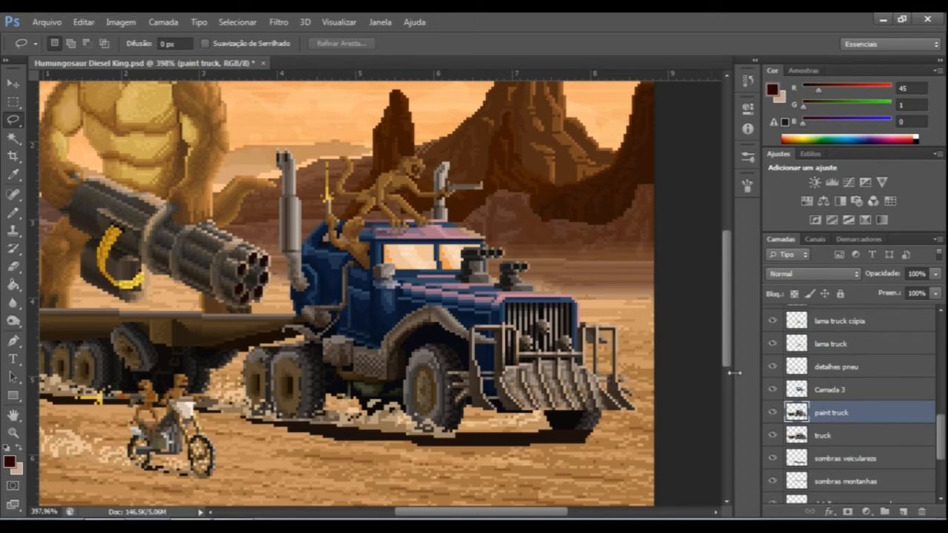
left_click(772, 390)
left_click(772, 390)
left_click(772, 390)
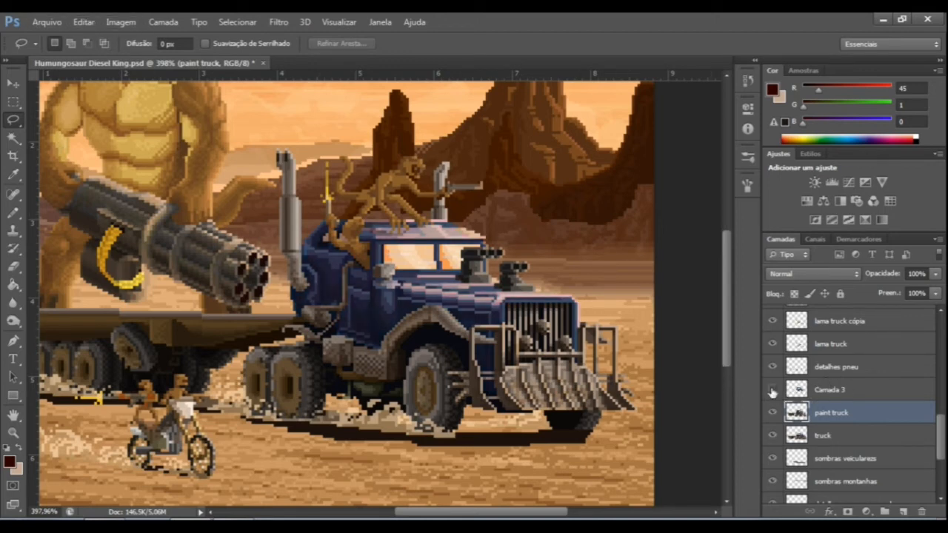
left_click(772, 391)
scroll(440, 251, "down", 10)
scroll(441, 335, "up", 4)
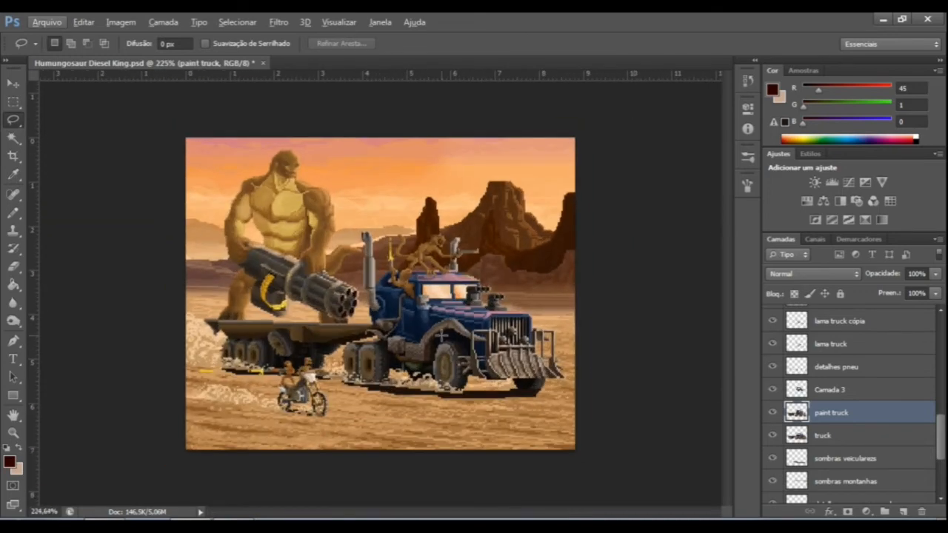
left_click(772, 412)
left_click(772, 412)
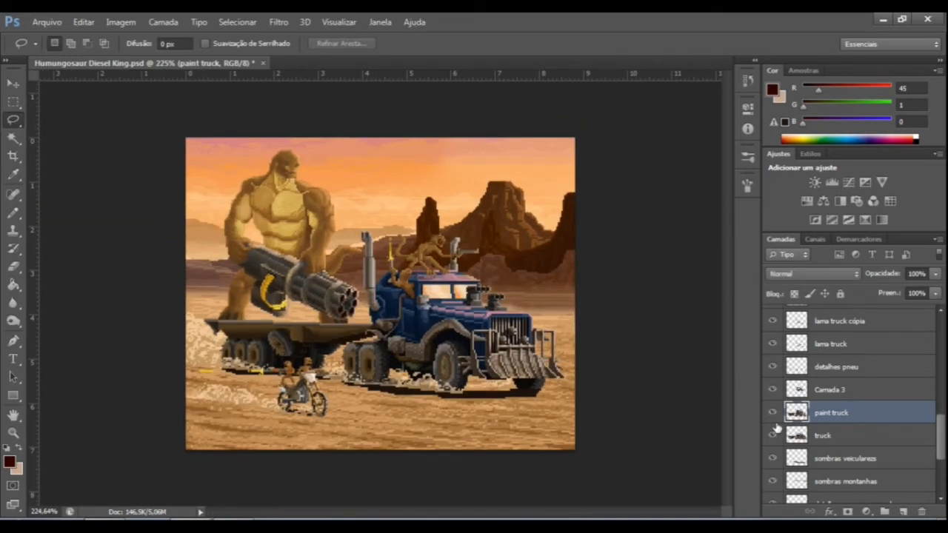
left_click(772, 393)
Start Substituir Cor on the paint truck layer, sample the windshield's orange and set Grau de Seleção to 15.
scroll(480, 348, "up", 16)
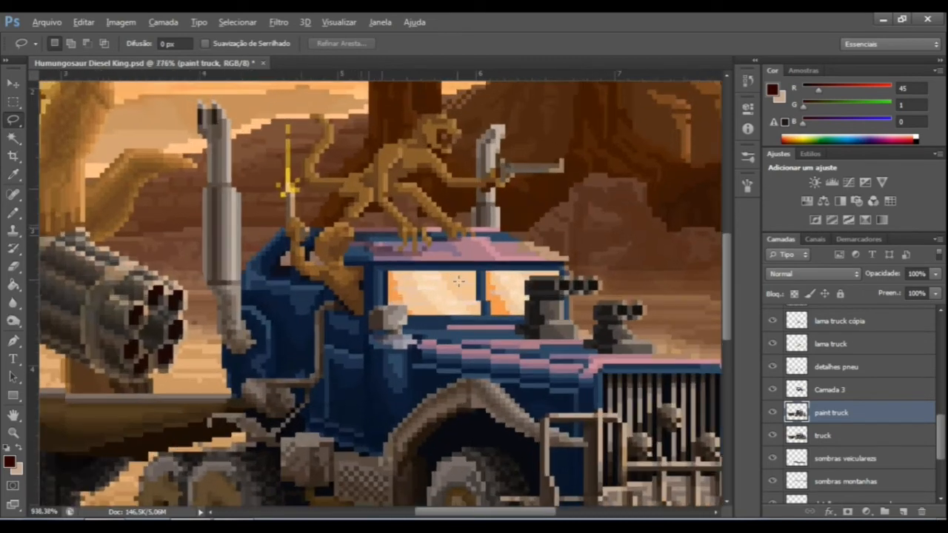
scroll(532, 337, "down", 15)
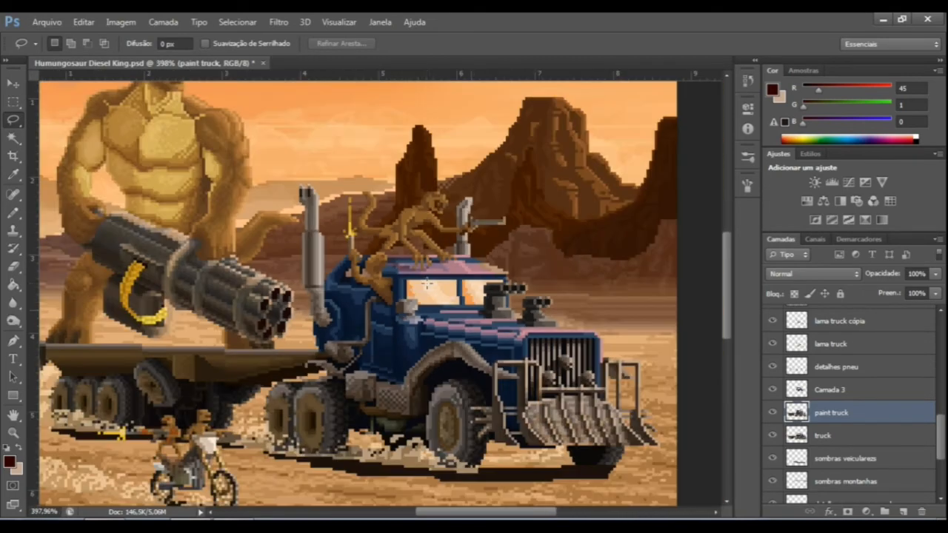
scroll(459, 315, "up", 7)
scroll(459, 315, "up", 2)
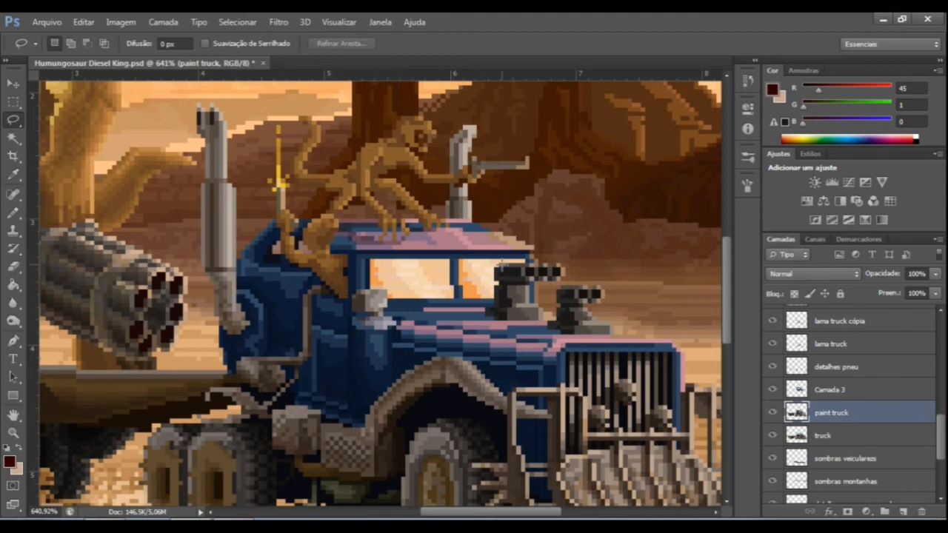
left_click(121, 21)
mouse_move(129, 57)
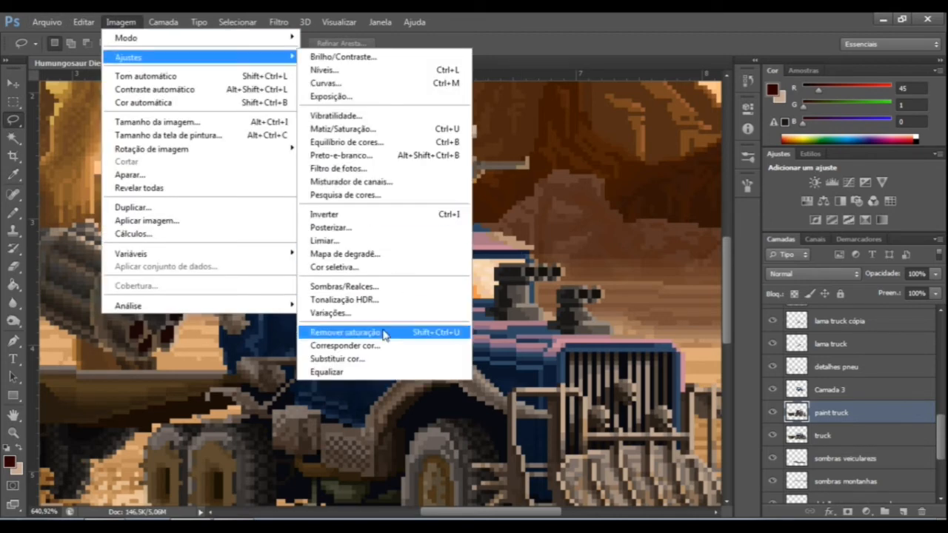
left_click(363, 358)
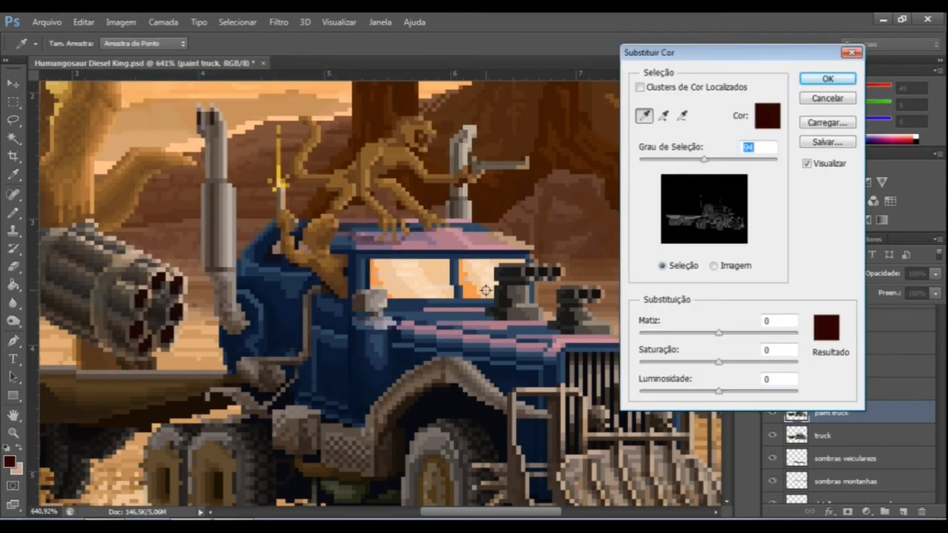
left_click(470, 293)
left_click_drag(703, 159, 649, 159)
Set the windshield's replacement colour to pink with Matiz -65, Saturação +60 and Luminosidade -2.
left_click_drag(720, 363, 770, 362)
left_click_drag(718, 333, 692, 339)
left_click_drag(739, 363, 767, 363)
mouse_move(714, 392)
left_mouse_down()
mouse_move(733, 392)
mouse_move(704, 402)
left_mouse_up()
left_click_drag(718, 402, 720, 400)
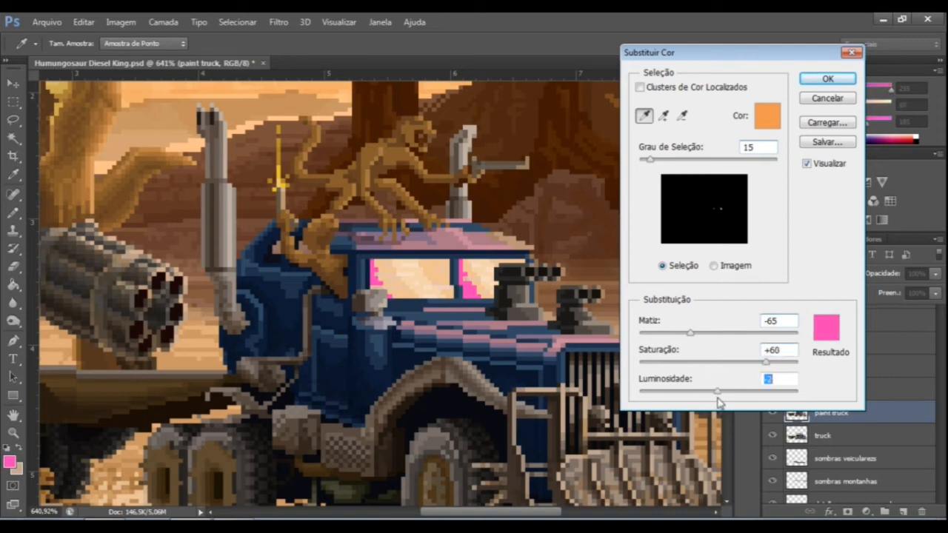
Widen Grau de Seleção to 152, apply the colour replacement and view the whole scene.
left_click_drag(650, 160, 742, 175)
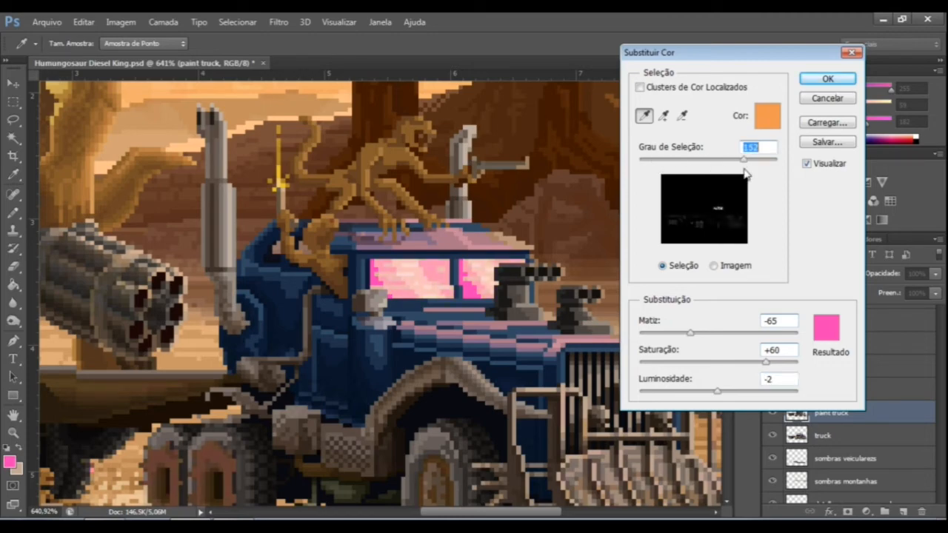
left_click(828, 79)
key("l")
key("ctrl+0")
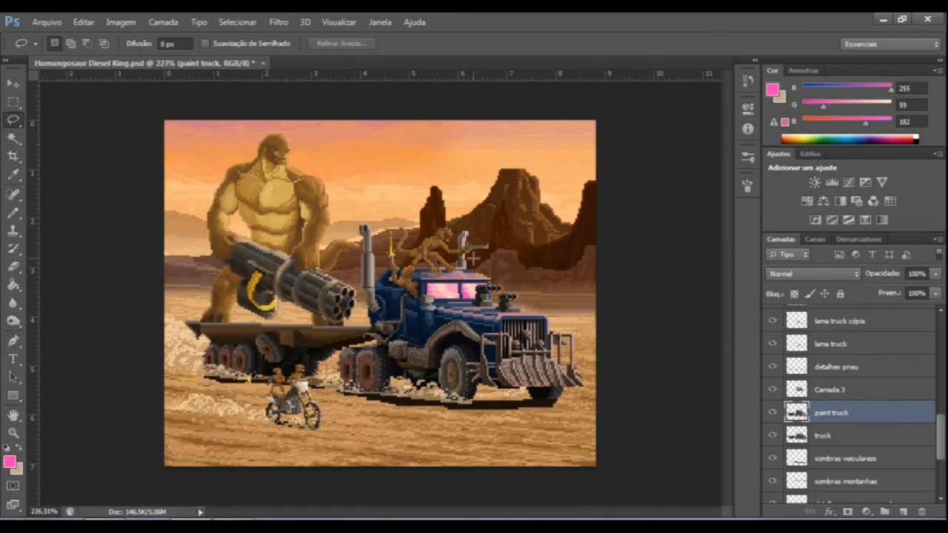
Compare the truck's recoloured body and windows by toggling the visibility of Camada 3 and paint truck.
scroll(433, 315, "up", 3)
left_click(772, 390)
left_click(772, 412)
left_click(772, 412)
left_click(772, 389)
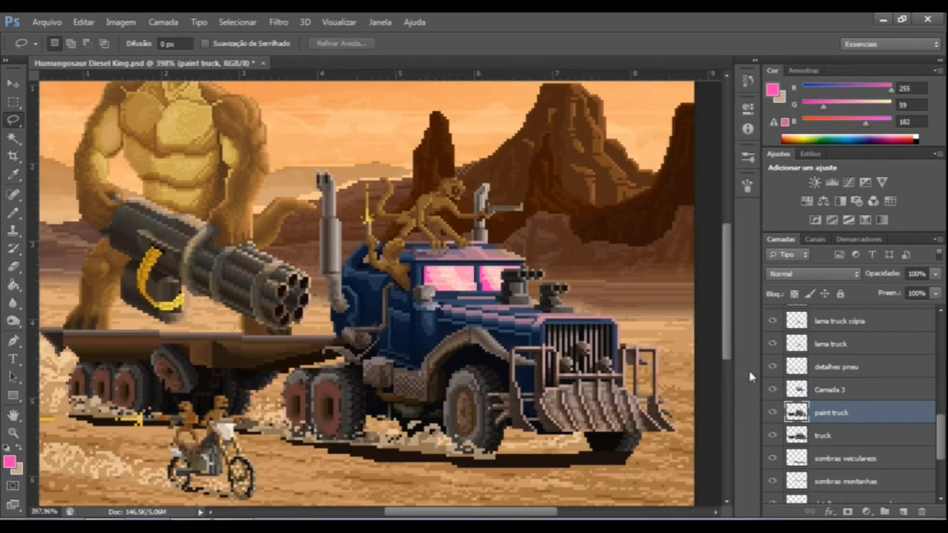
scroll(523, 320, "down", 2)
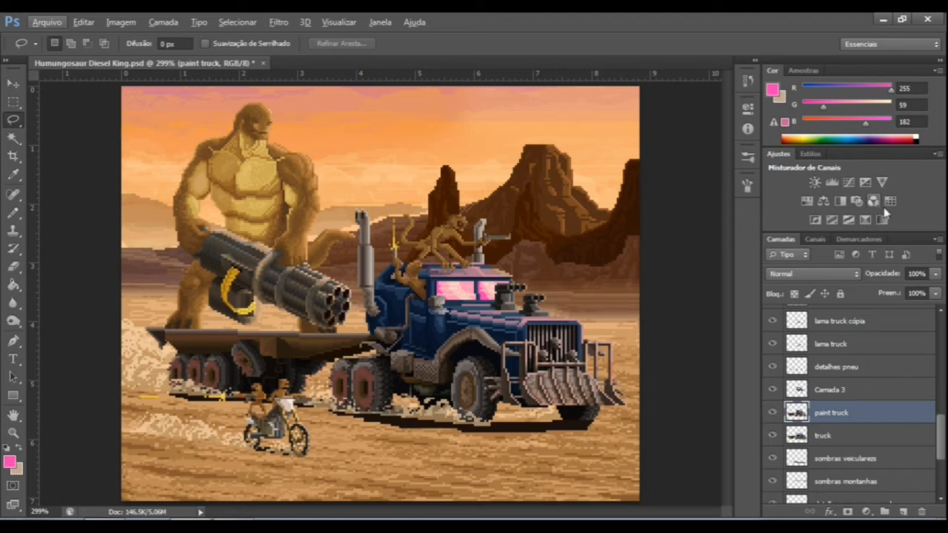
Add an Equilíbrio de Cores adjustment layer and place it directly above Matiz/Saturação 1.
left_click(822, 204)
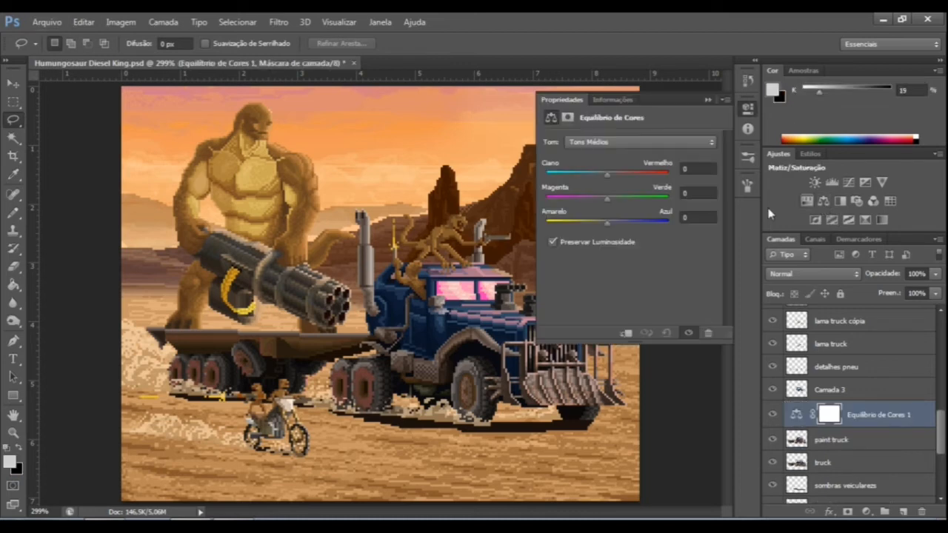
scroll(891, 415, "up", 10)
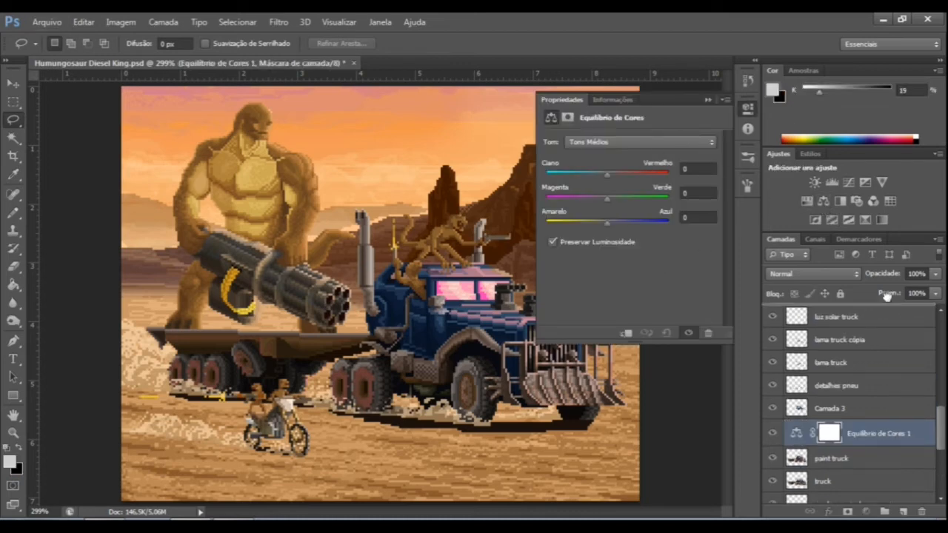
left_click_drag(883, 283, 865, 333)
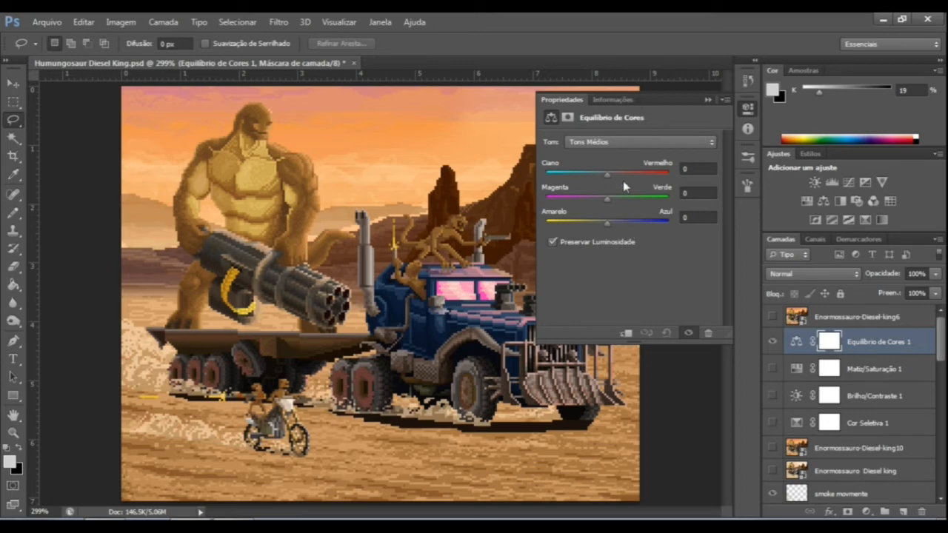
Try Tons Médios with Ciano/Vermelho at +45, look through Sombras and Realces, and reset the midtone value to 0.
left_click_drag(607, 175, 634, 177)
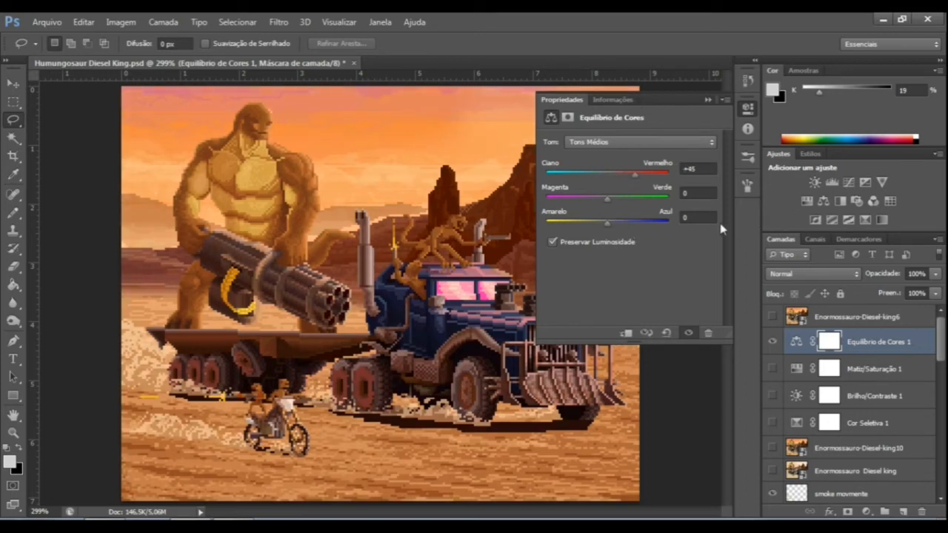
left_click(613, 143)
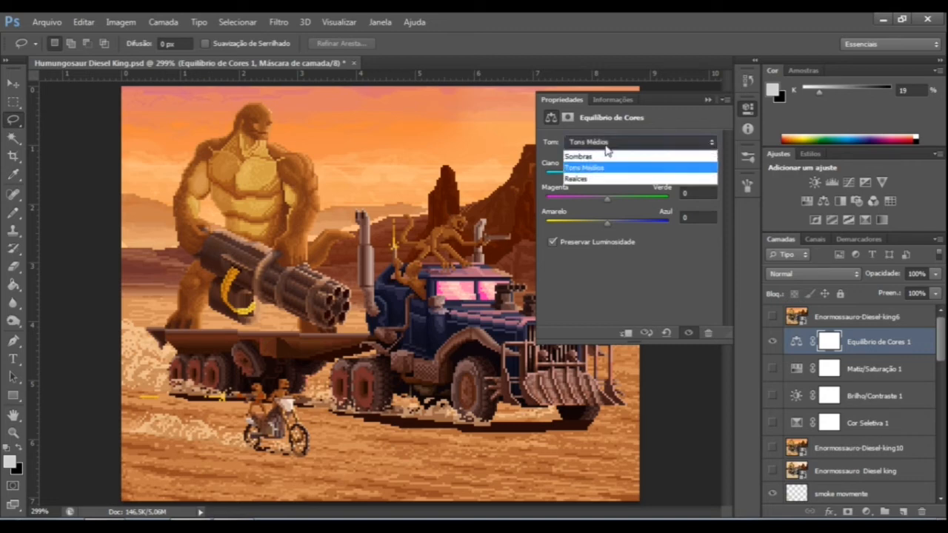
left_click(619, 271)
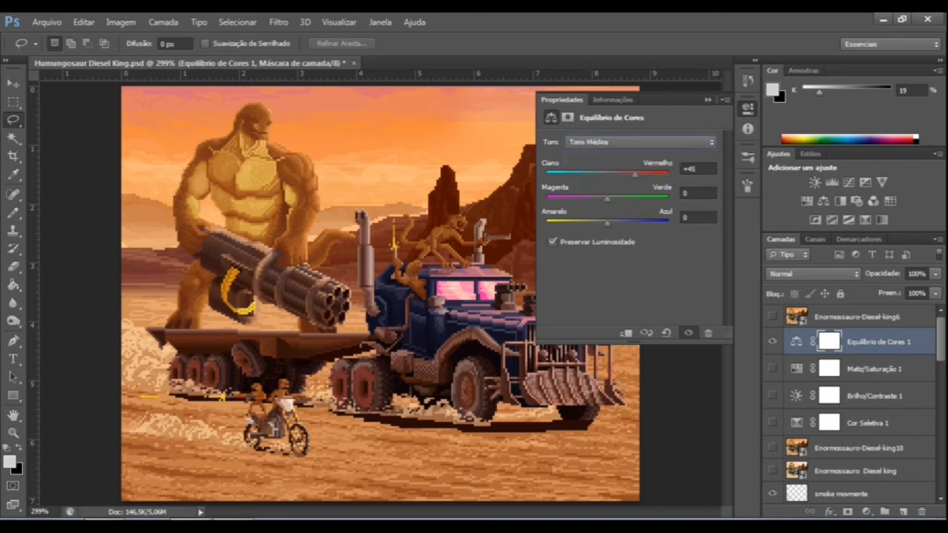
left_click(615, 147)
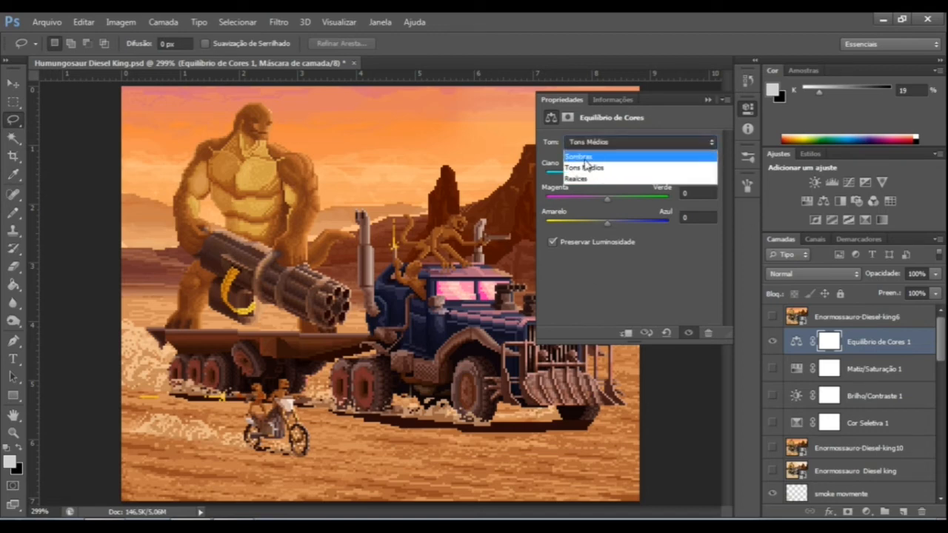
left_click(582, 157)
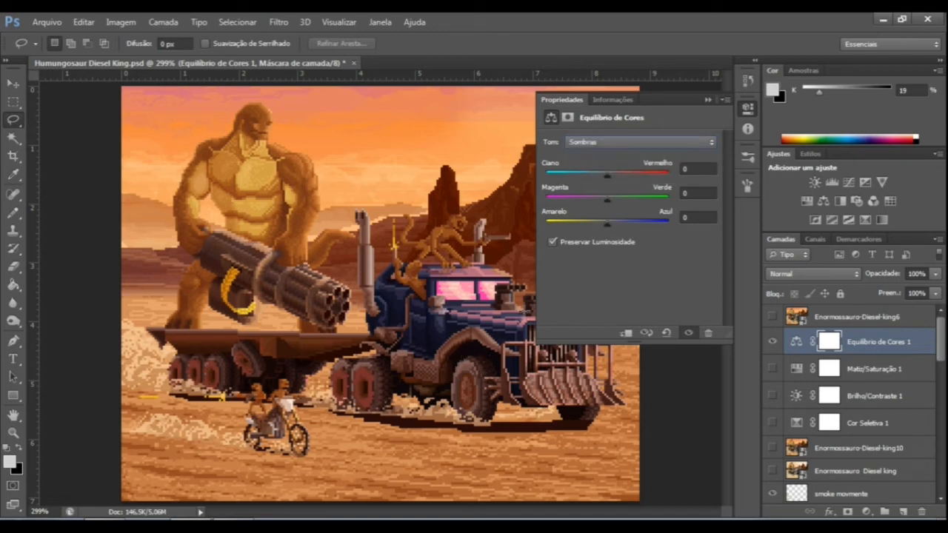
left_click(604, 145)
left_click(606, 180)
left_click(615, 142)
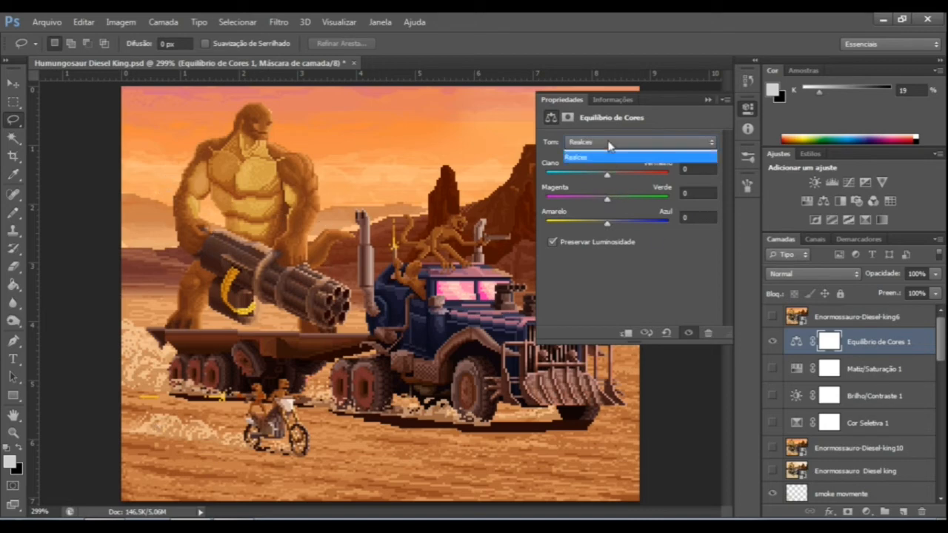
left_click(629, 169)
mouse_move(634, 178)
left_mouse_down()
mouse_move(619, 179)
mouse_move(629, 184)
left_mouse_up()
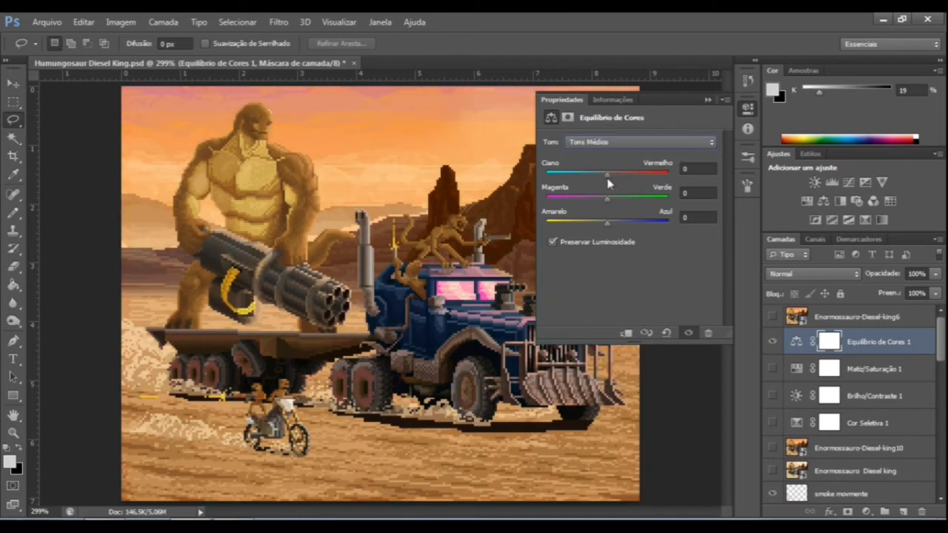
Try shifting Realces toward red with Ciano/Vermelho at +43.
left_click(603, 142)
left_click(607, 182)
left_click_drag(607, 175, 634, 186)
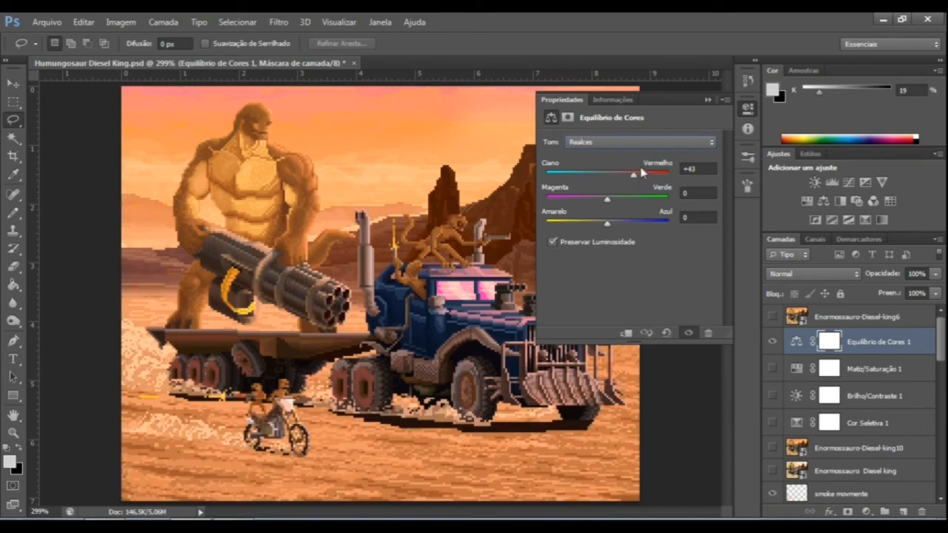
Set Ciano/Vermelho to +35 for Tons Médios in the Equilíbrio de Cores adjustment.
left_click(629, 142)
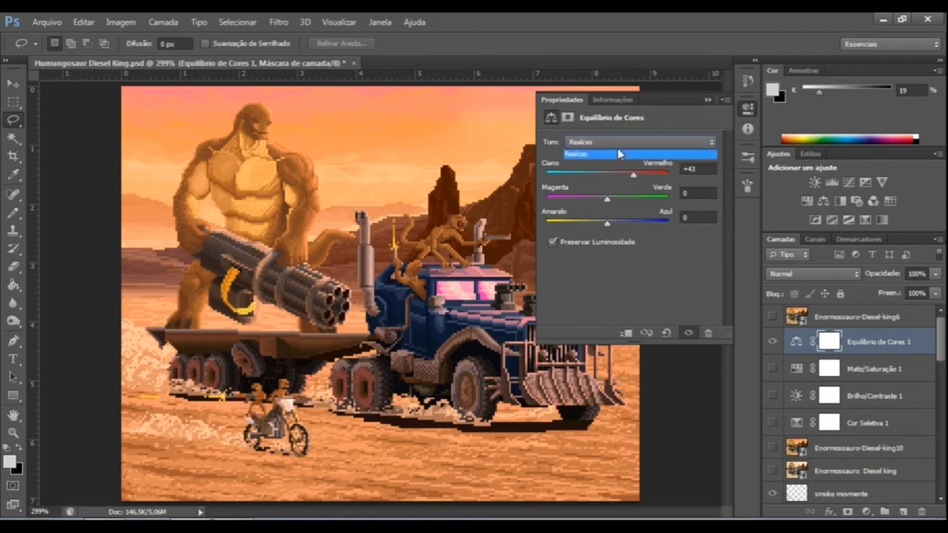
left_click(607, 169)
left_click_drag(611, 178, 631, 181)
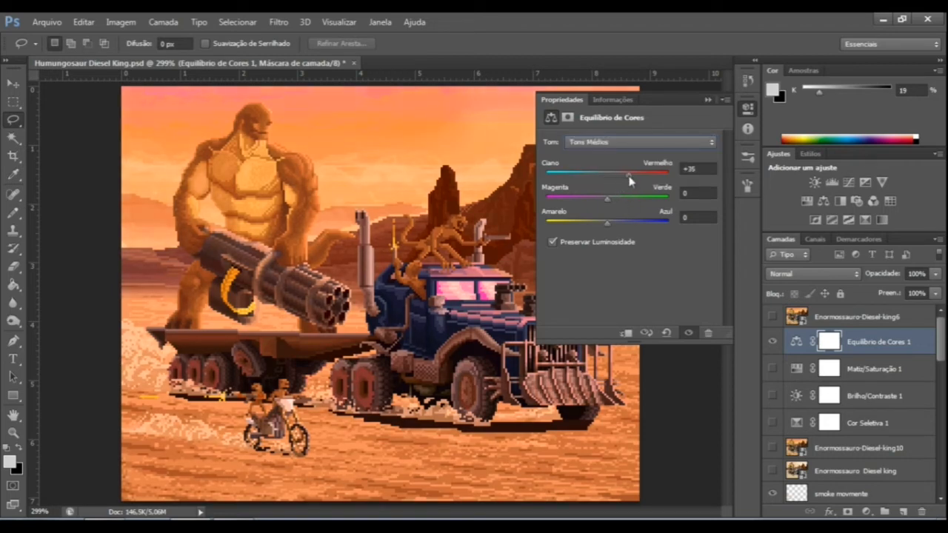
Set Ciano/Vermelho to +11 for Realces and shift Amarelo/Azul slightly toward blue.
left_click(614, 142)
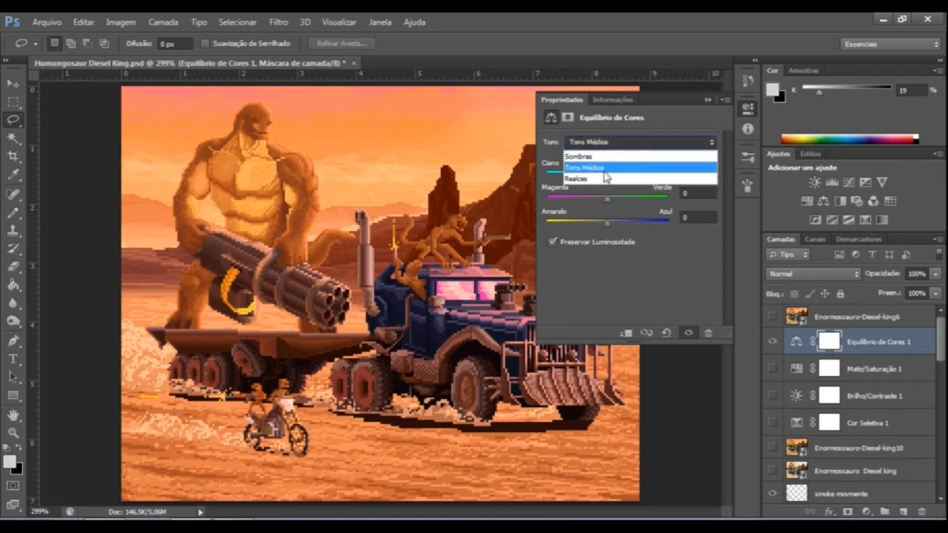
left_click(596, 181)
left_click_drag(634, 175, 616, 177)
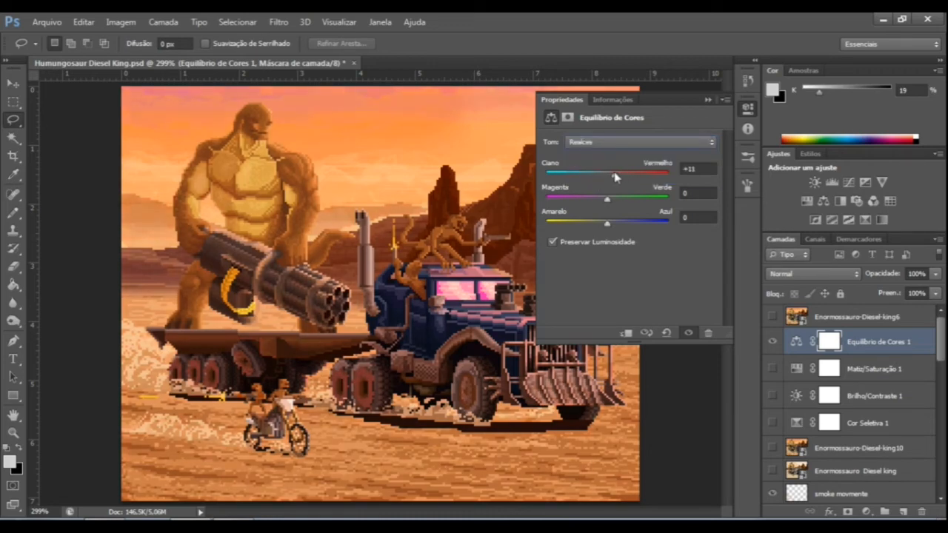
mouse_move(608, 222)
left_mouse_down()
mouse_move(604, 200)
mouse_move(618, 228)
left_mouse_up()
Adjust the colour balance of Sombras to give the scene purplish shadows, return to Tons Médios and close the adjustment's settings.
left_click(609, 142)
left_click(588, 157)
left_click_drag(607, 178, 607, 210)
left_click(616, 143)
left_click(613, 167)
left_click(707, 100)
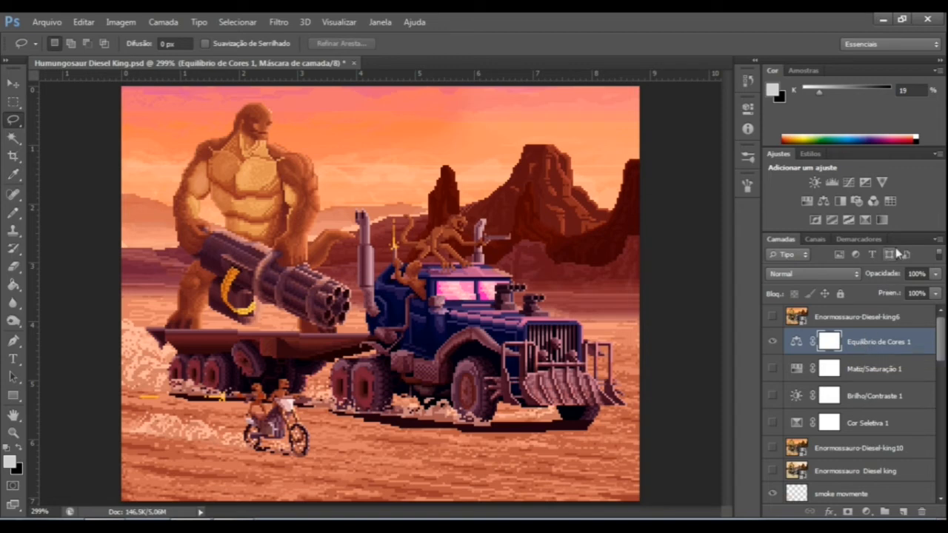
Add a Vibratilidade adjustment layer above Equilíbrio de Cores 1 and set Vibratilidade to -12.
left_click(882, 182)
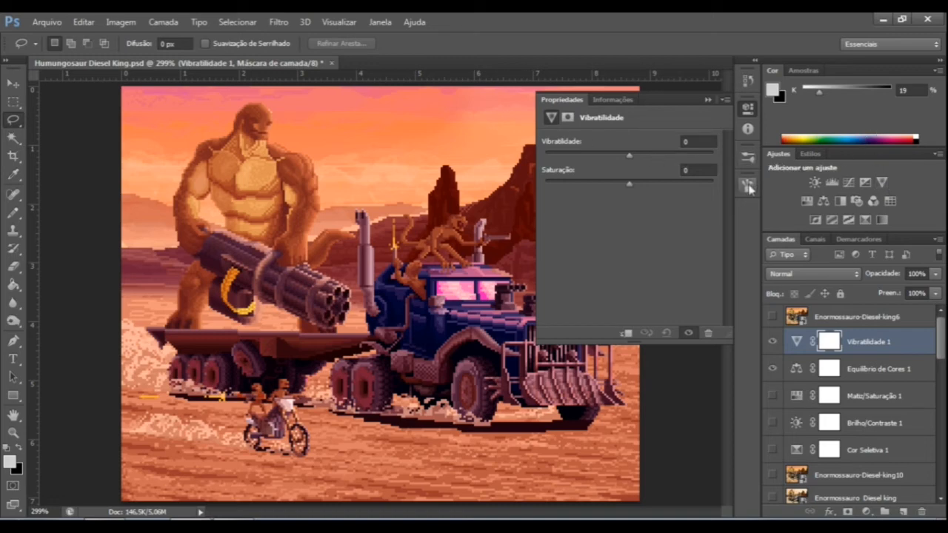
left_click_drag(626, 155, 619, 155)
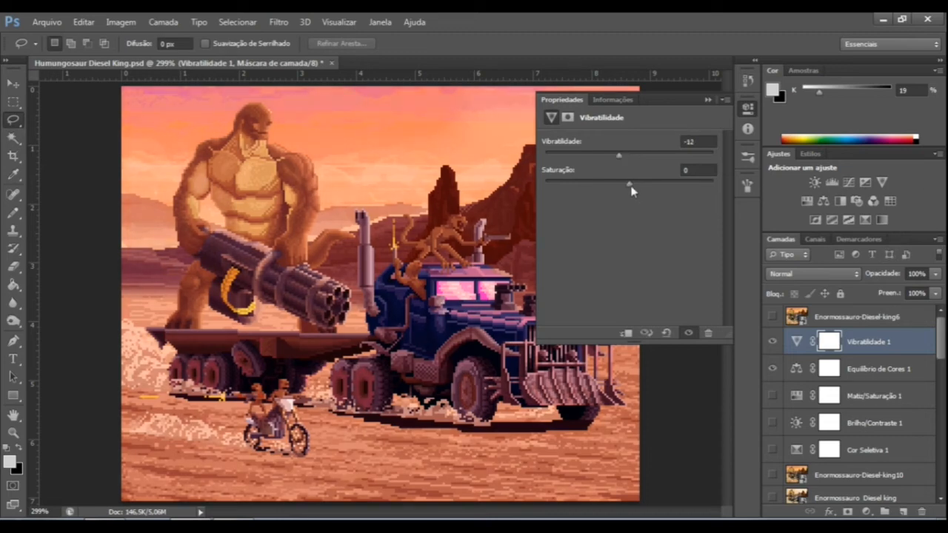
left_click(708, 99)
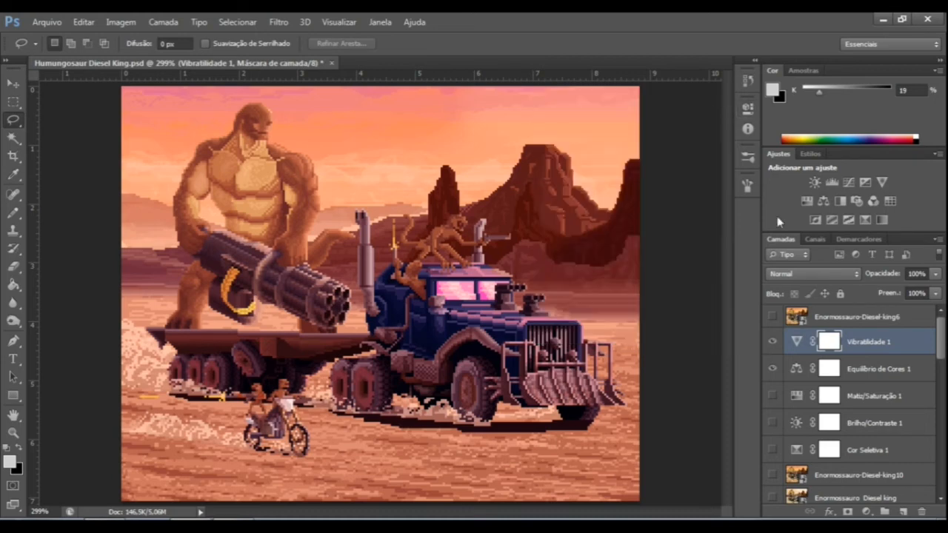
Compare the scene with and without Vibratilidade 1 by toggling its visibility.
left_click(767, 347)
left_click(768, 347)
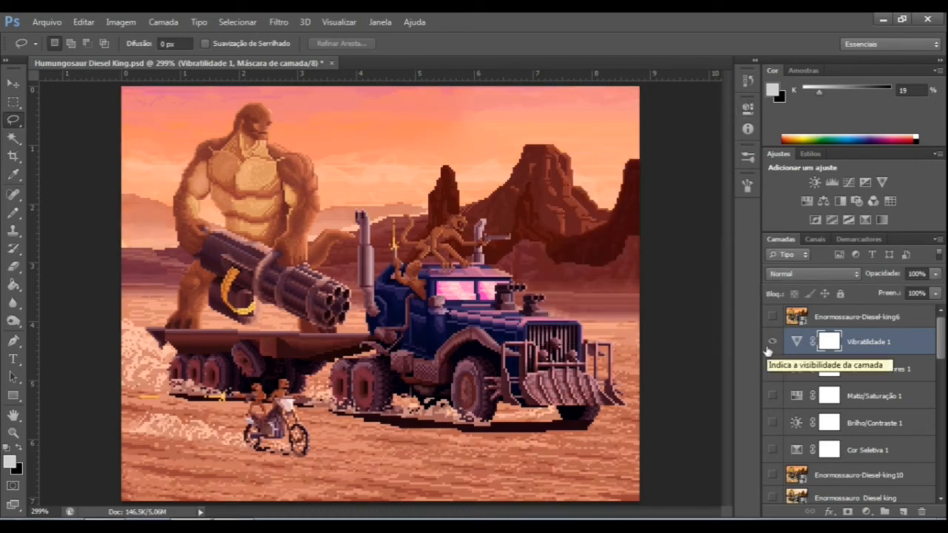
left_click(767, 349)
left_click(768, 351)
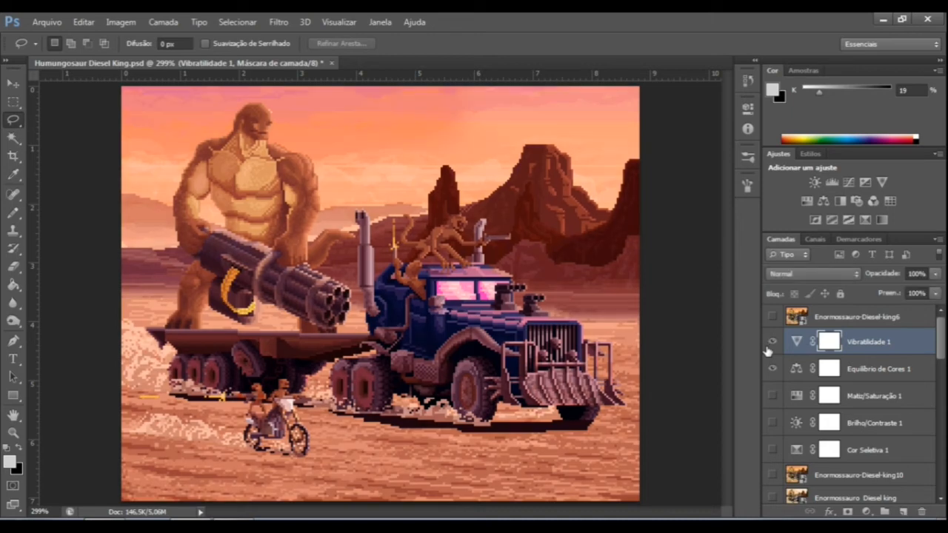
left_click(796, 341)
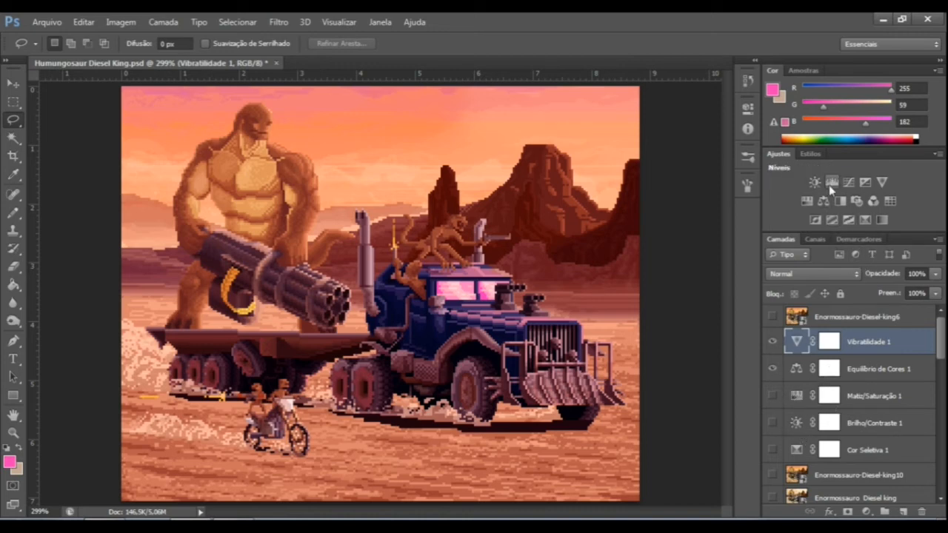
Show Brilho/Contraste 1, try Brilho -5 with Contraste 17, -20 and -7, and hide the layer again.
double_click(798, 422)
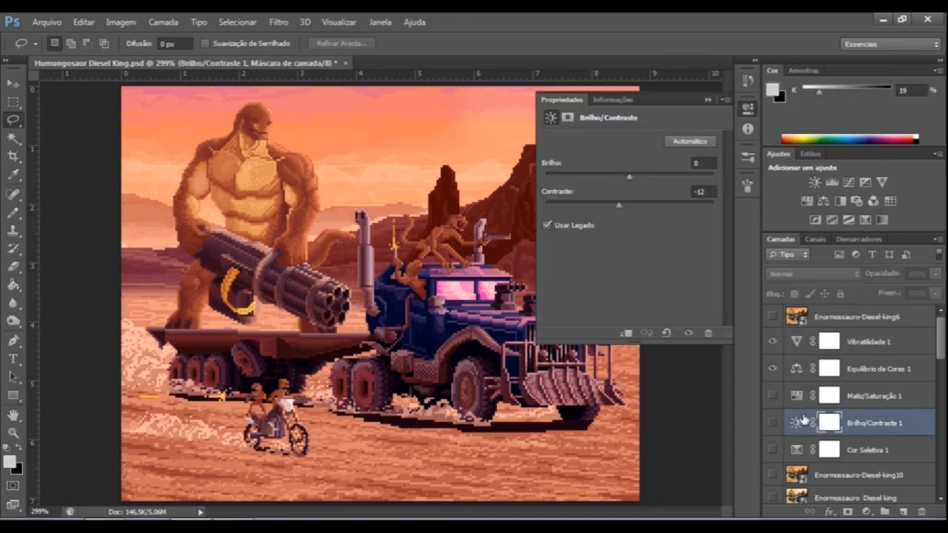
left_click(772, 423)
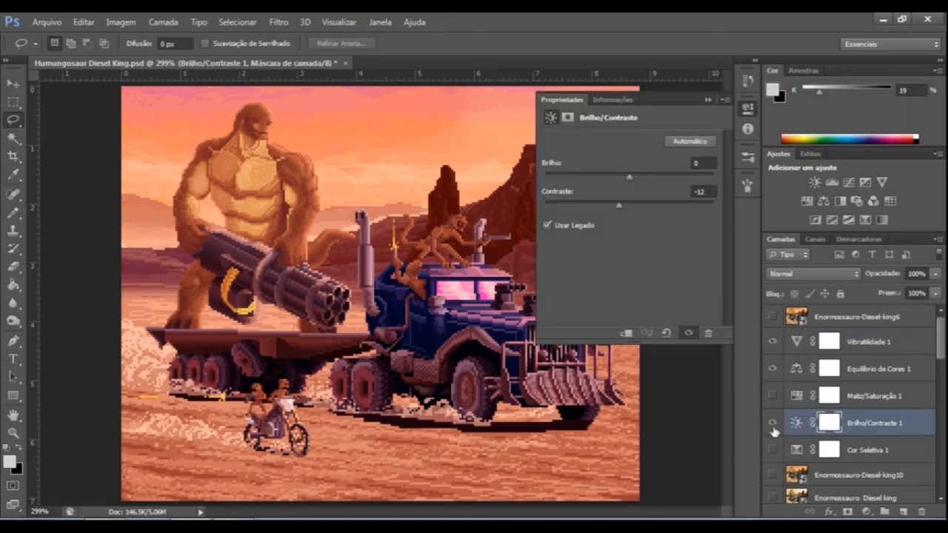
left_click_drag(618, 207, 629, 212)
left_click_drag(633, 175, 644, 209)
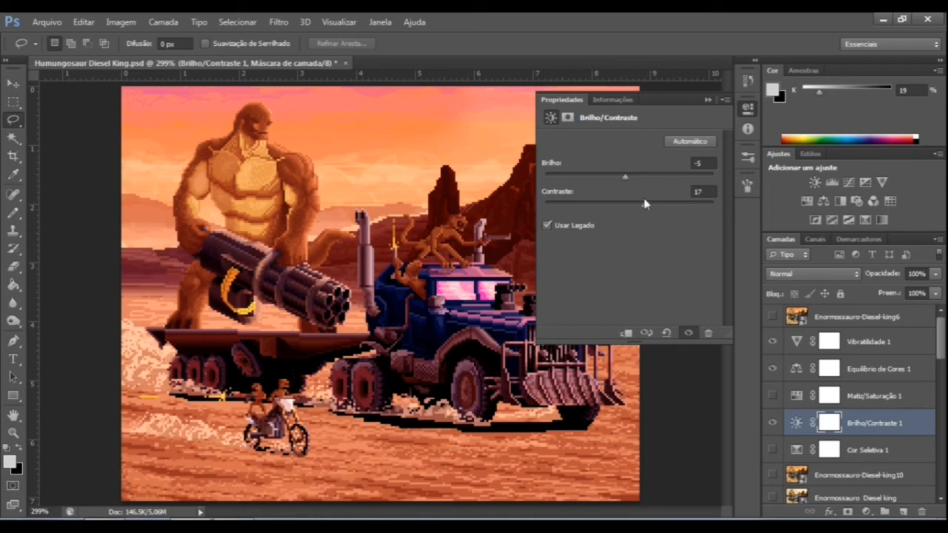
left_click_drag(637, 210, 613, 207)
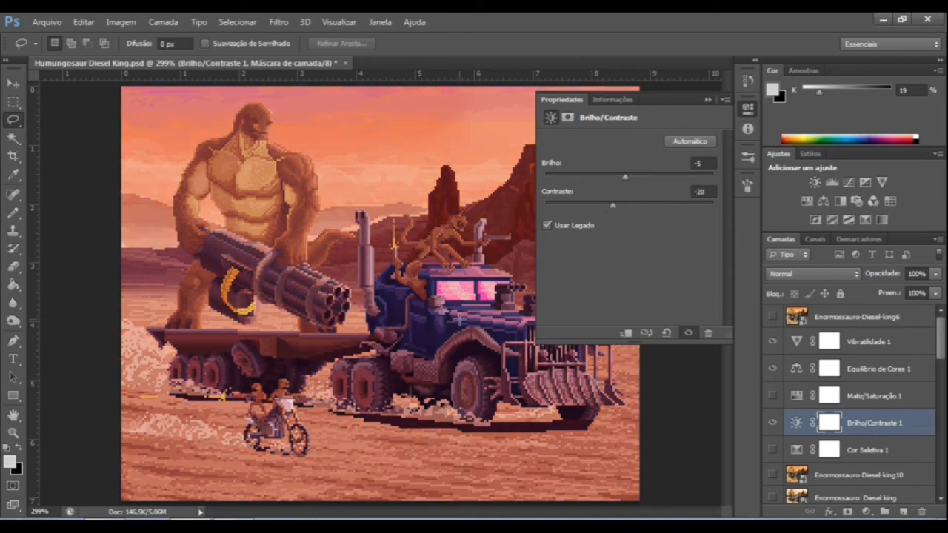
left_click(622, 210)
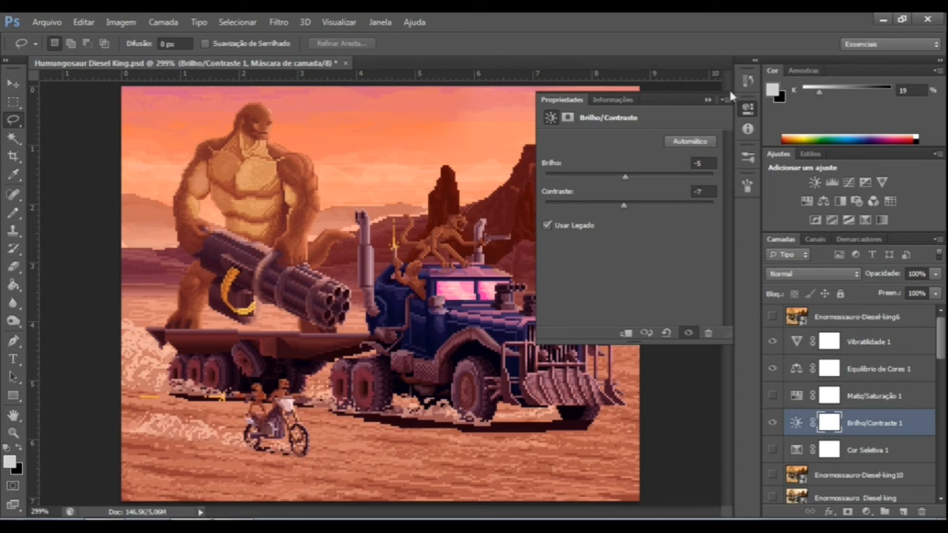
left_click(708, 99)
left_click(772, 422)
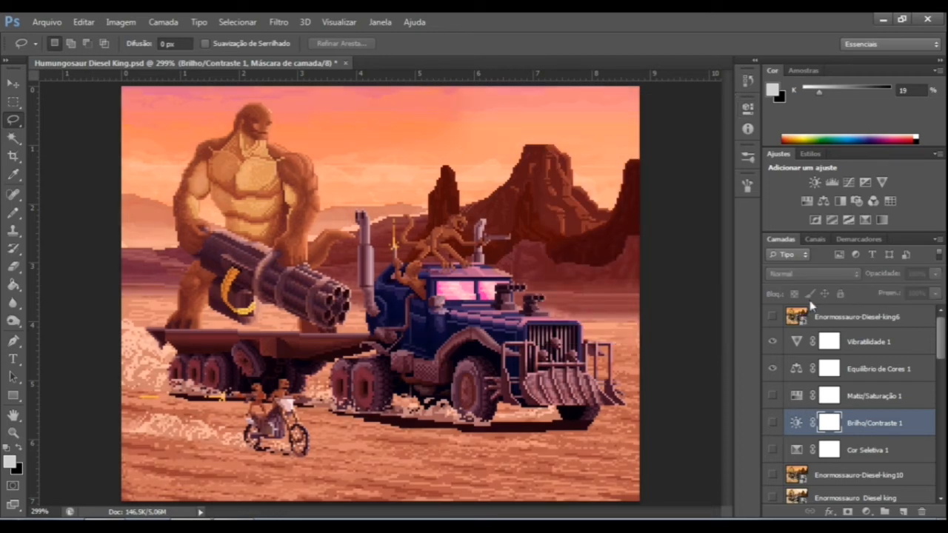
Add a Níveis adjustment layer above Brilho/Contraste 1 and start adjusting its midtone input level.
left_click(831, 182)
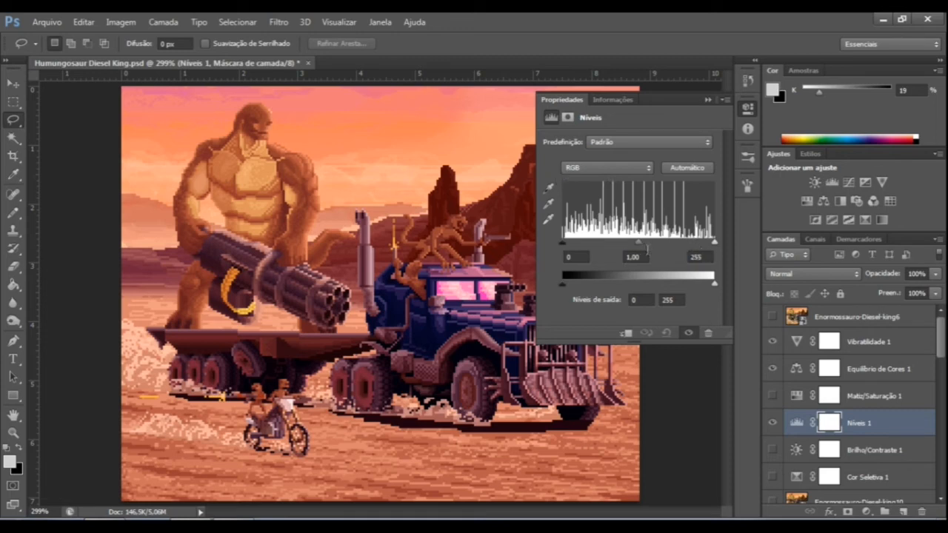
left_click(638, 242)
left_click(773, 93)
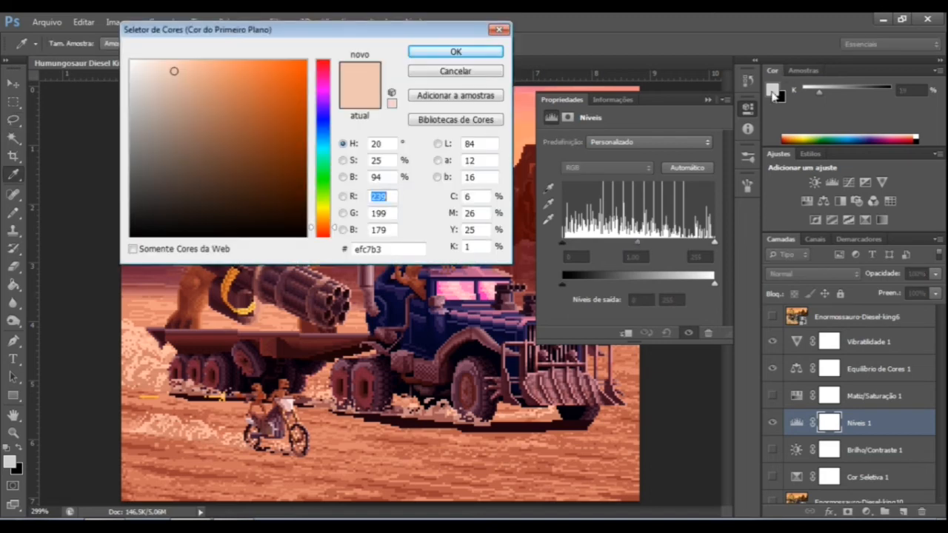
left_click(140, 139)
mouse_move(140, 138)
left_mouse_down()
mouse_move(127, 148)
mouse_move(123, 136)
mouse_move(131, 64)
mouse_move(142, 63)
mouse_move(131, 62)
mouse_move(118, 248)
mouse_move(123, 148)
mouse_move(131, 146)
left_mouse_up()
mouse_move(134, 67)
left_mouse_down()
mouse_move(126, 151)
mouse_move(112, 72)
mouse_move(129, 60)
left_mouse_up()
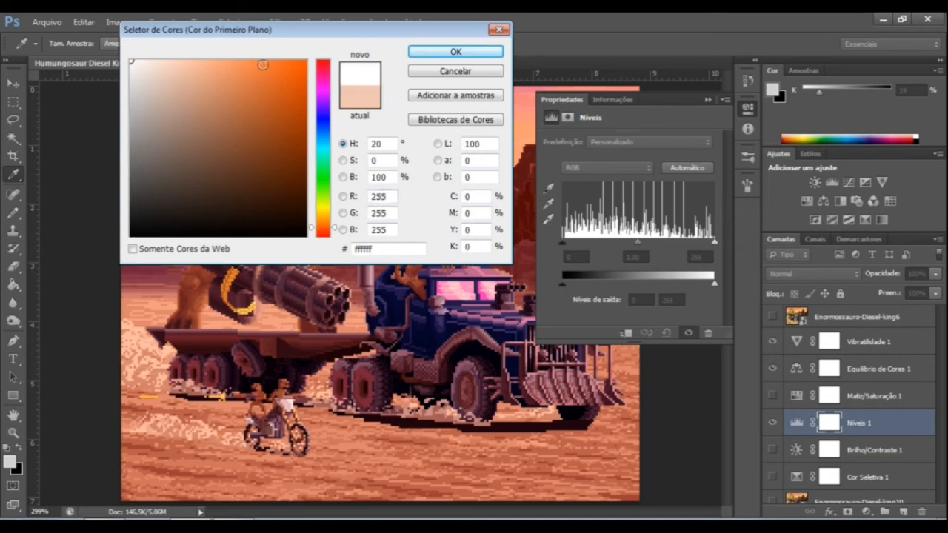
left_click(468, 72)
Darken the scene by setting the Níveis midtone input to 0.79.
mouse_move(638, 243)
left_mouse_down()
mouse_move(617, 242)
mouse_move(652, 255)
mouse_move(641, 256)
left_mouse_up()
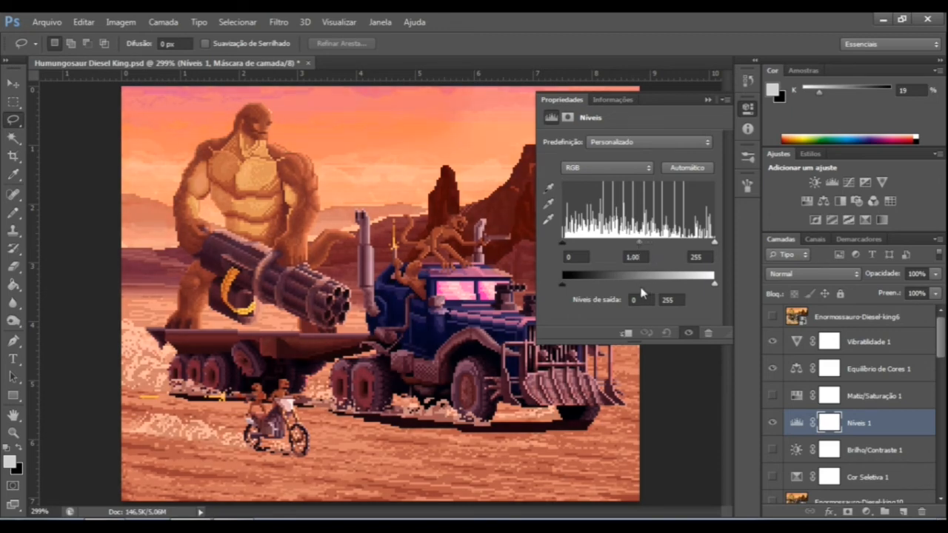
left_click_drag(640, 243, 650, 245)
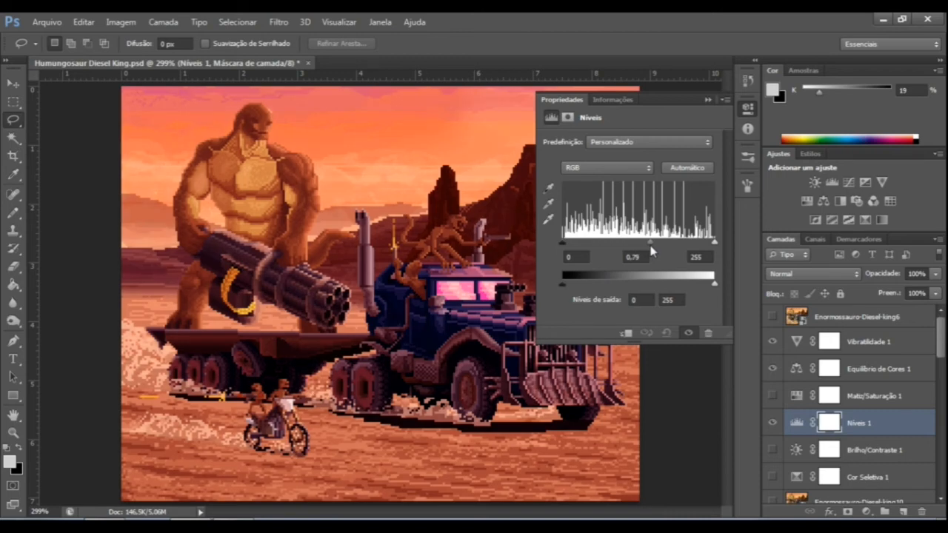
Undo the Níveis midtone change, try input levels of 8 and 223, and restore them to 0 and 255.
key("ctrl+z")
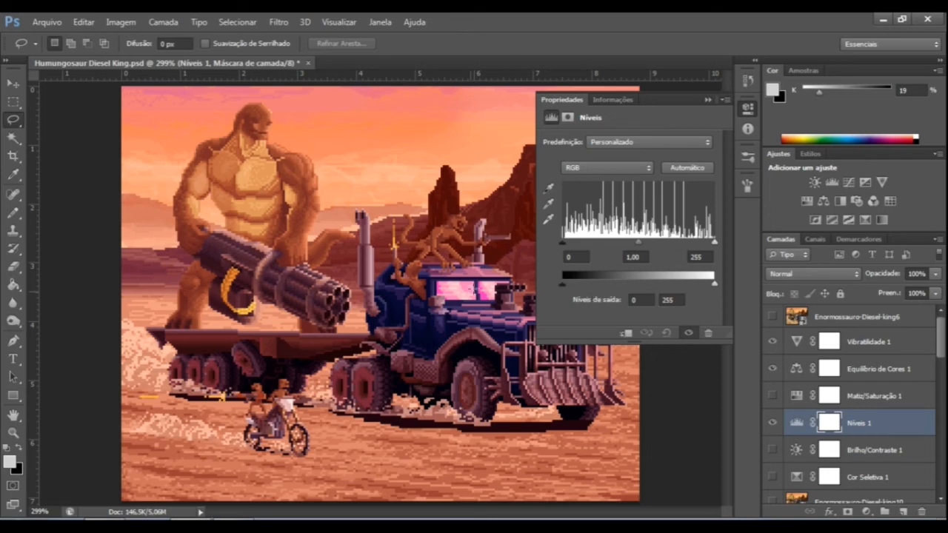
left_click_drag(562, 243, 571, 250)
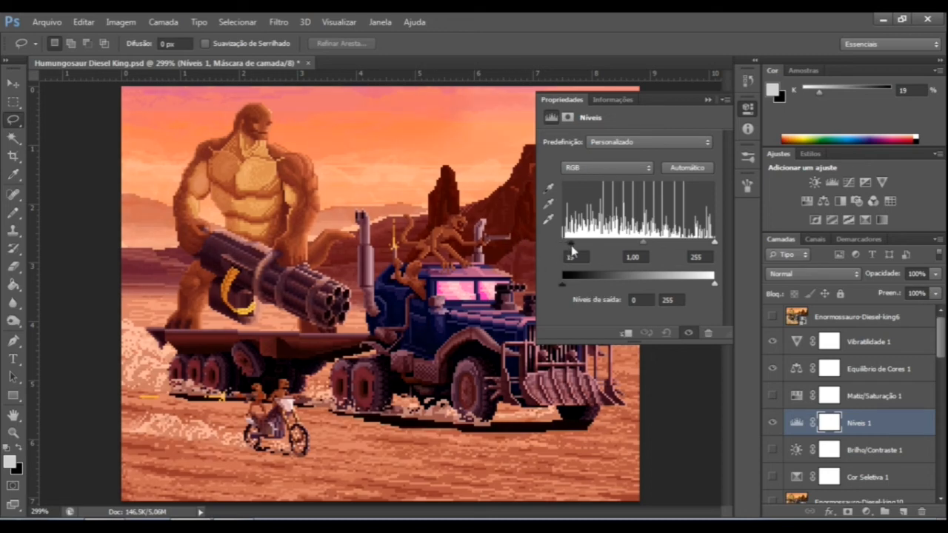
left_click_drag(715, 243, 696, 247)
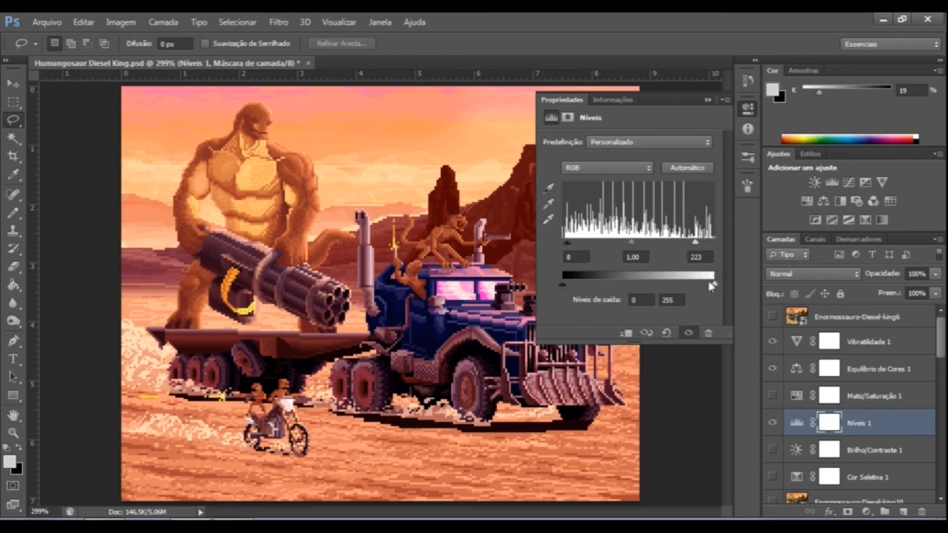
left_click_drag(567, 244, 562, 244)
left_click_drag(696, 243, 715, 243)
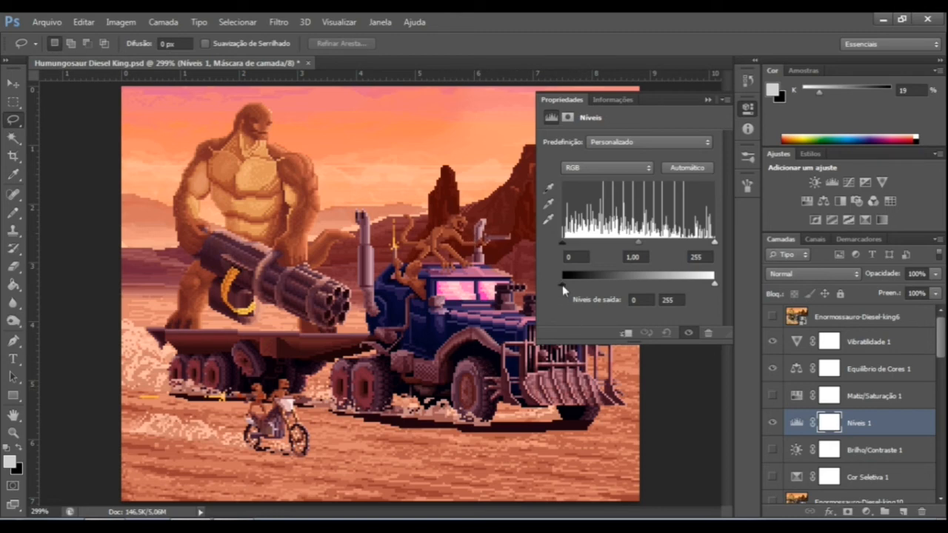
Raise the Níveis 1 output black level to 9 and compare the scene with and without the layer.
left_click_drag(559, 284, 567, 288)
mouse_move(713, 283)
left_mouse_down()
mouse_move(693, 288)
mouse_move(713, 286)
left_mouse_up()
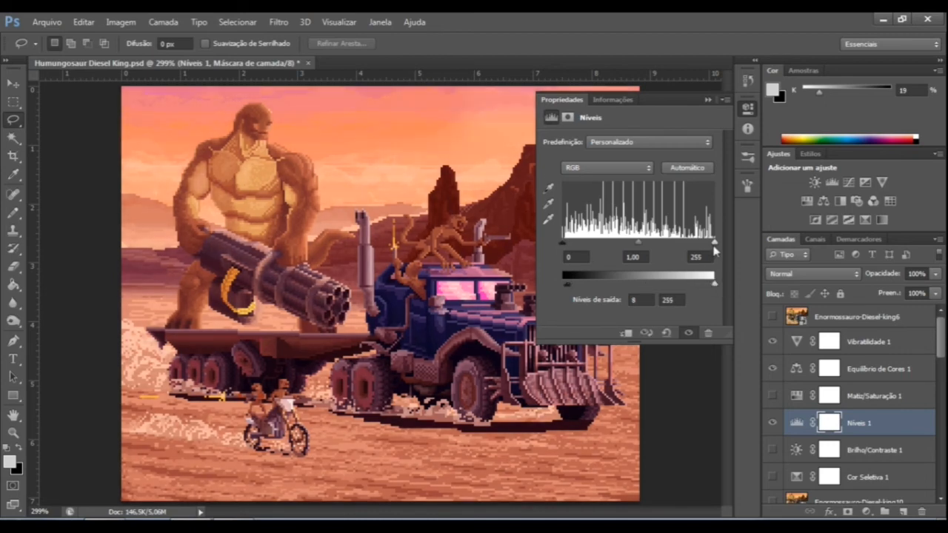
mouse_move(715, 242)
left_mouse_down()
mouse_move(697, 246)
mouse_move(714, 243)
left_mouse_up()
mouse_move(563, 243)
left_mouse_down()
mouse_move(574, 244)
mouse_move(563, 245)
left_mouse_up()
left_click(708, 100)
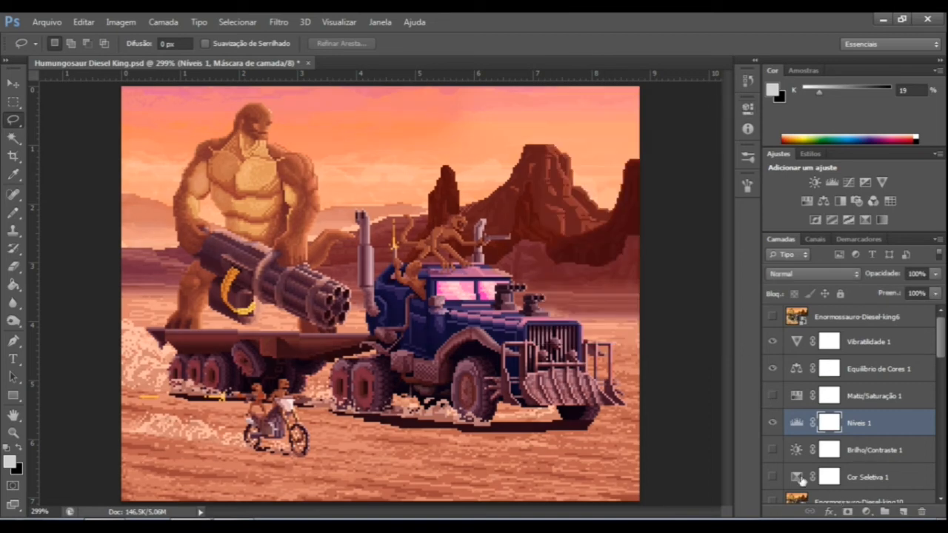
left_click(773, 424)
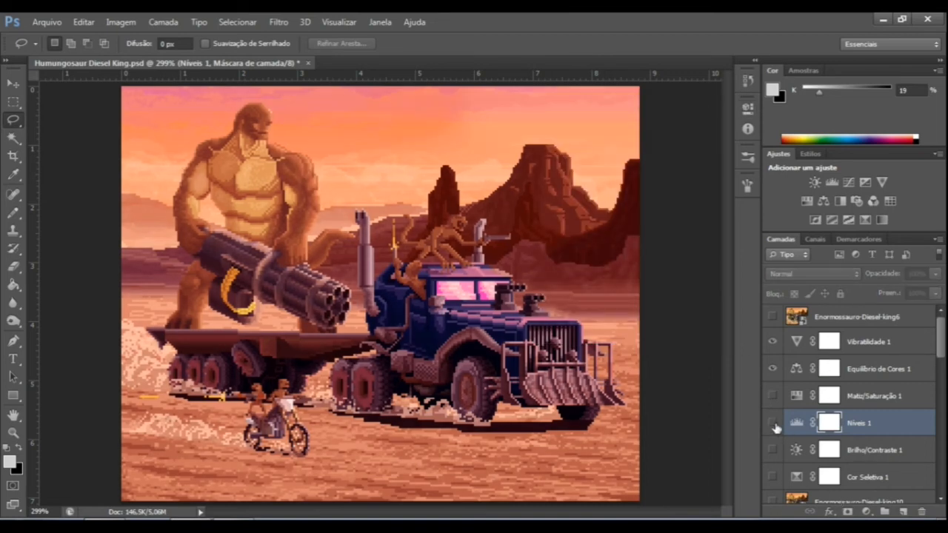
left_click(772, 423)
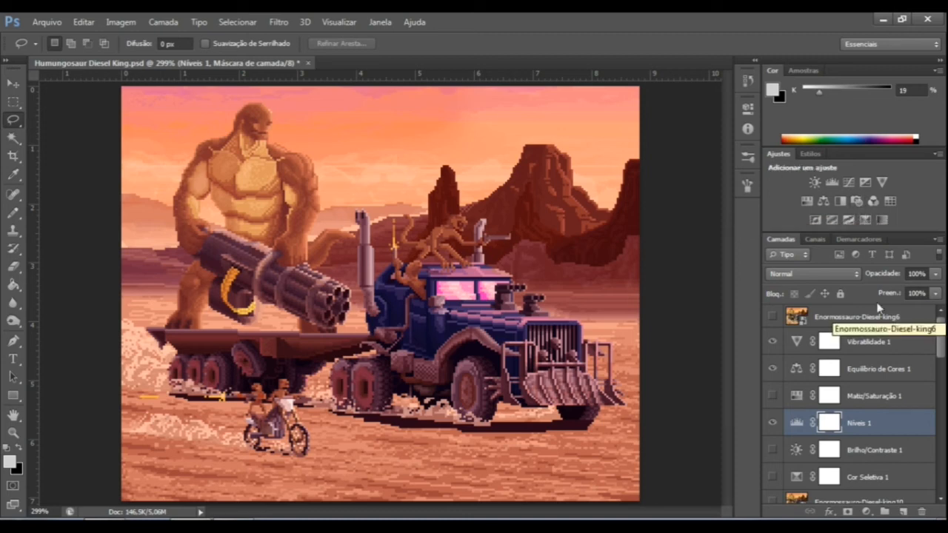
Add a Curvas adjustment layer above Níveis 1 and shape its RGB curve with points in the highlights, midtones and shadows.
left_click(849, 182)
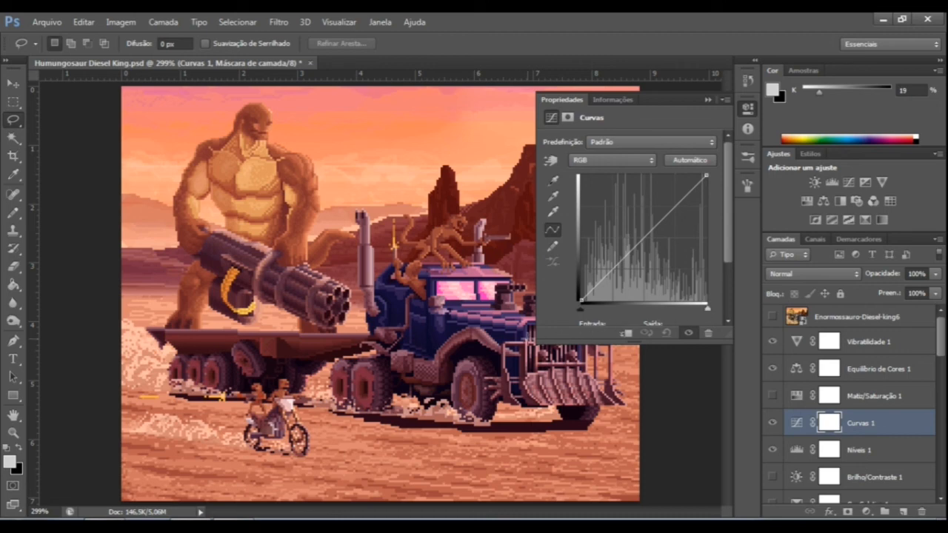
left_click(698, 184)
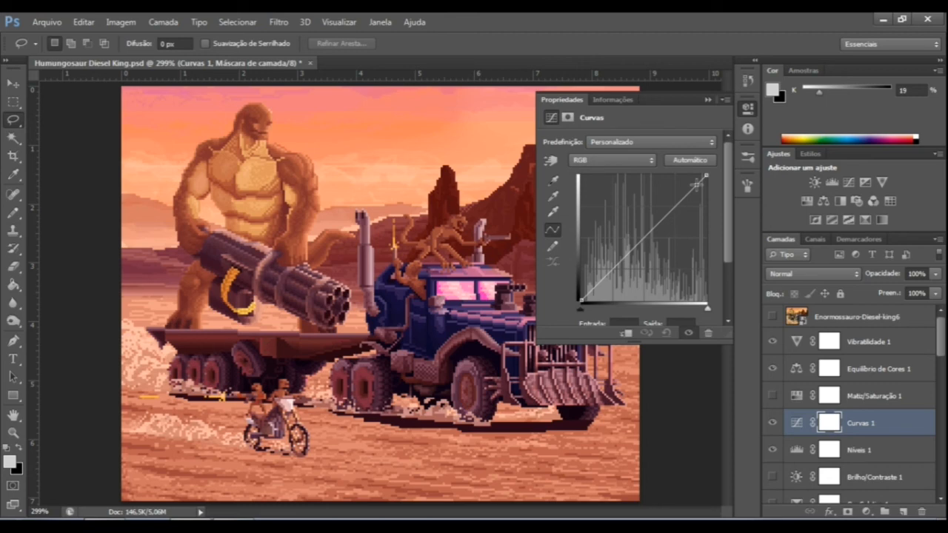
left_click_drag(696, 186, 697, 180)
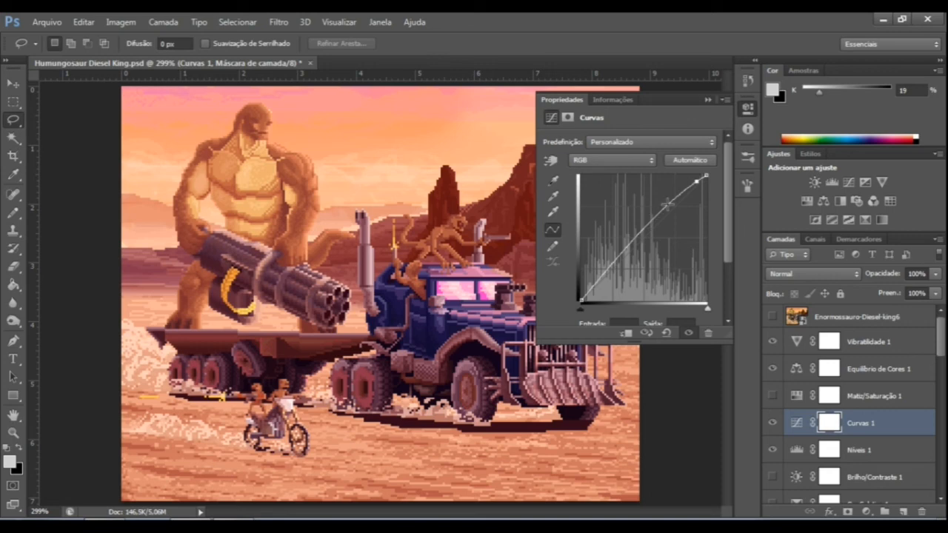
left_click(684, 193)
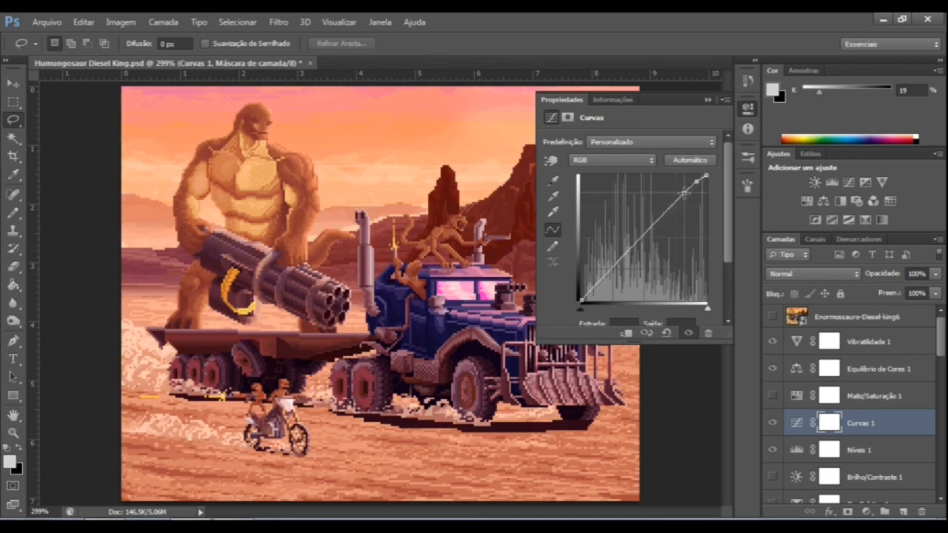
left_click_drag(684, 192, 684, 194)
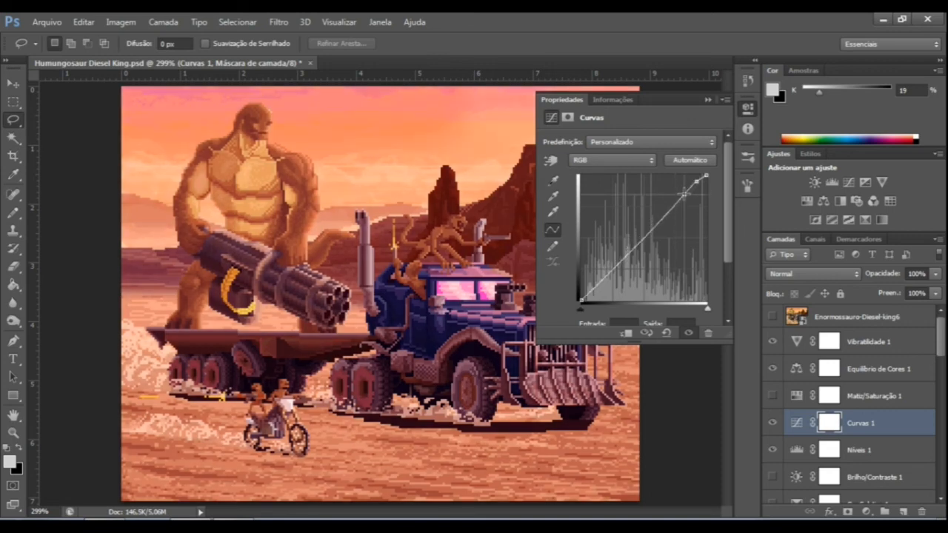
left_click_drag(644, 236, 649, 234)
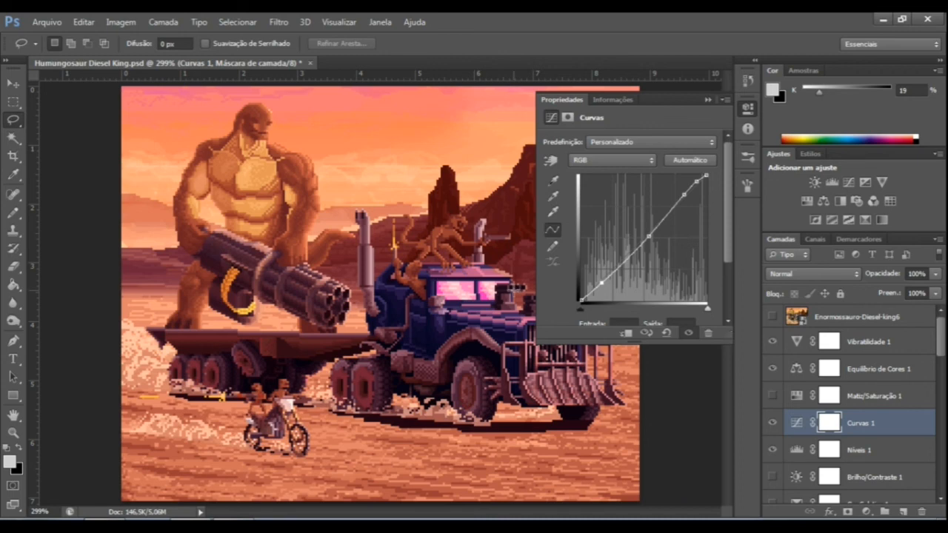
Hide Níveis 1 and add upper and lower midtone points to the Curvas 1 curve, bending it into a wavy shape.
left_click(770, 452)
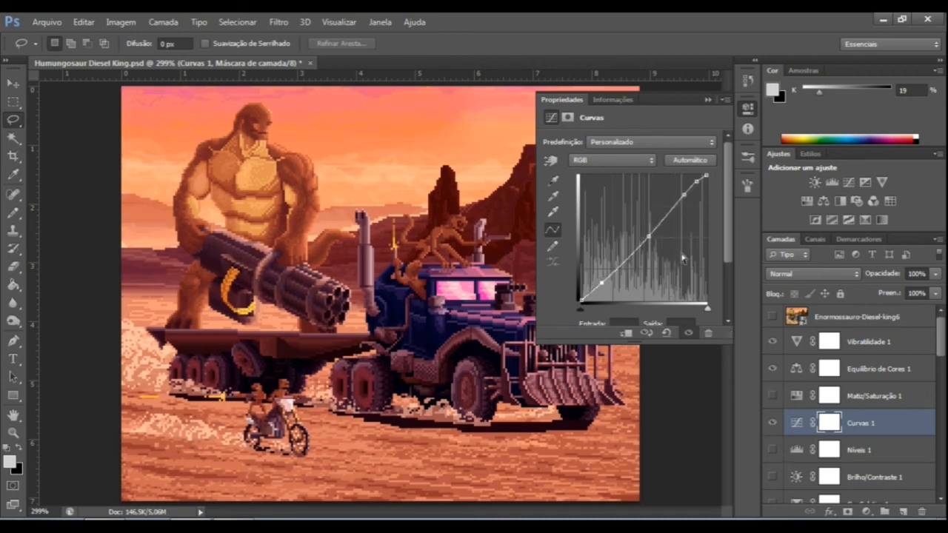
left_click(661, 213)
left_click(624, 259)
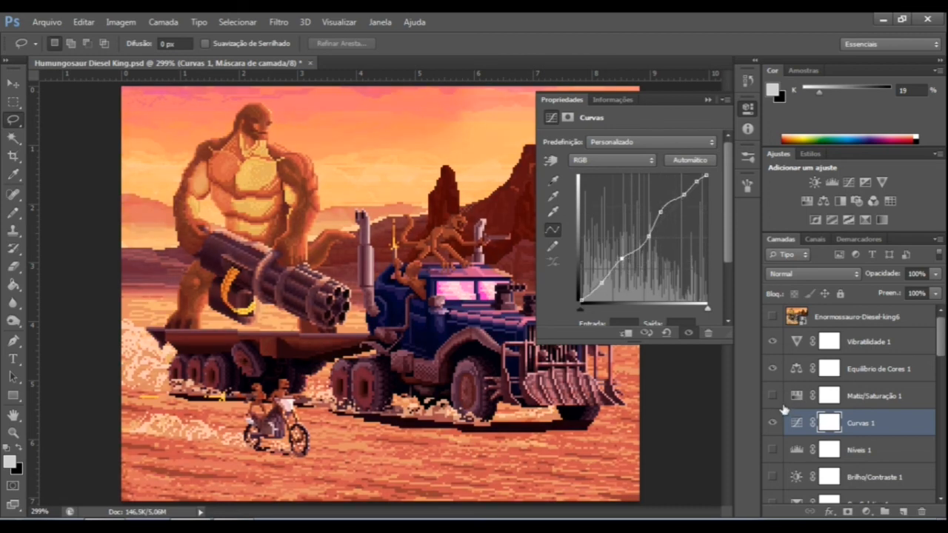
left_click(708, 100)
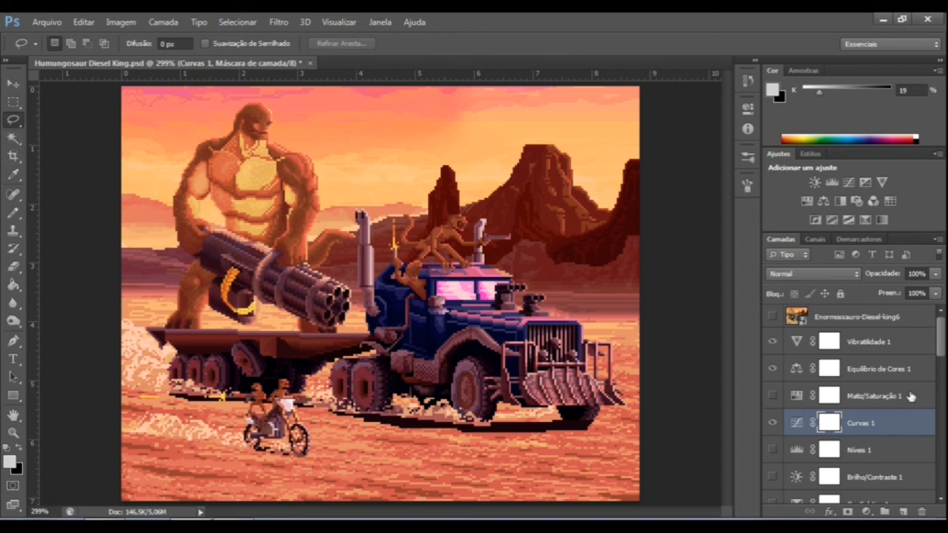
Delete the hidden adjustment layers Matiz/Saturação 1, Níveis 1, Brilho/Contraste 1 and Cor Seletiva 1.
scroll(912, 397, "down", 2)
scroll(904, 421, "up", 1)
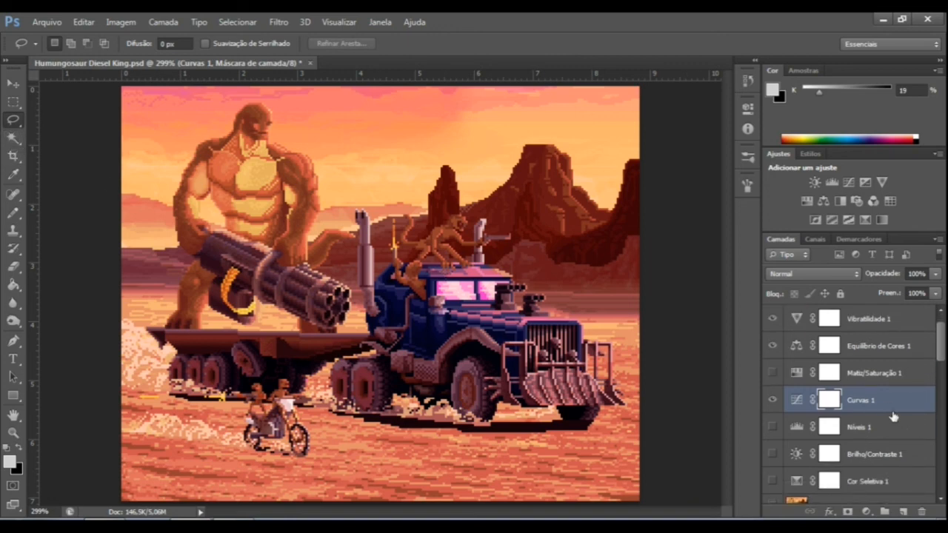
left_click(871, 377)
key("Delete")
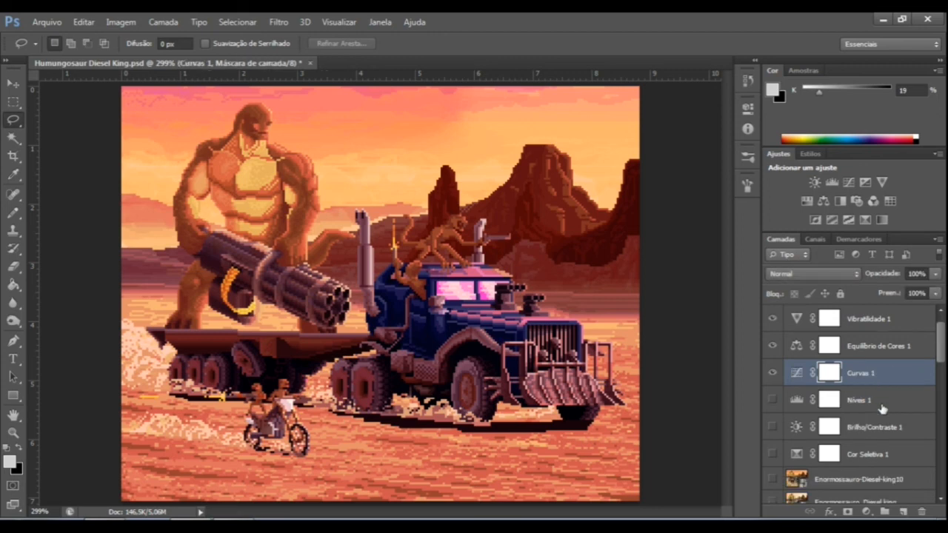
left_click(881, 406)
key("Delete")
key("Delete")
key("Delete")
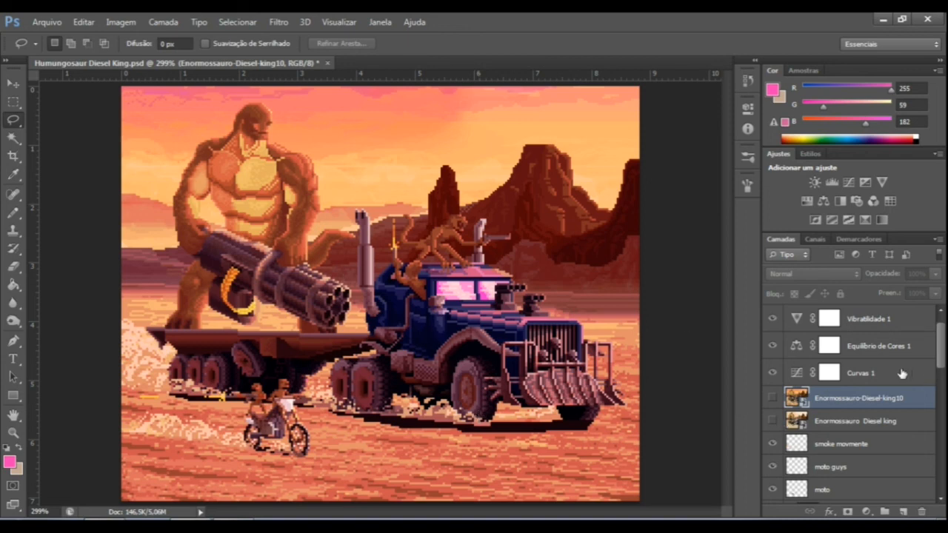
Show Equilíbrio de Cores 1, try deleting it, undo the deletion and toggle the layer's visibility again.
scroll(902, 374, "up", 1)
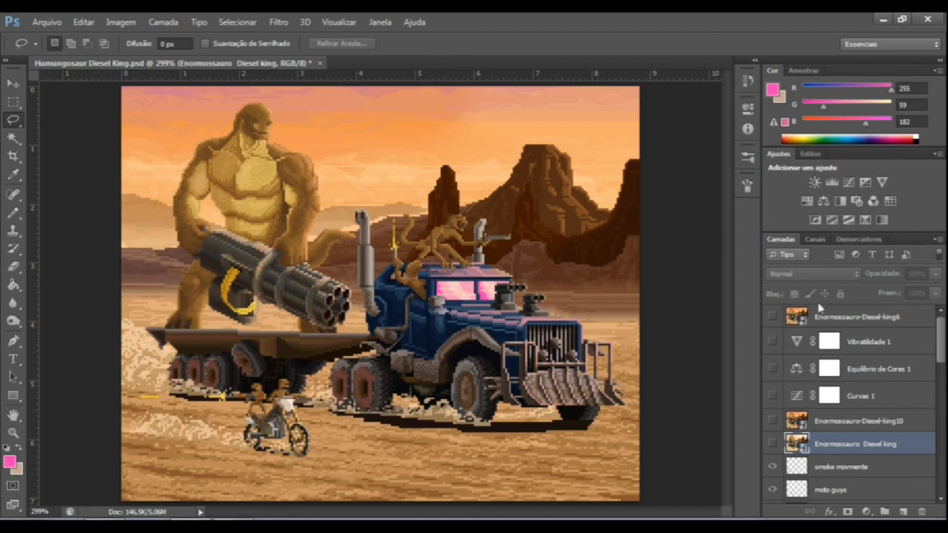
left_click(865, 369)
left_click(773, 368)
key("Delete")
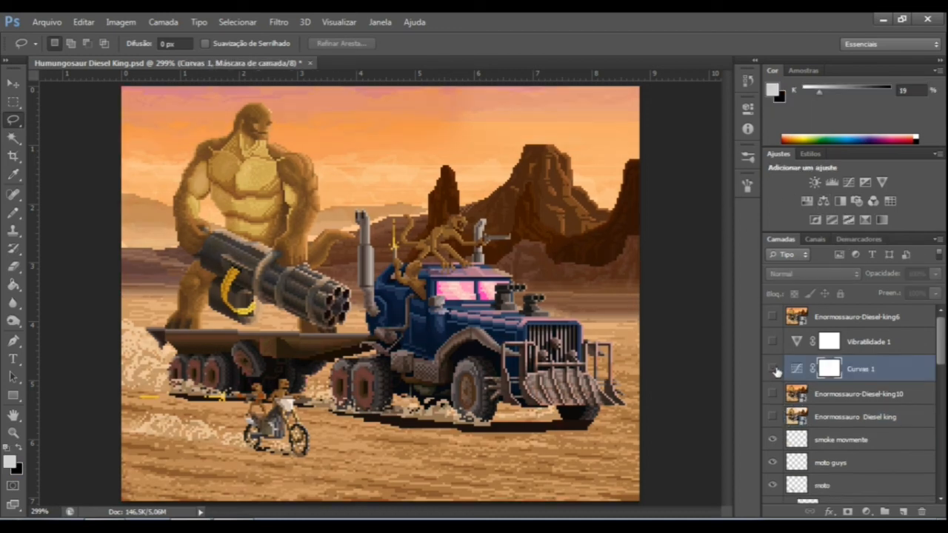
key("ctrl+z")
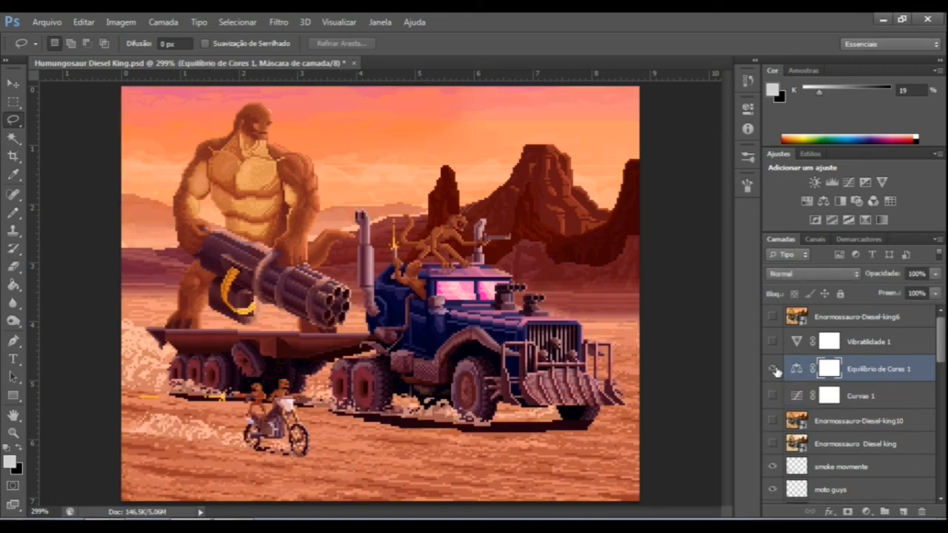
left_click(773, 369)
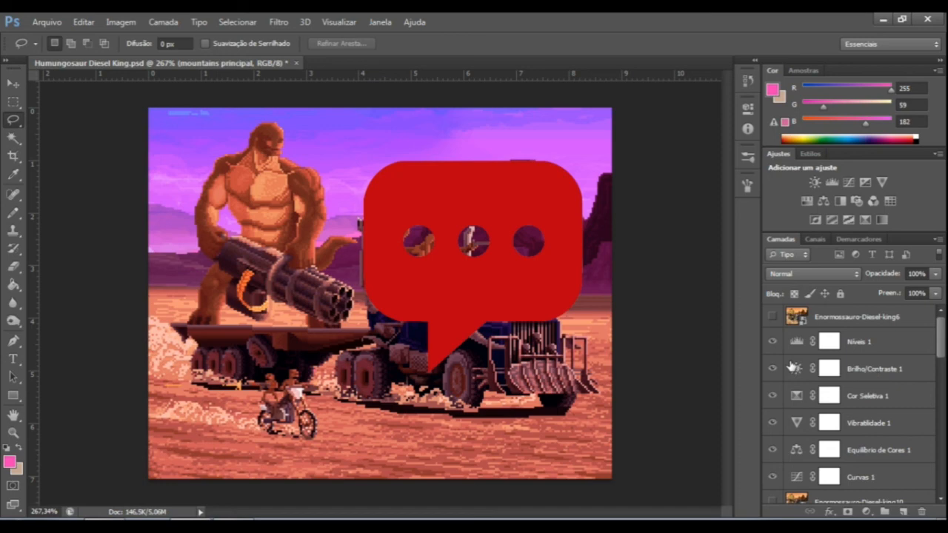
scroll(943, 348, "down", 1)
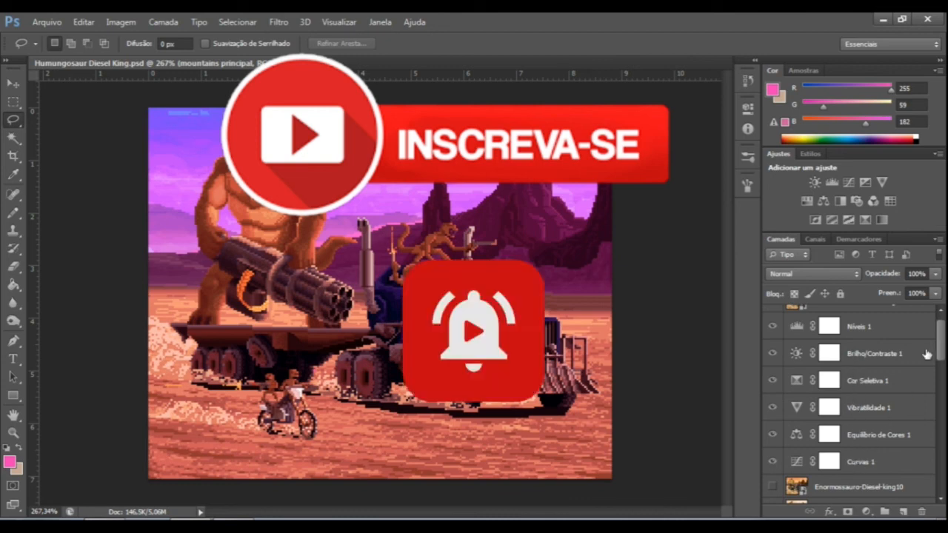
left_click_drag(942, 348, 939, 485)
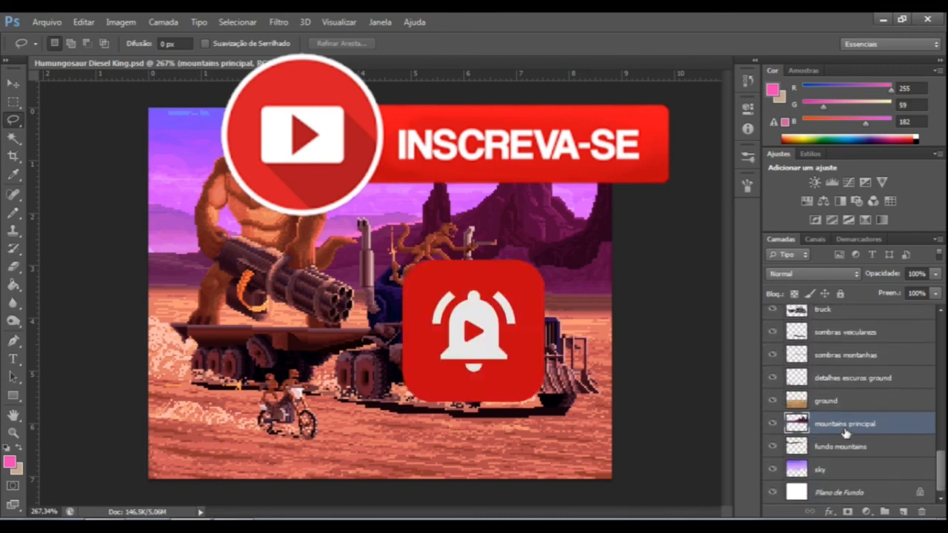